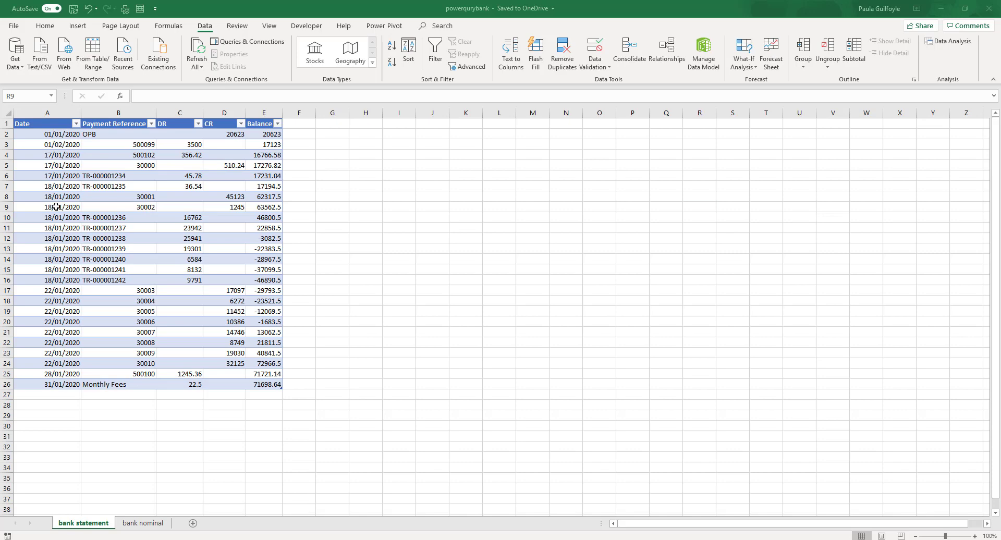
Load the bank statement table into the Power Query Editor and expand the list of queries.
click(55, 207)
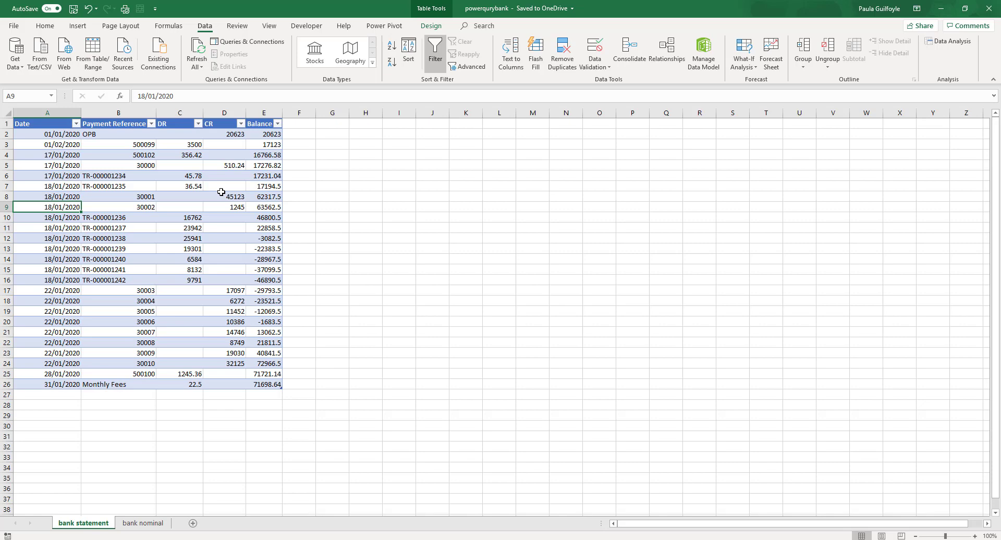
click(136, 177)
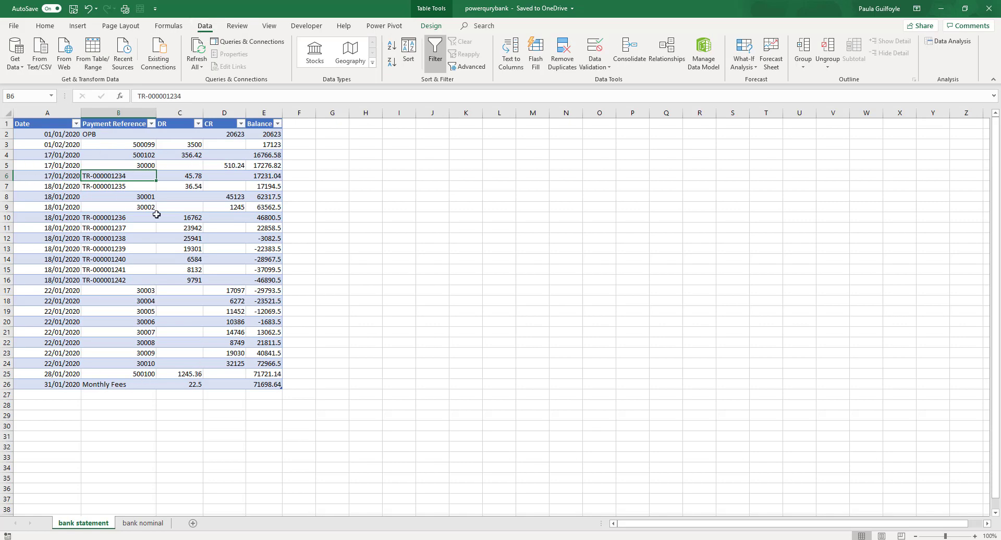
click(99, 63)
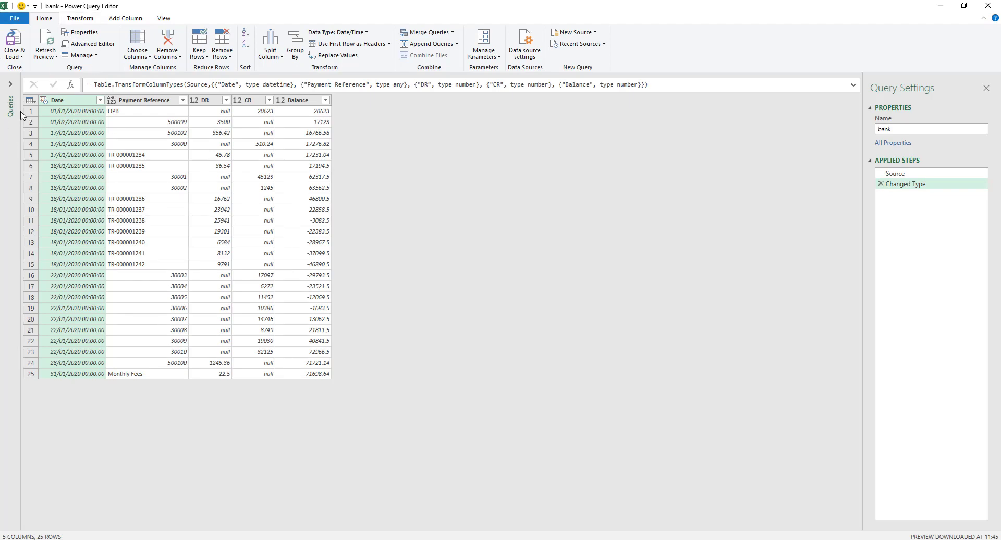
click(11, 88)
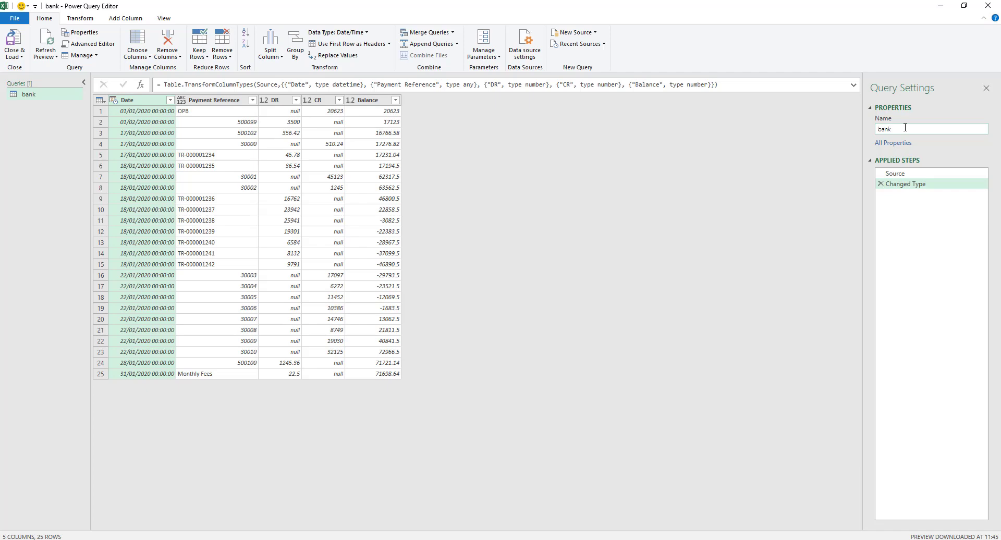
Replace null with 0 in the DR and CR columns of the bank query.
click(123, 20)
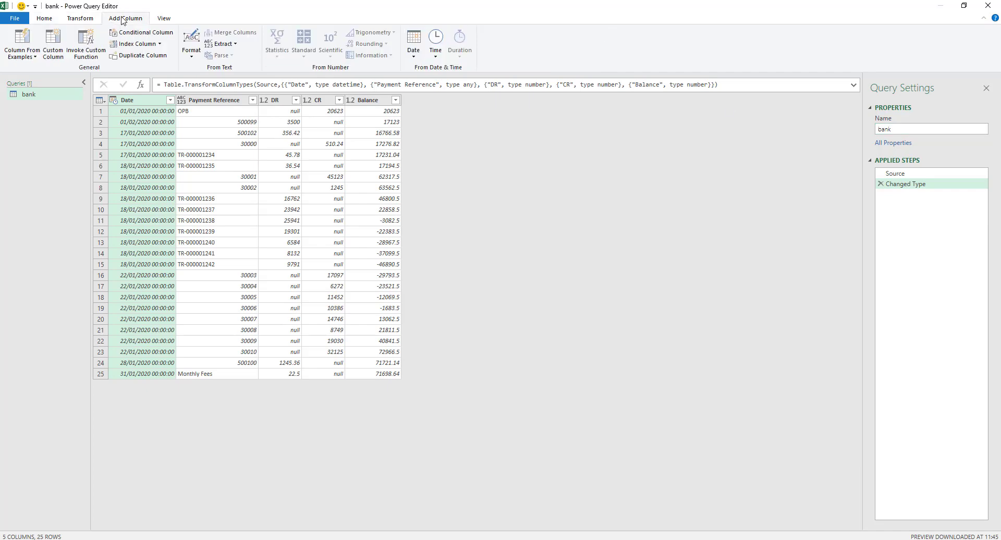
click(45, 19)
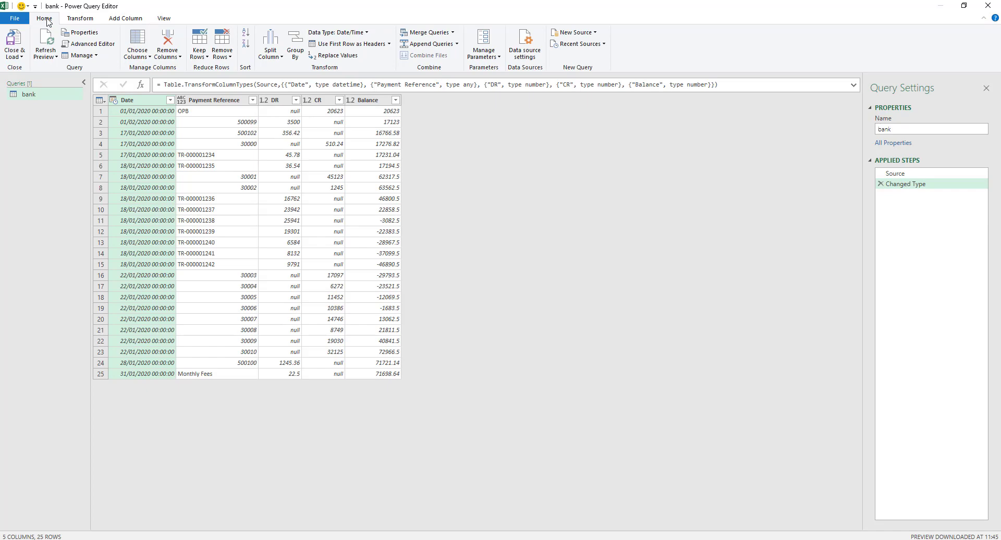
click(82, 20)
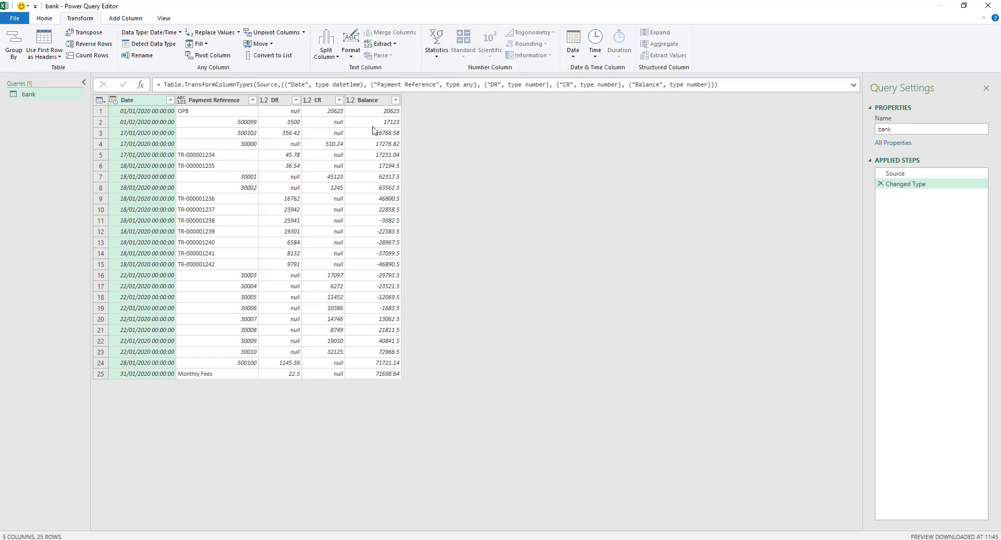
click(286, 102)
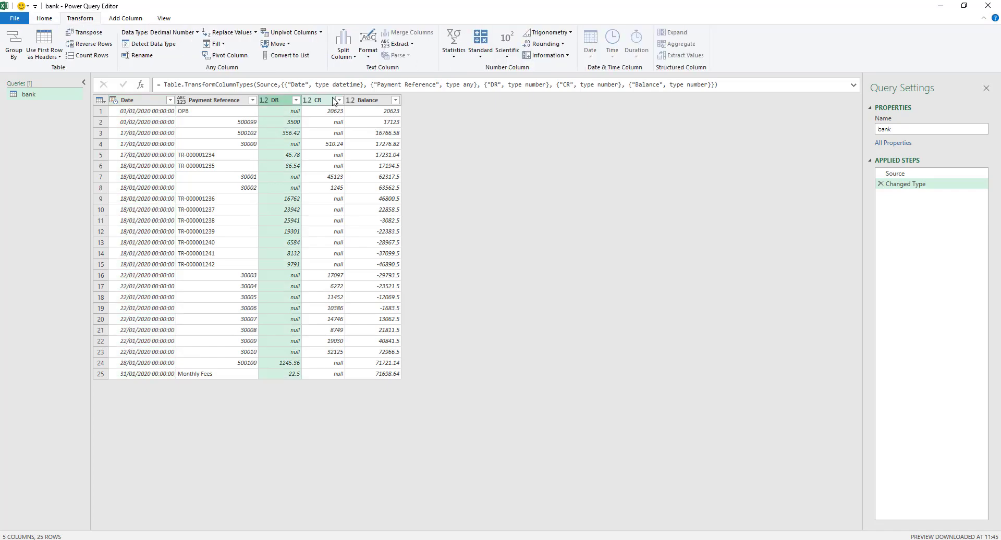
ctrl+click(334, 100)
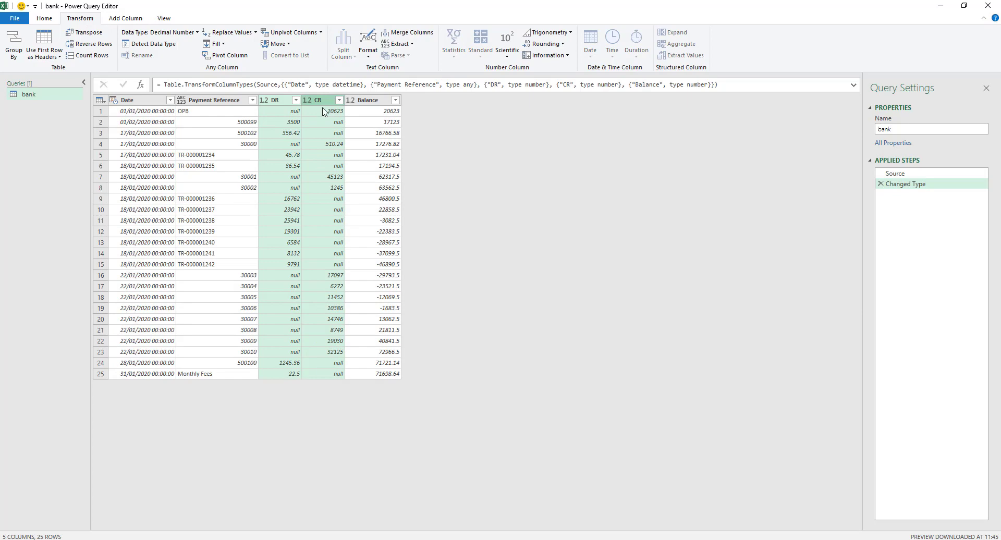
click(236, 33)
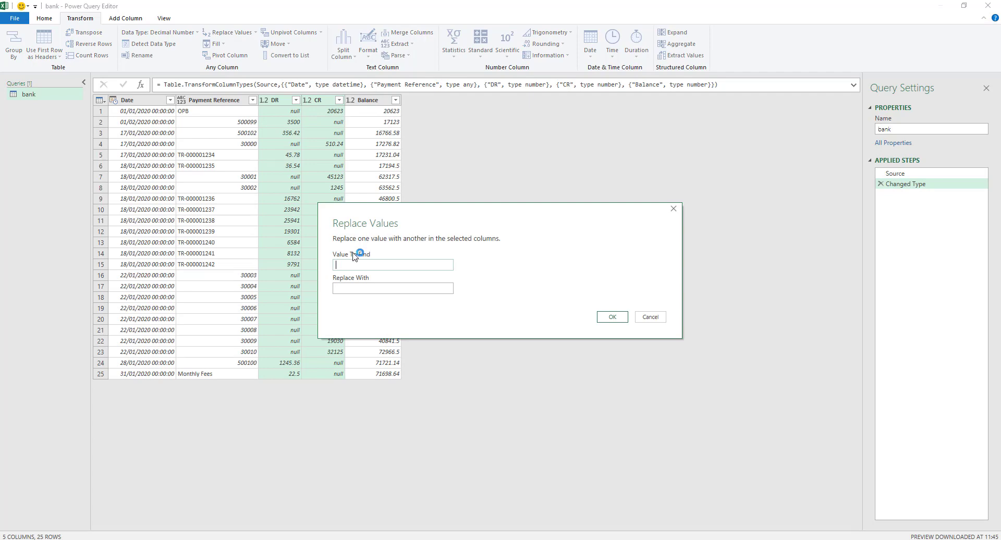
text(null)
click(339, 290)
text(0)
click(605, 318)
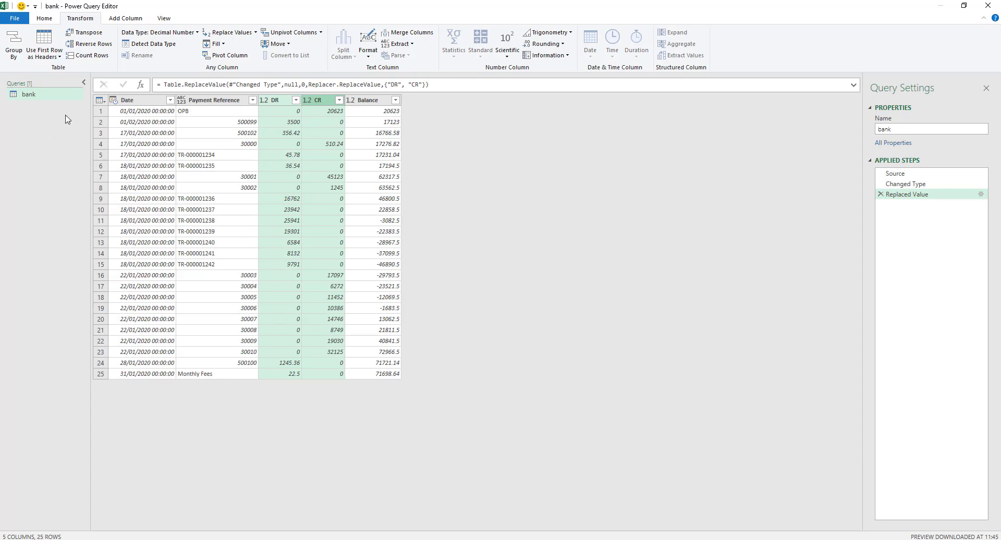
Add a custom column named value to the bank query with the formula [CR]-[DR].
click(125, 19)
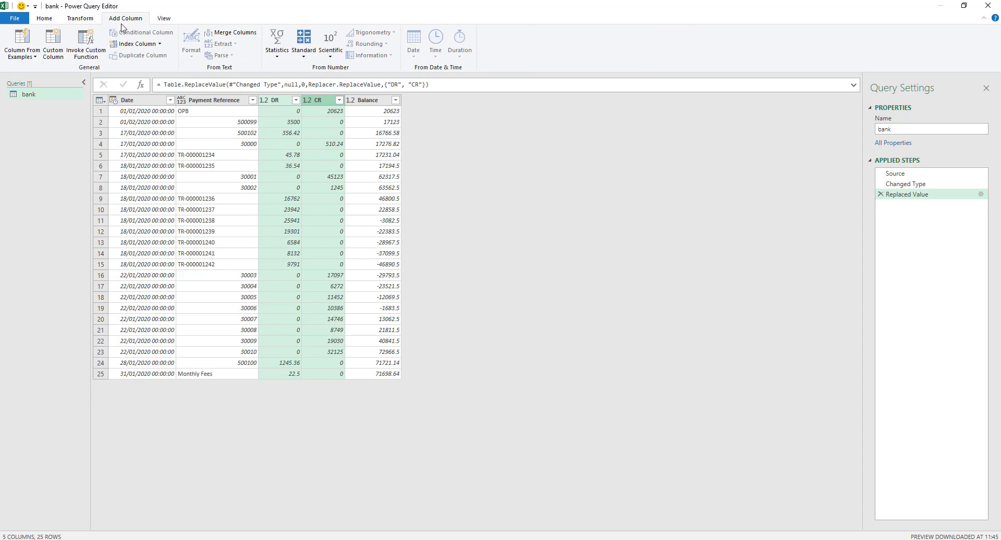
click(54, 55)
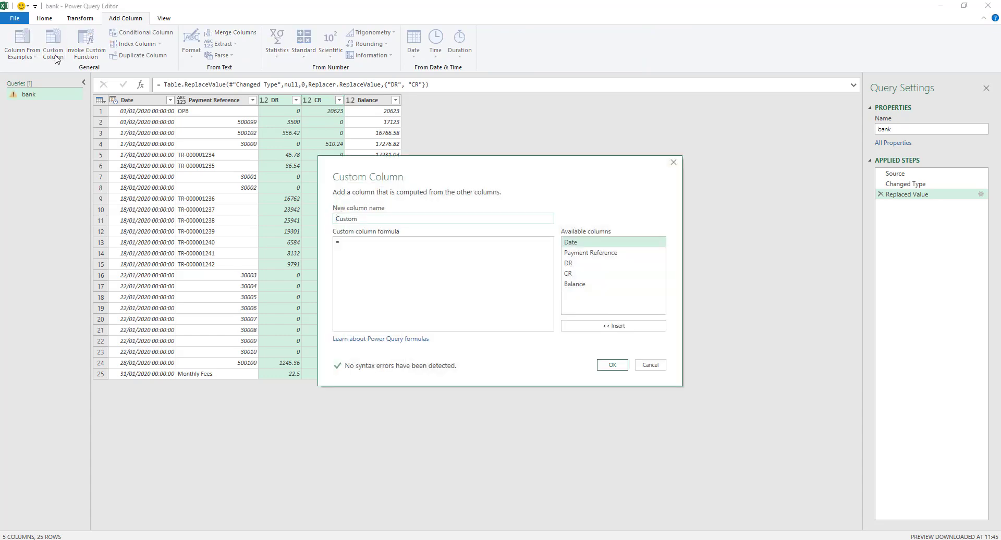
drag(362, 218, 316, 218)
text(value)
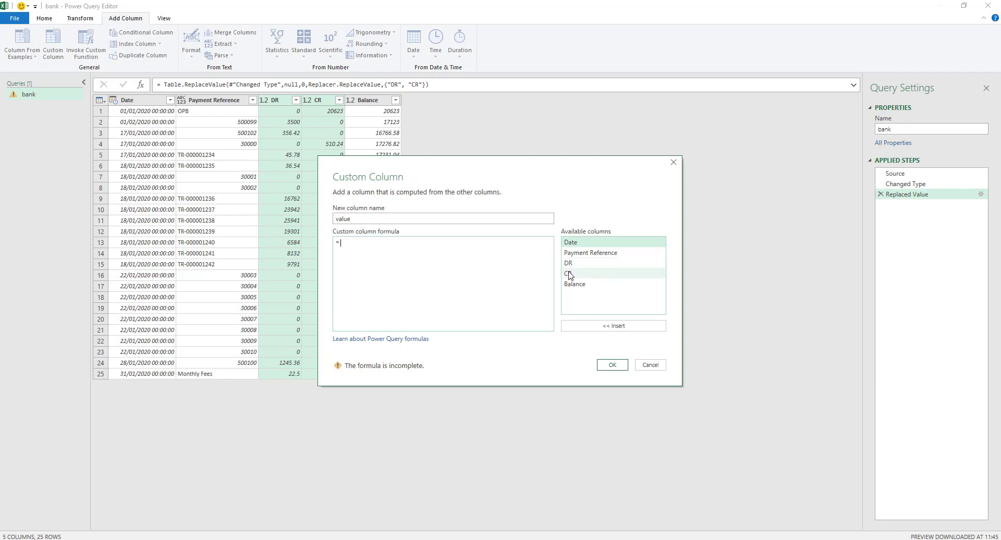
drag(474, 167, 589, 127)
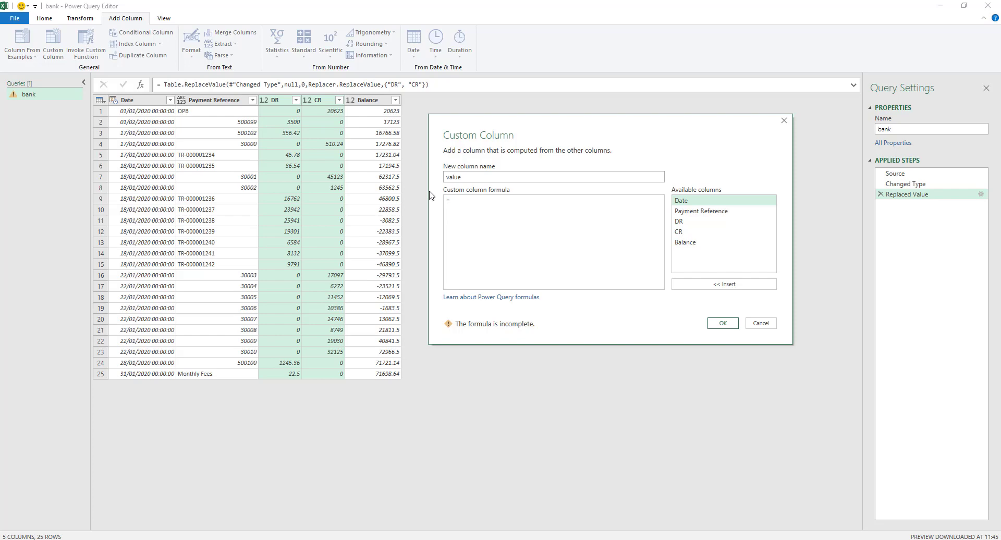
click(464, 203)
click(681, 232)
click(699, 286)
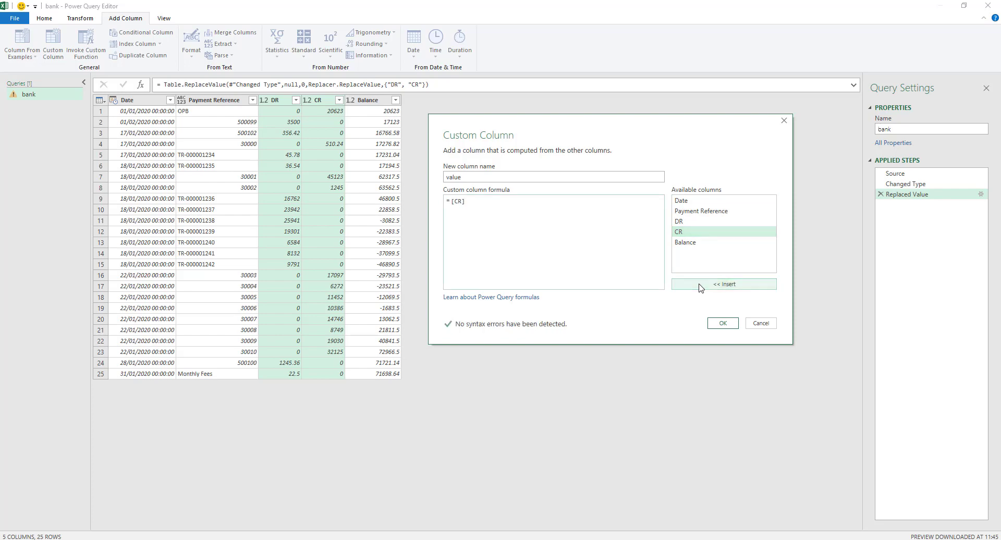
click(683, 222)
click(702, 285)
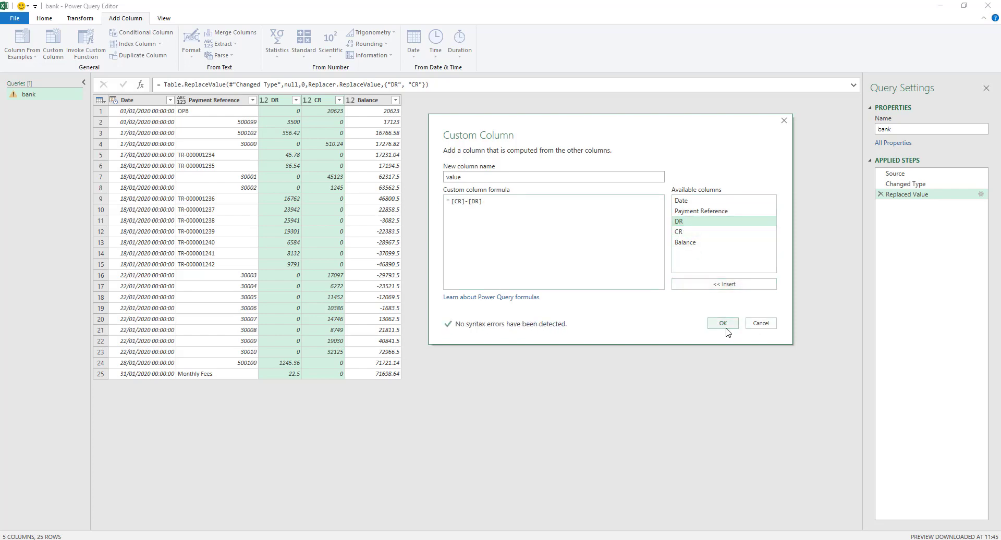
click(722, 324)
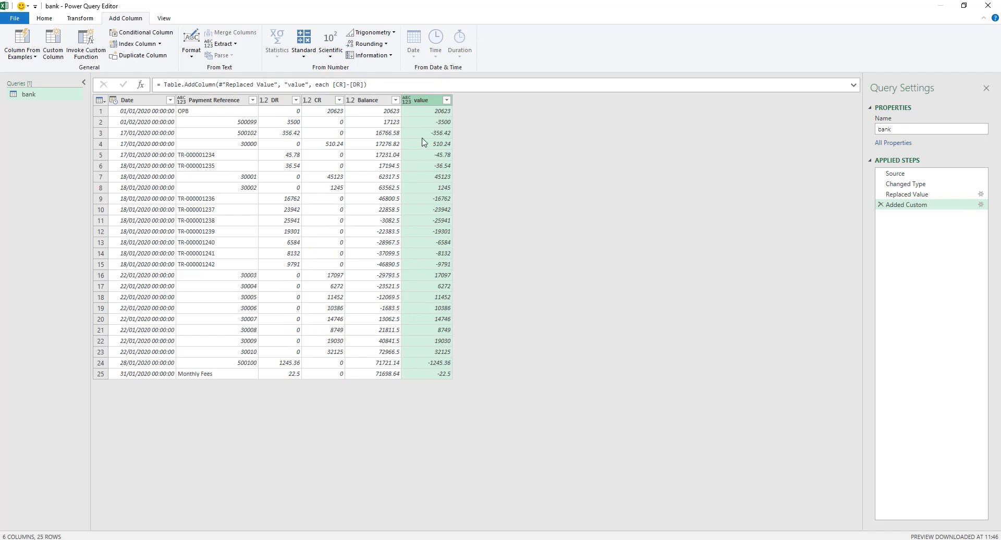
Close the query editor and load the bank query to the workbook as a connection only.
click(12, 20)
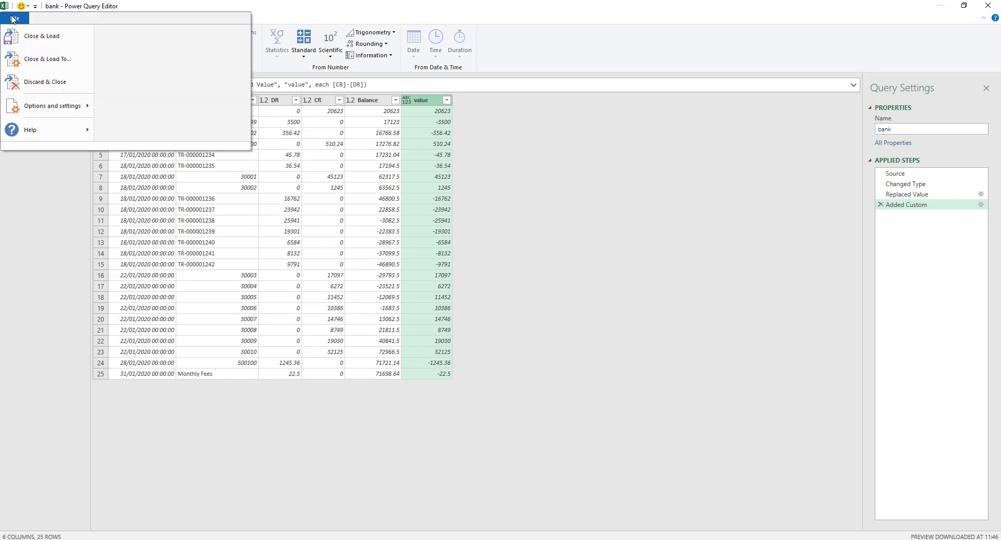
click(42, 36)
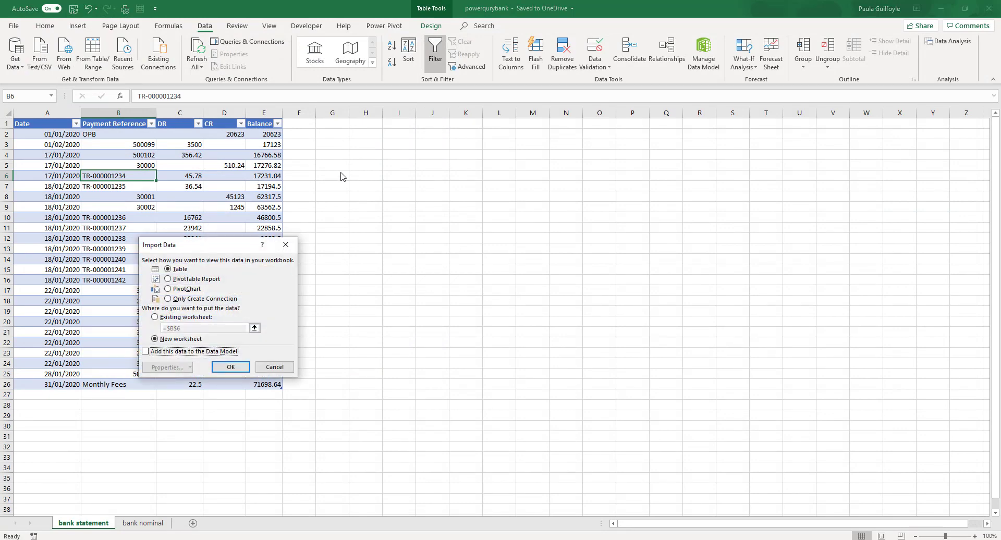
click(168, 299)
click(246, 367)
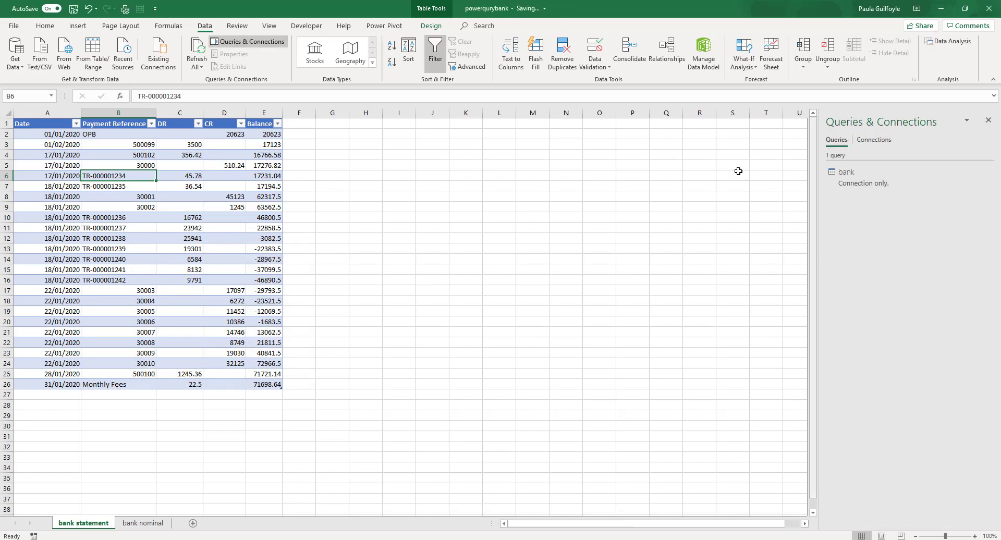
mouse_move(881, 181)
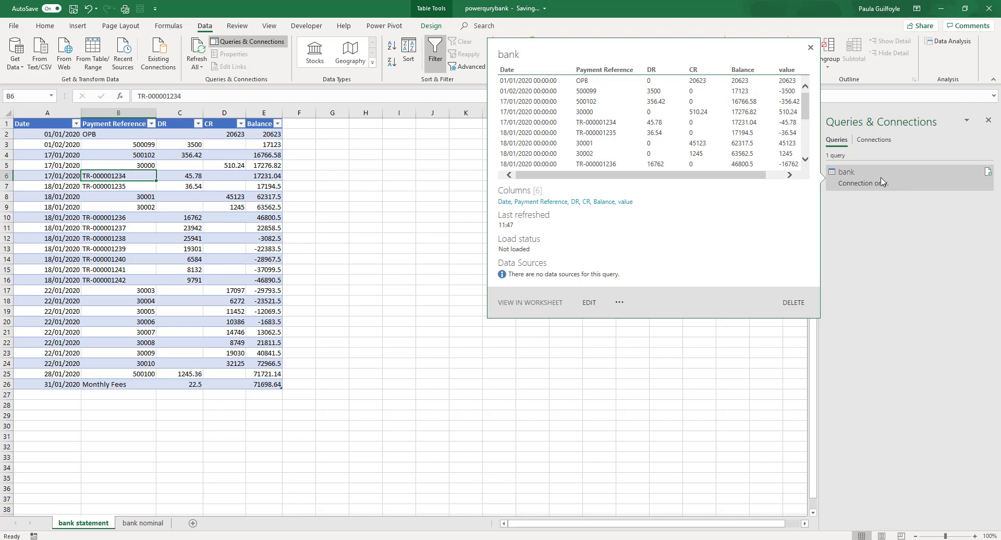
Load the table on the bank nominal sheet into the Power Query Editor.
click(140, 522)
click(157, 197)
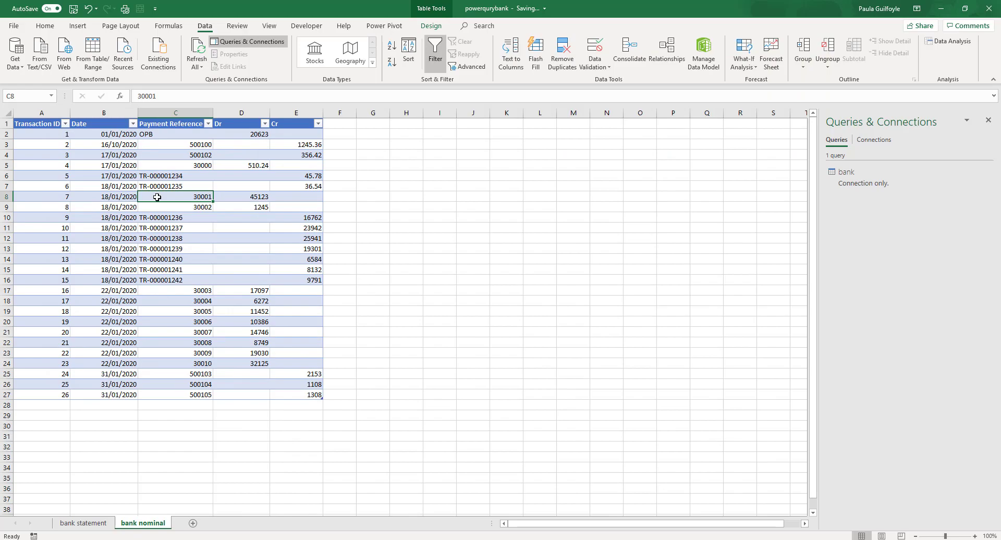
click(93, 53)
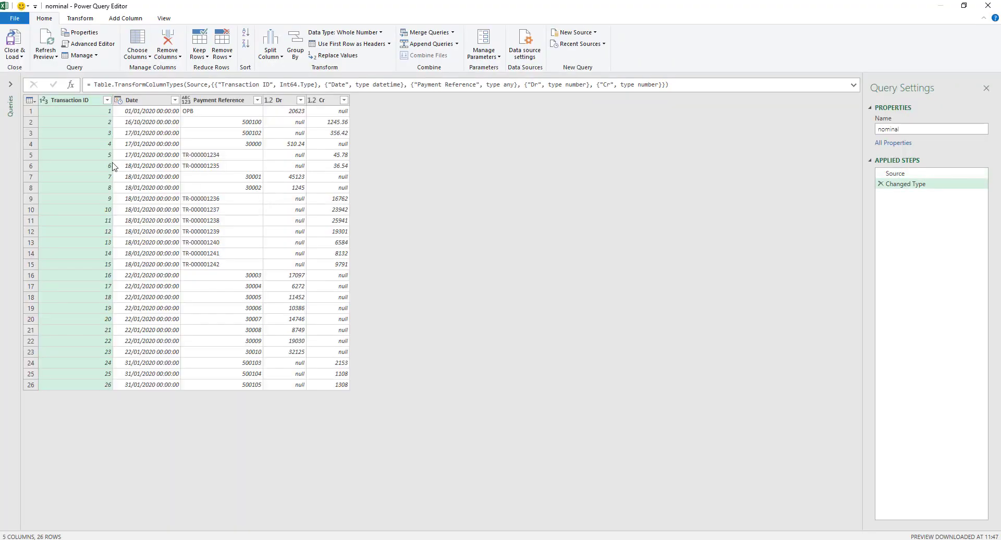
Replace null with 0 in the Dr and Cr columns of the nominal query.
click(286, 99)
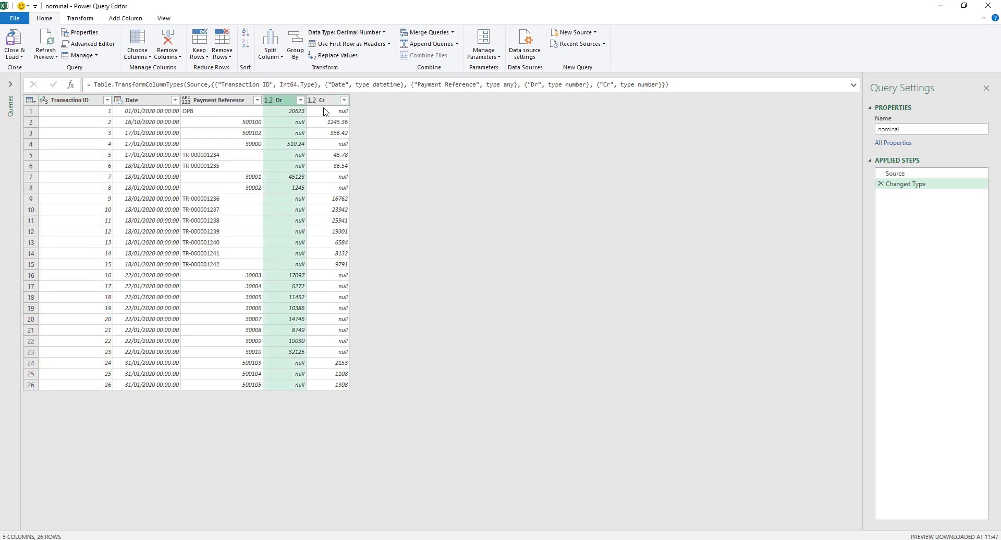
click(324, 112)
click(288, 101)
ctrl+click(332, 100)
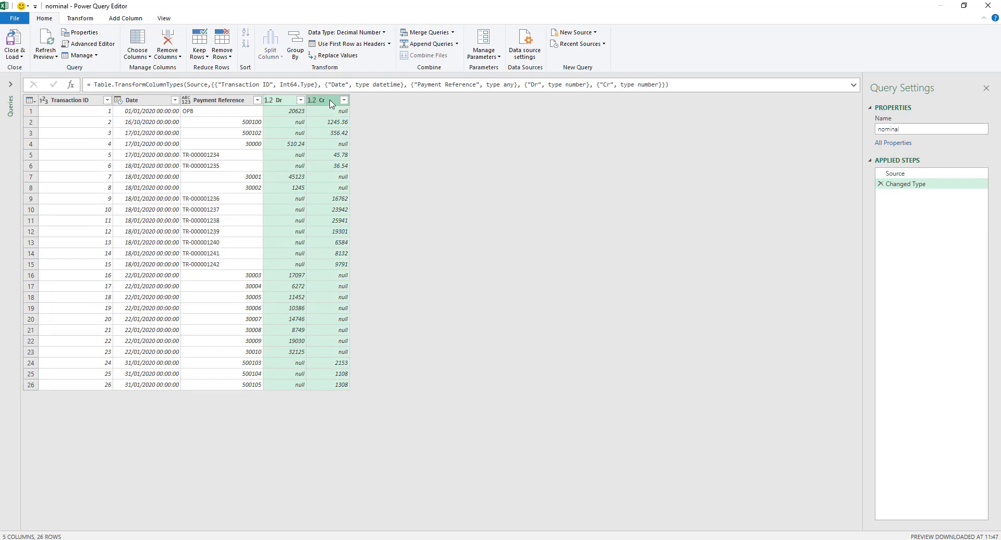
click(80, 20)
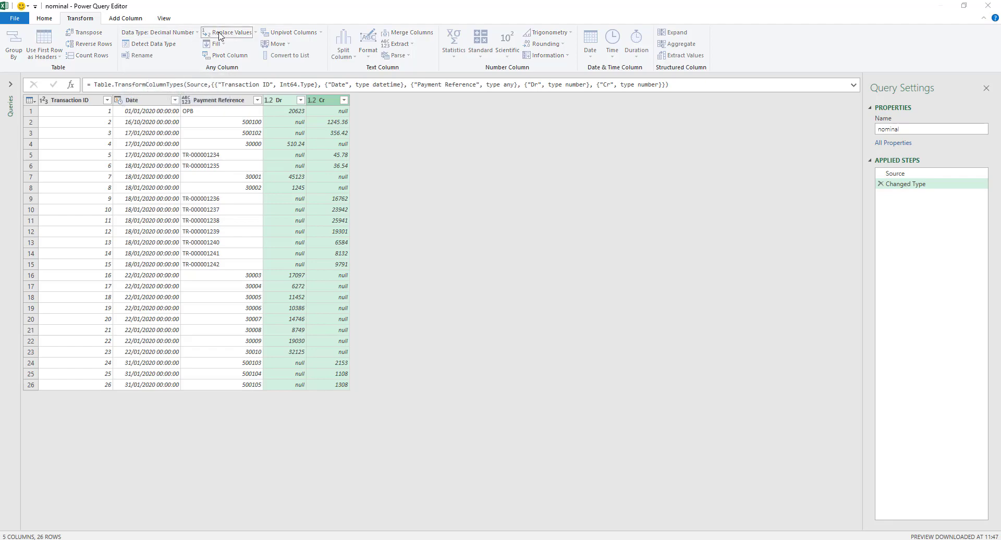
click(365, 286)
text(null)
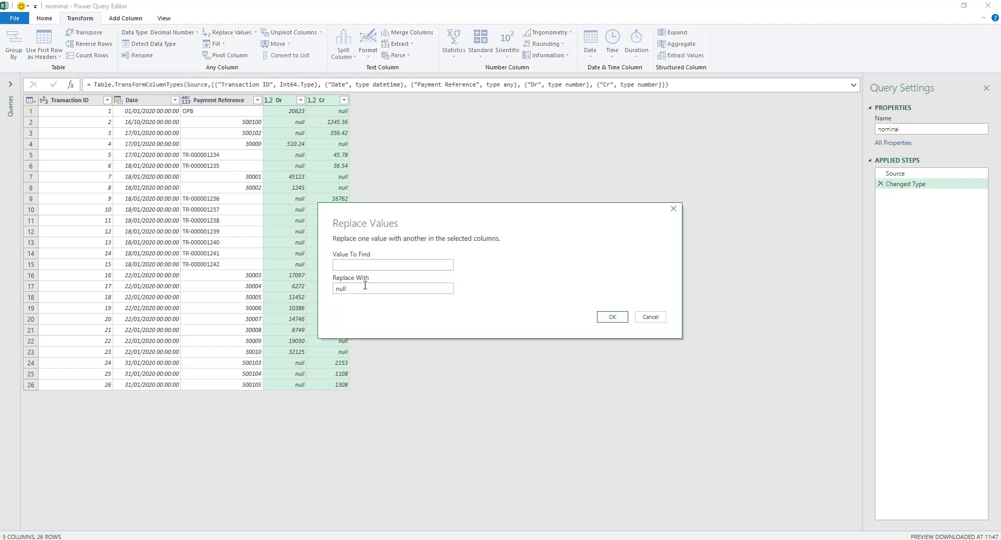
key(BackSpace)
key(BackSpace)
text(0)
click(347, 265)
text(null)
click(612, 317)
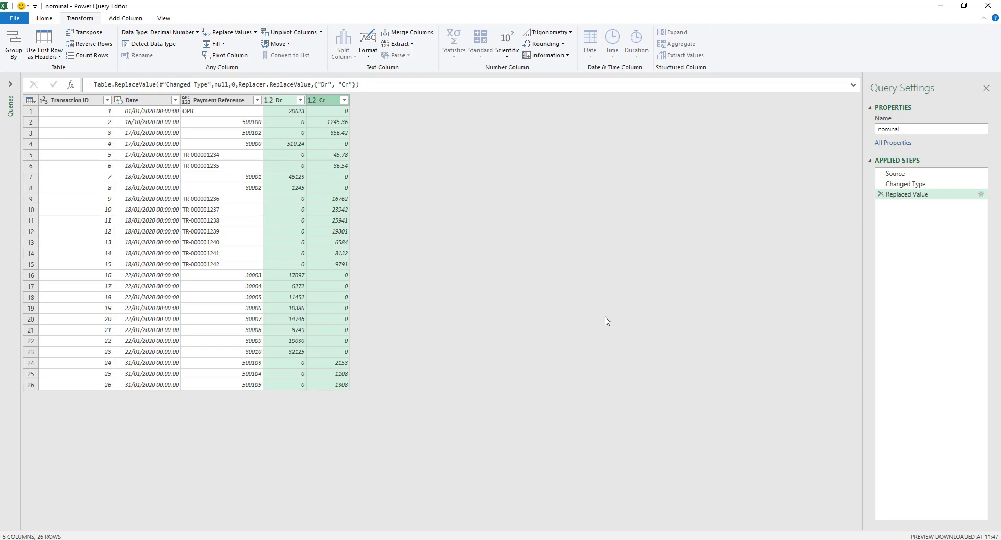
Add a custom column named value to the nominal query with the formula [Dr]-[Cr].
click(128, 22)
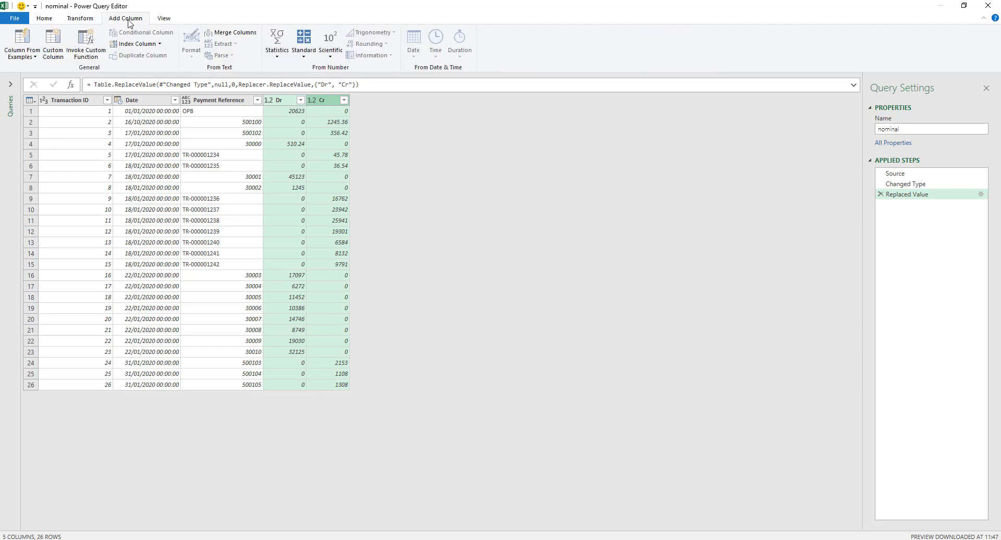
click(54, 52)
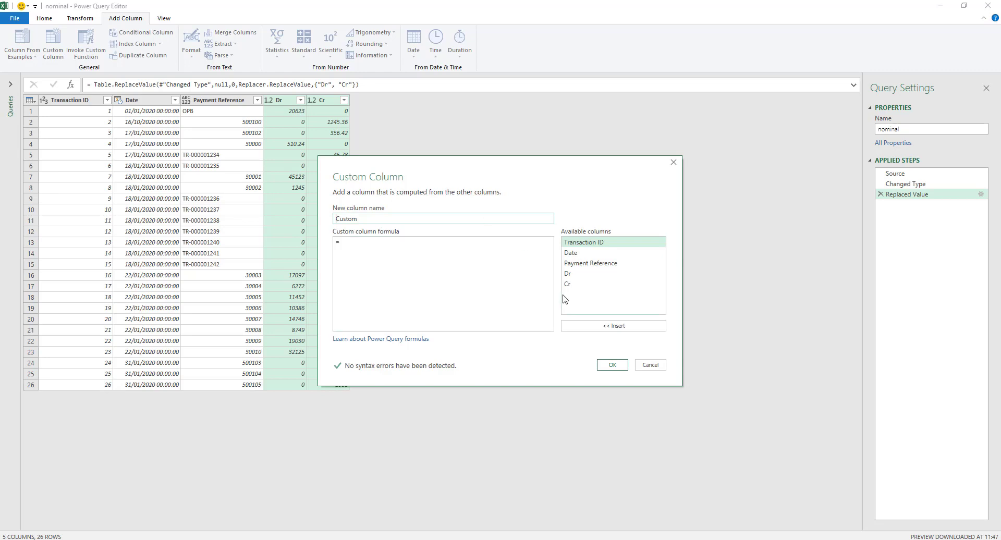
click(570, 277)
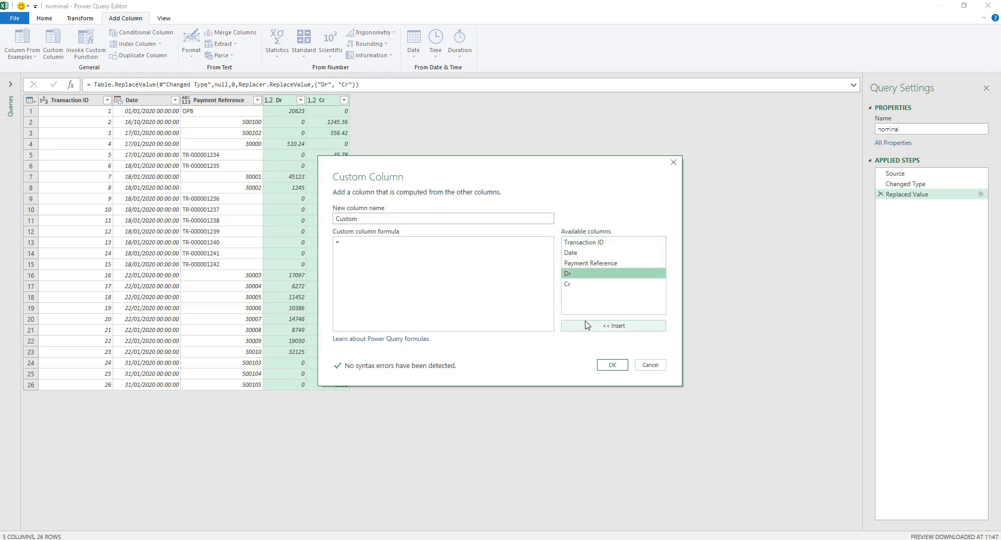
click(586, 326)
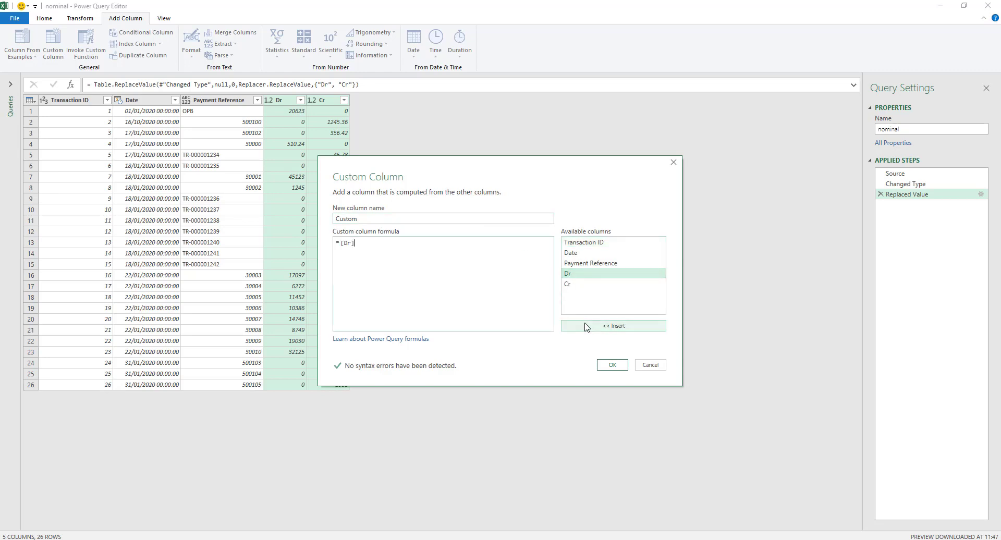
click(570, 284)
click(592, 326)
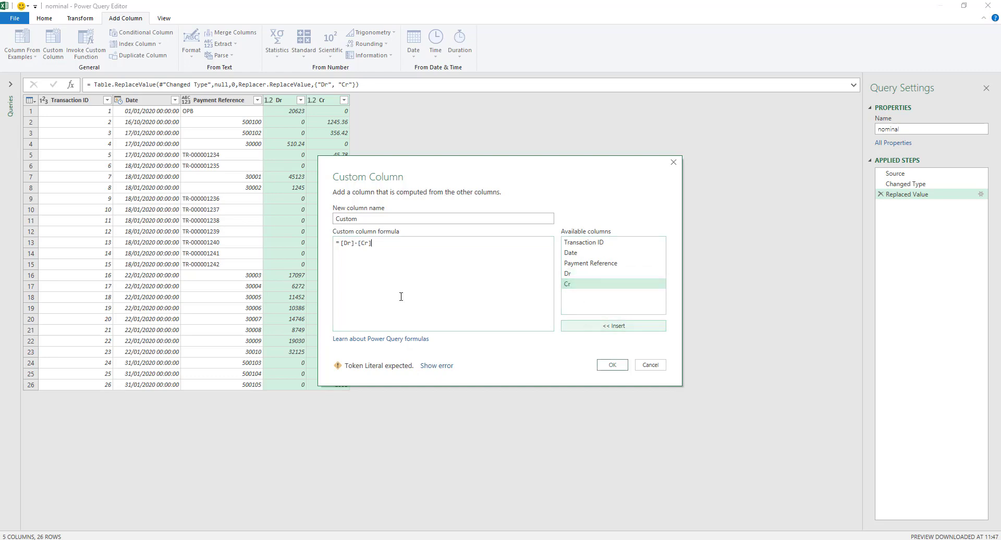
drag(360, 219, 320, 217)
text(value)
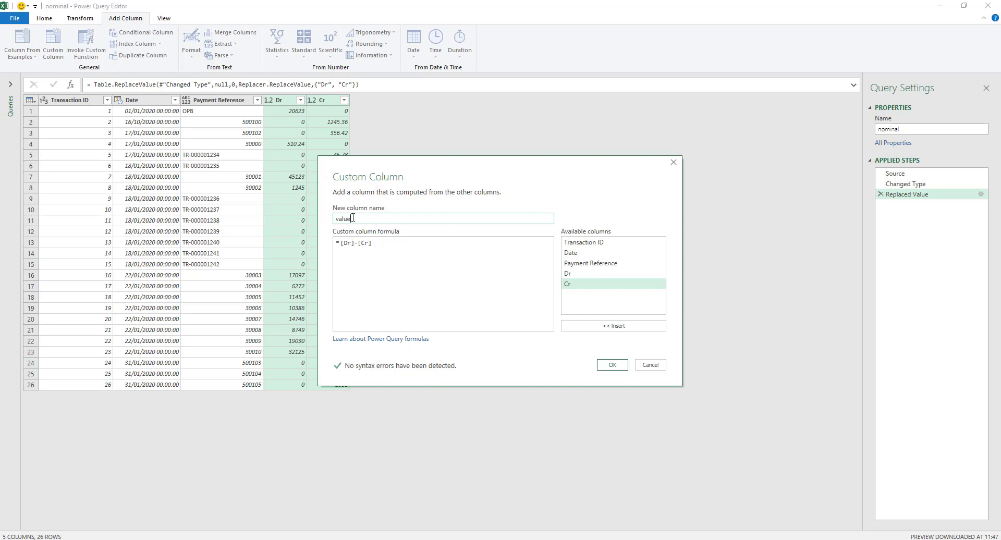
click(612, 367)
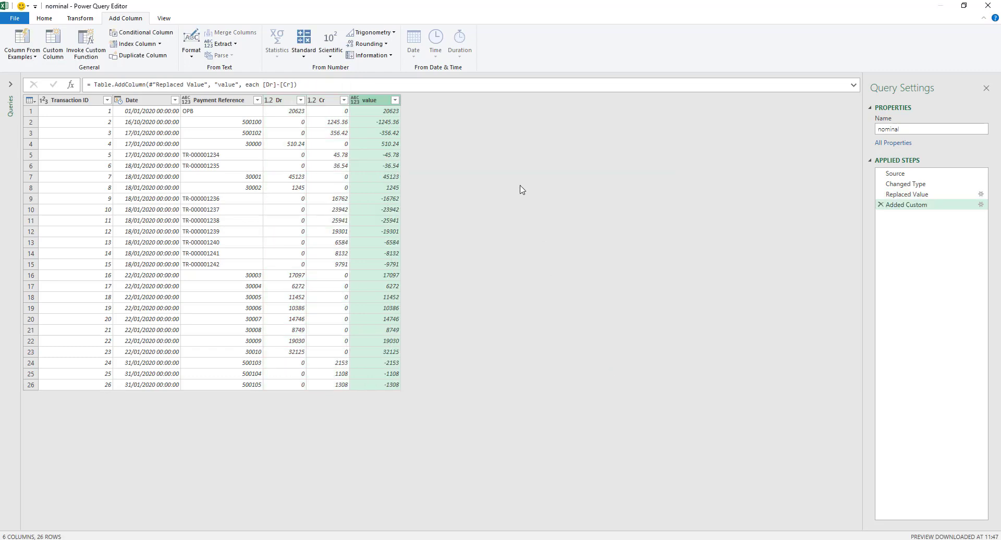
Close the query editor and load the nominal query to the workbook as a connection only.
click(11, 20)
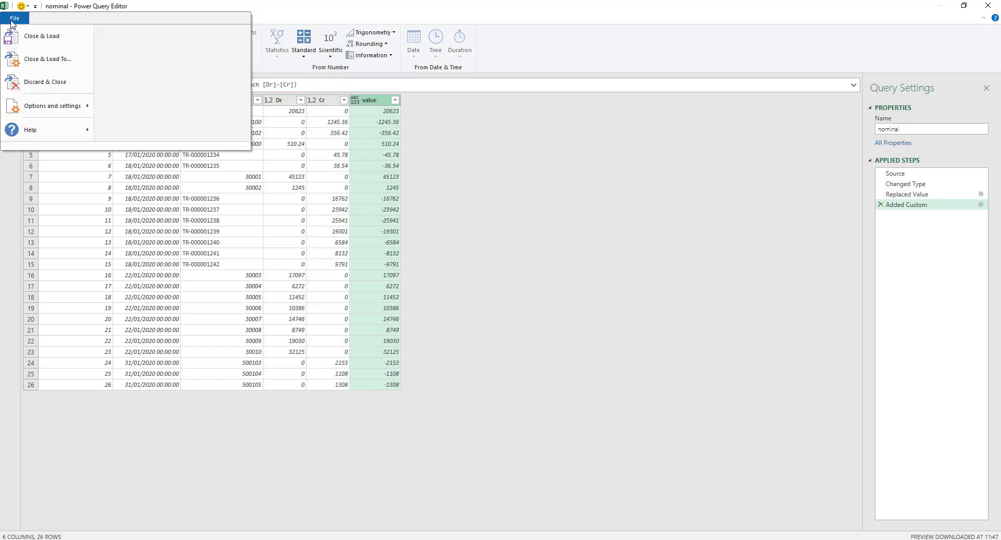
click(31, 58)
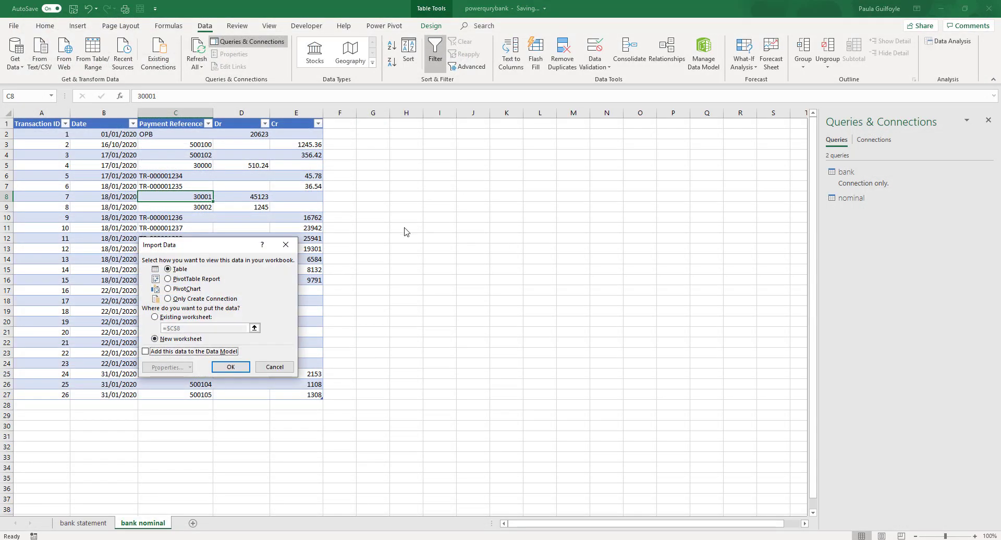
click(206, 299)
click(225, 367)
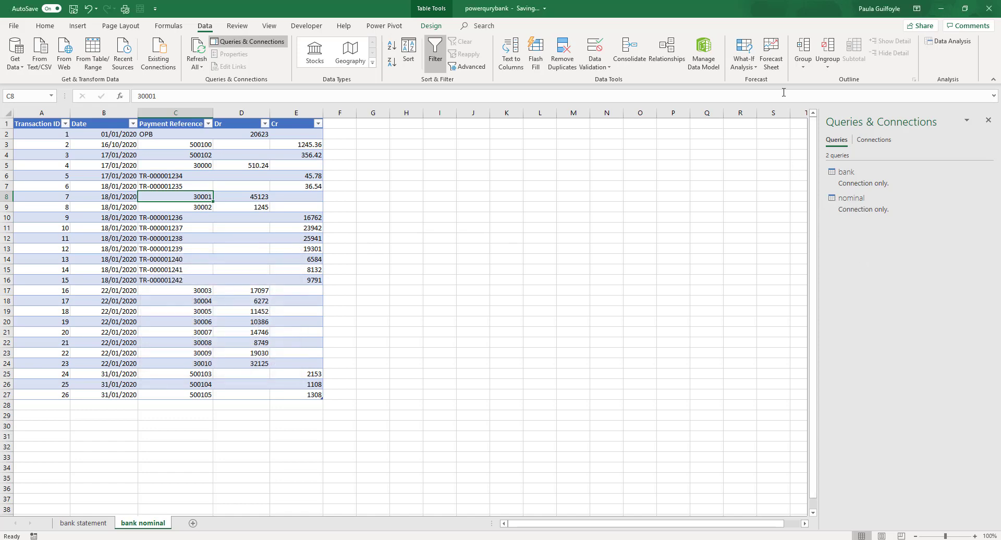
Create a new query that references the bank query.
mouse_move(868, 182)
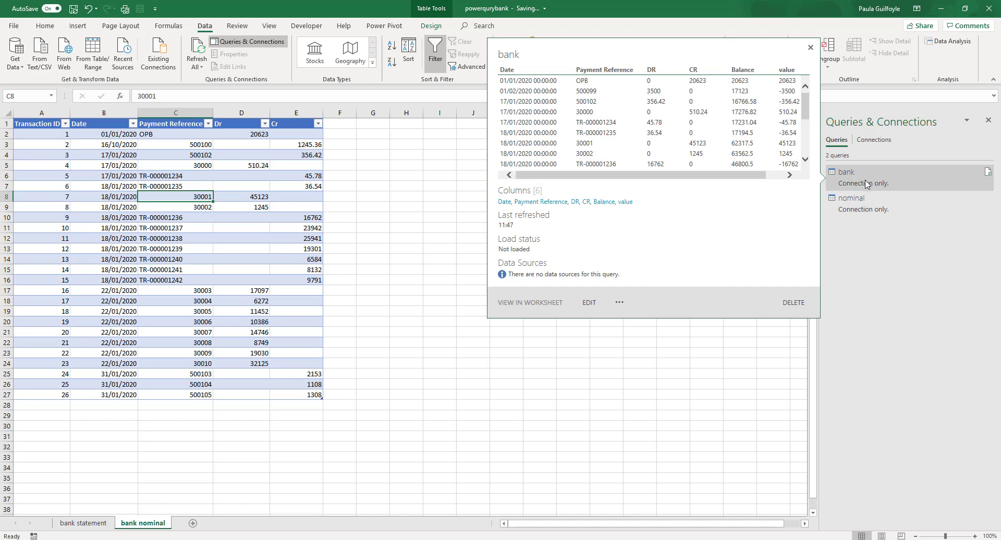
mouse_move(846, 204)
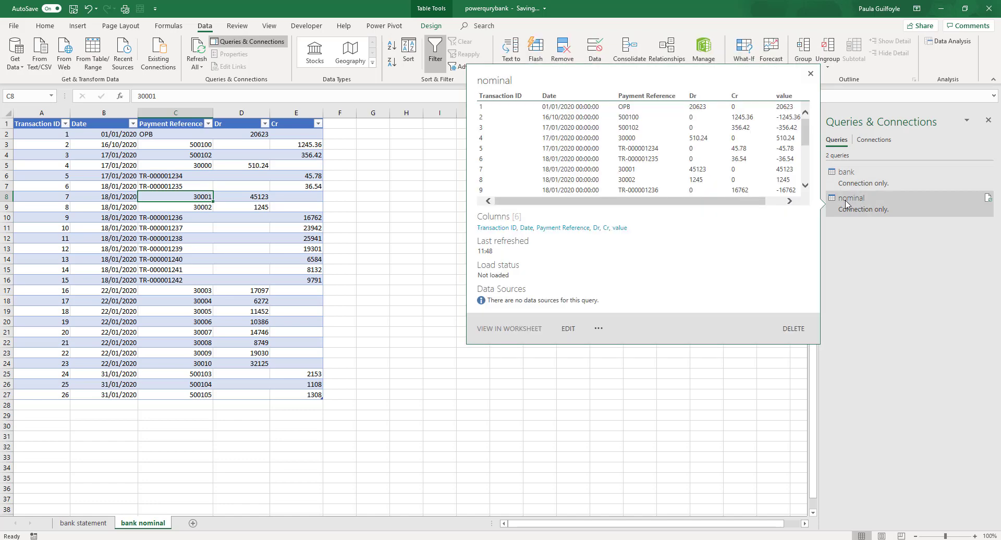
click(853, 188)
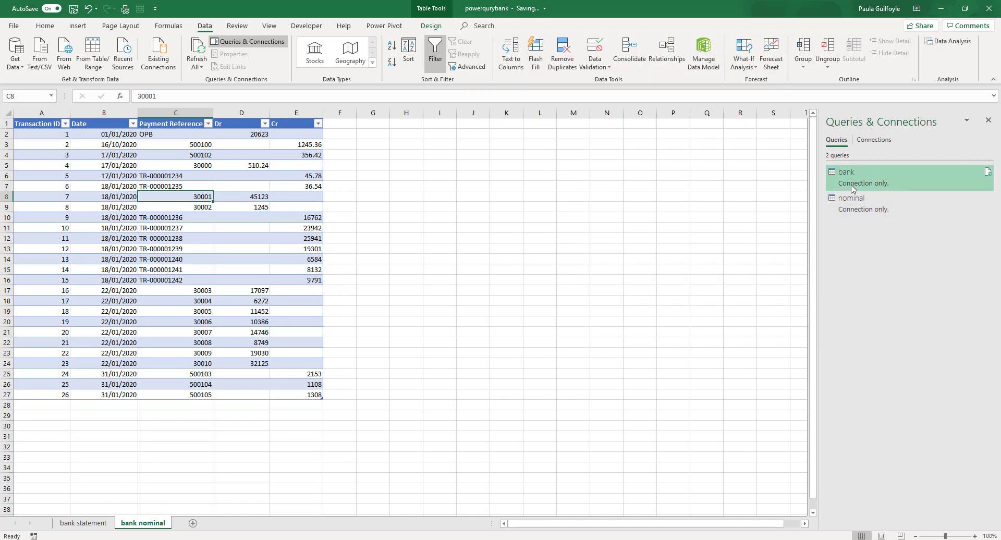
right_click(846, 183)
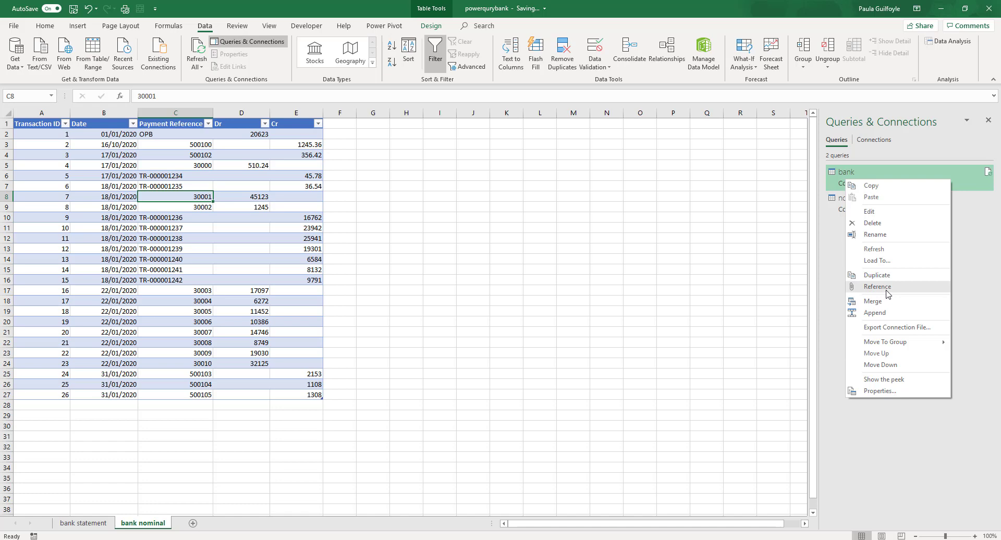
click(877, 287)
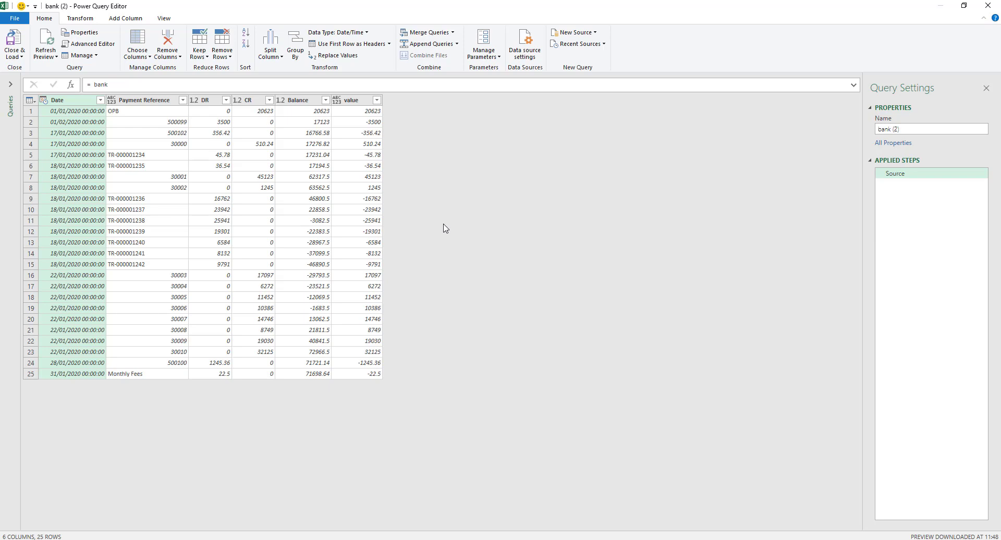
Remove all columns except Payment Reference from the query that references bank.
click(163, 100)
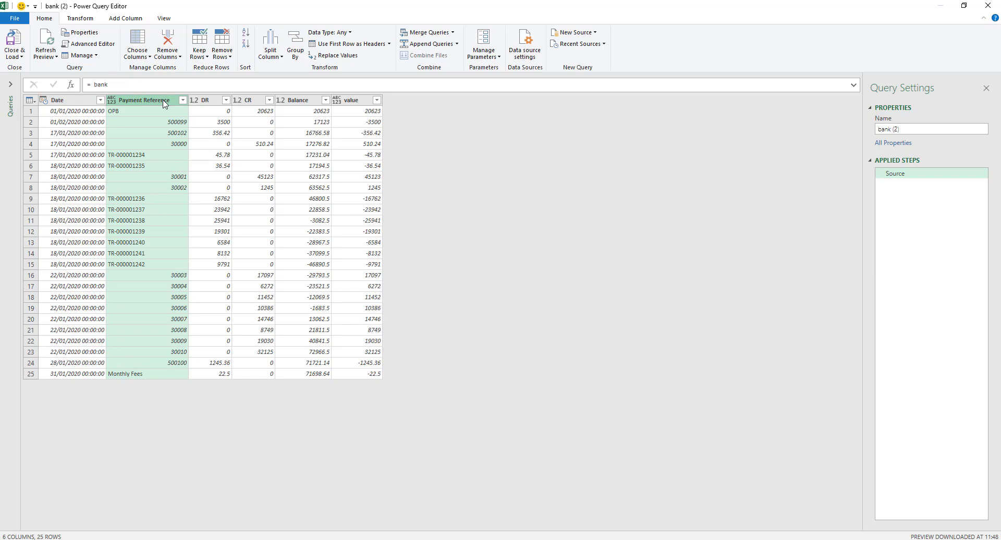
click(168, 56)
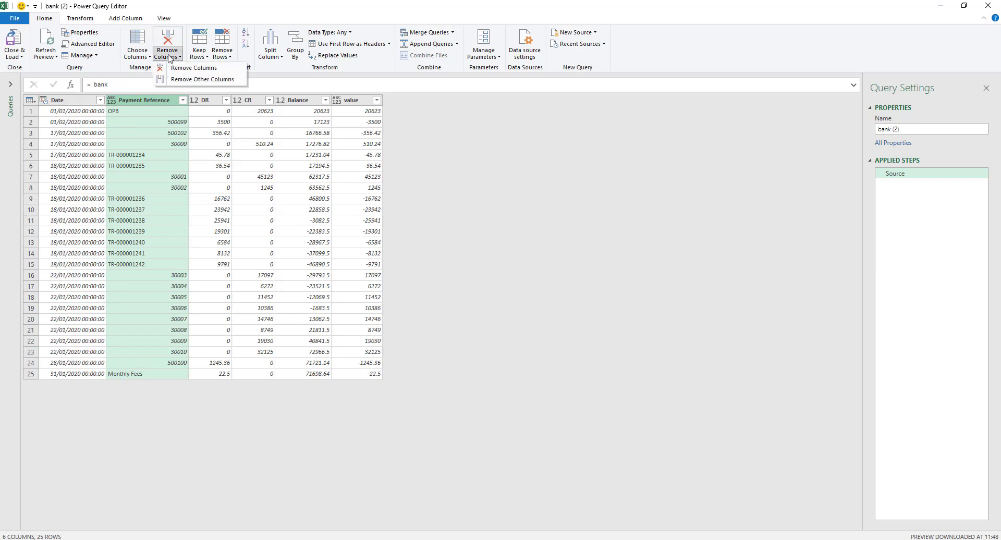
click(175, 80)
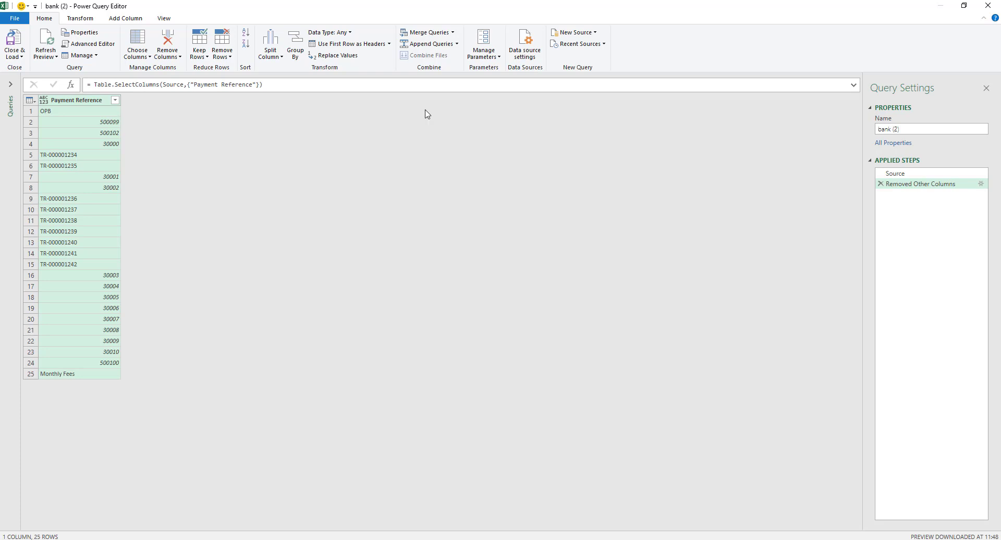
Append the nominal query to the Payment Reference list in the current query.
click(444, 48)
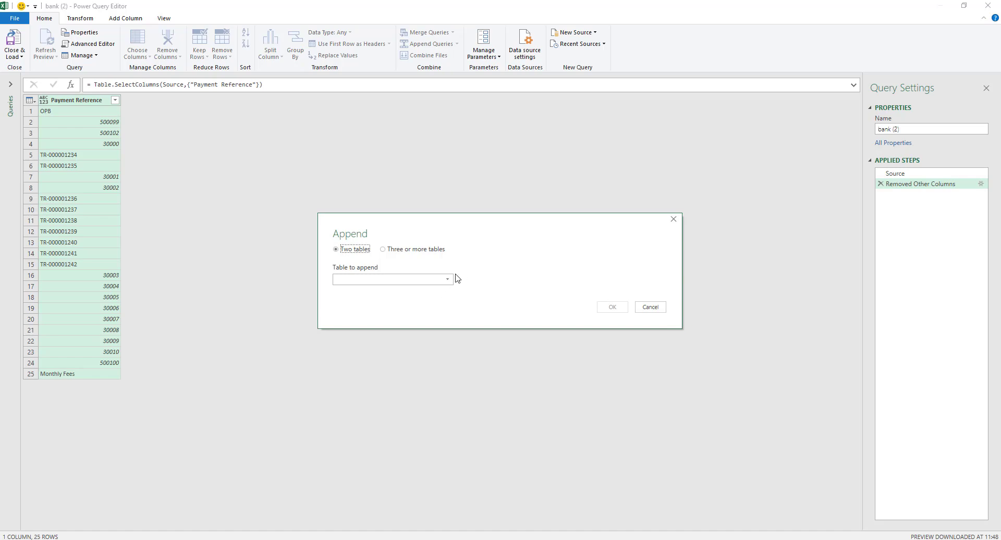
click(449, 281)
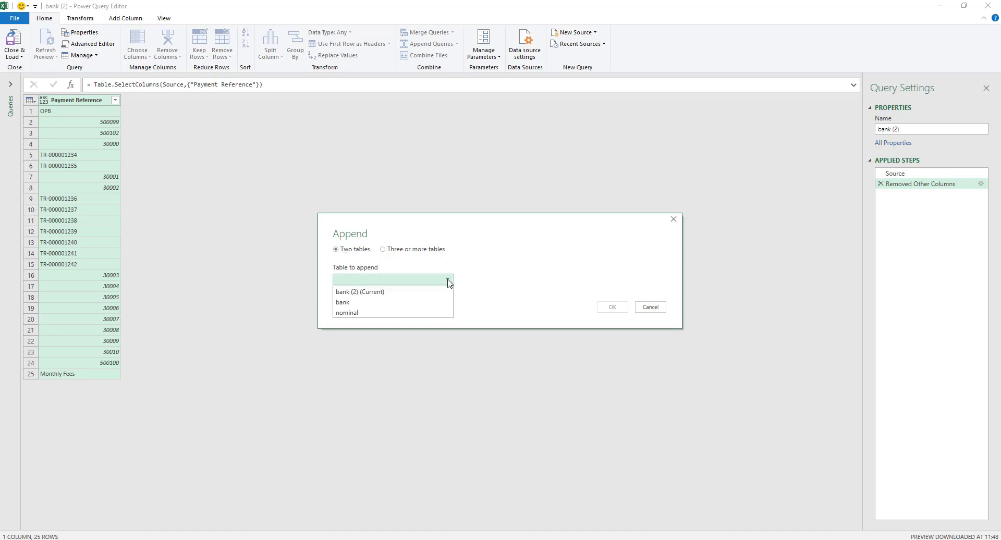
click(404, 313)
click(613, 309)
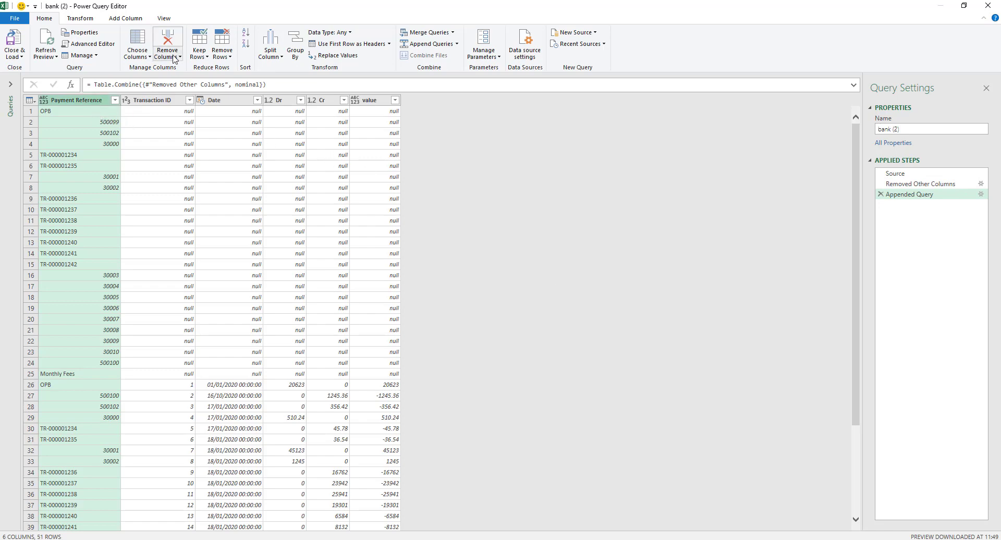
Keep only the Payment Reference column of the appended table and remove its duplicate rows.
click(140, 56)
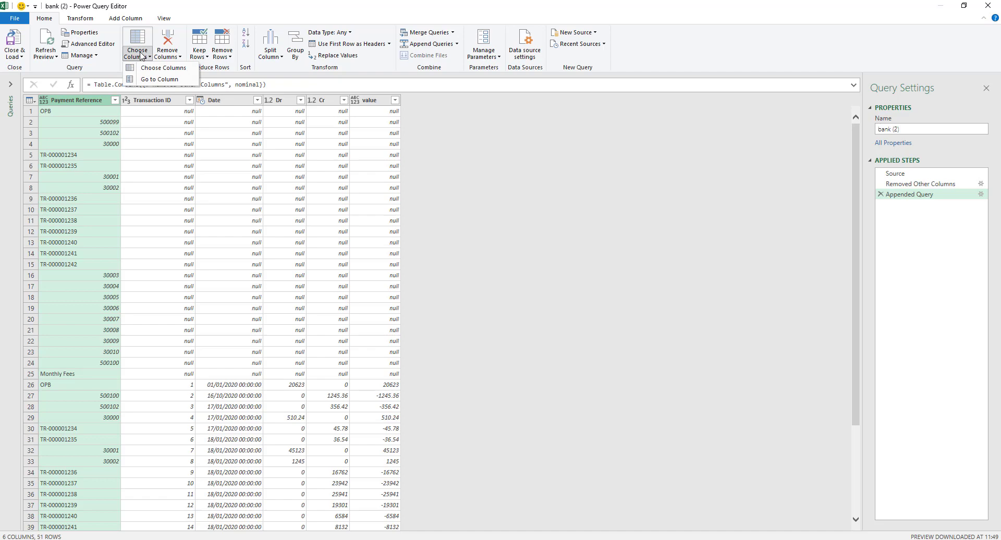
click(172, 63)
click(171, 57)
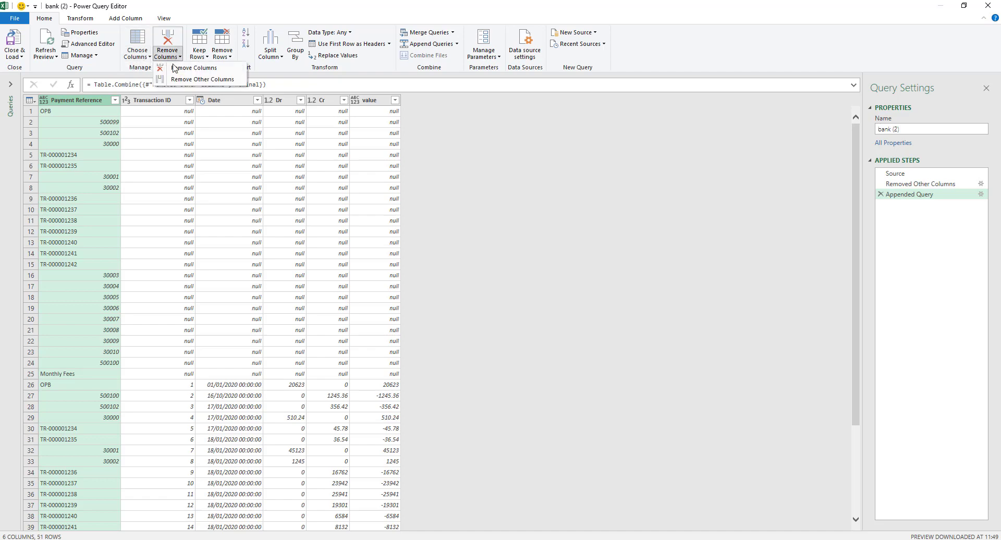
click(181, 82)
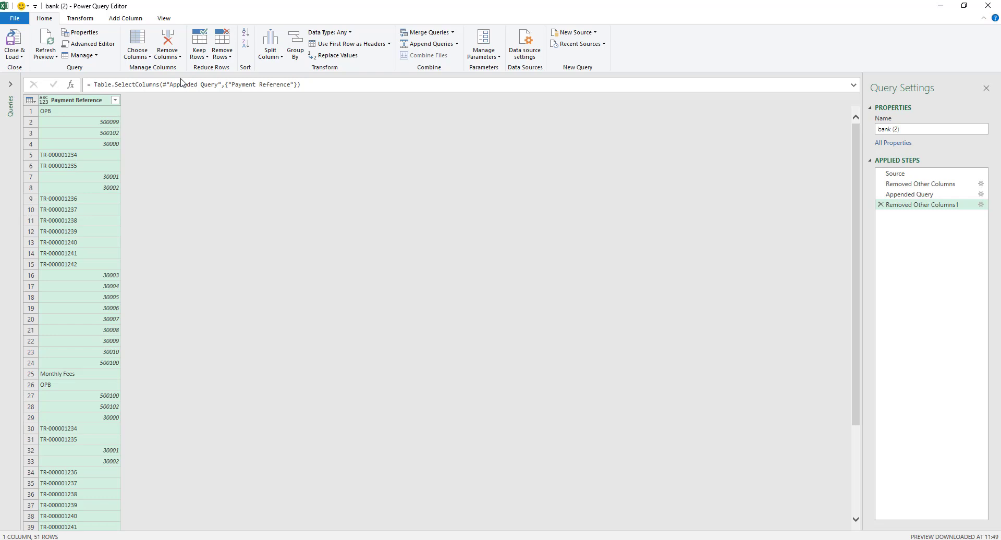
click(222, 56)
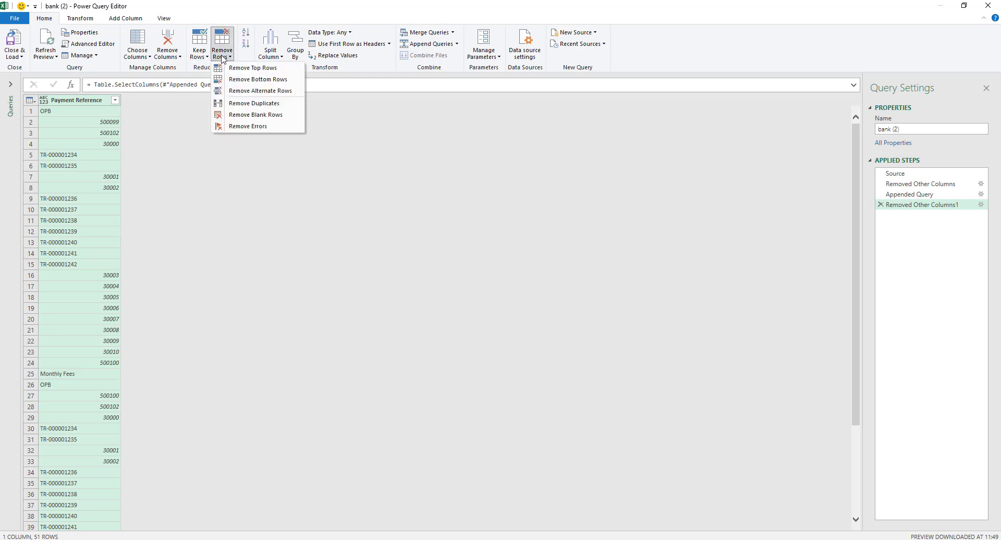
click(241, 105)
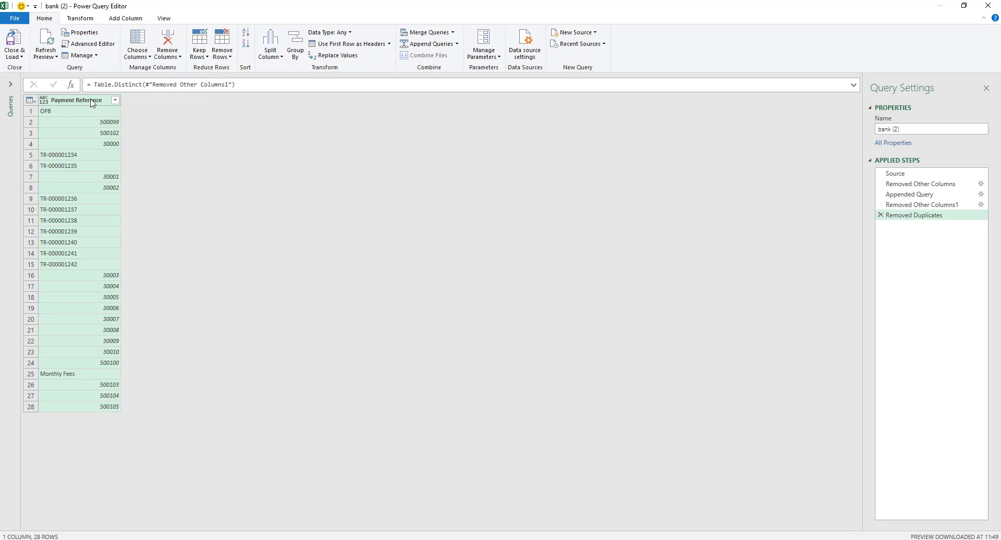
Rename the query of unique payment references as recon.
drag(907, 129, 863, 135)
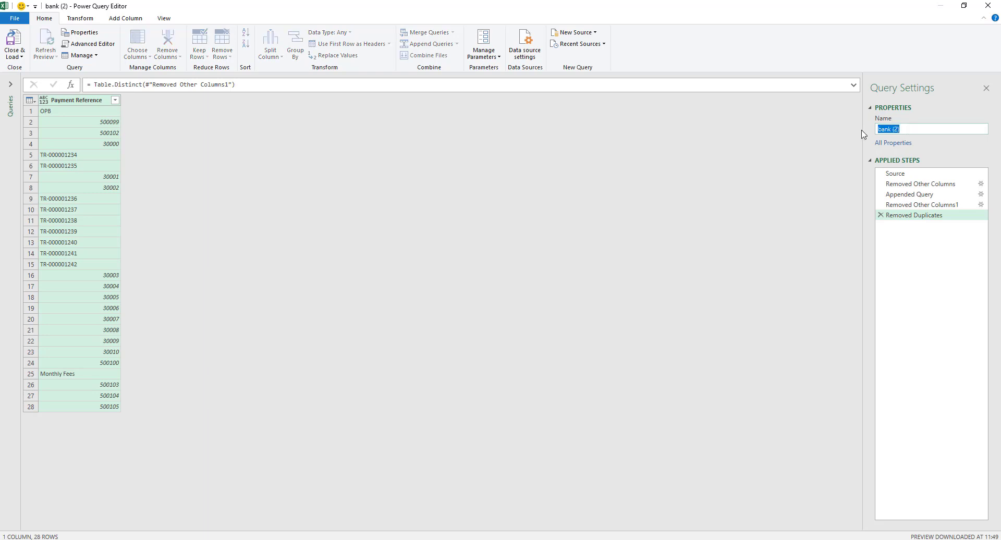
text(recon)
key(Return)
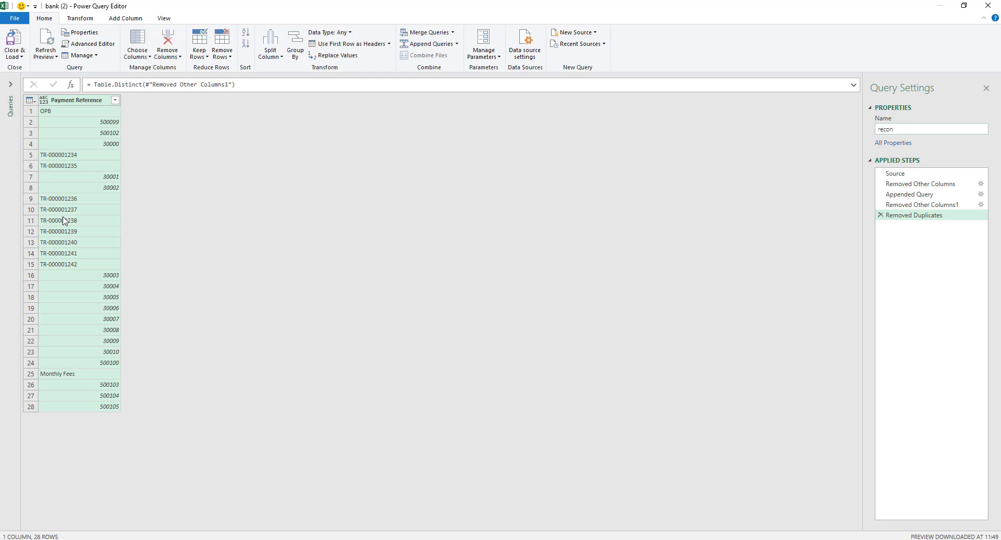
Merge the recon query with the bank query, matching on Payment Reference with a Left Outer join.
click(428, 33)
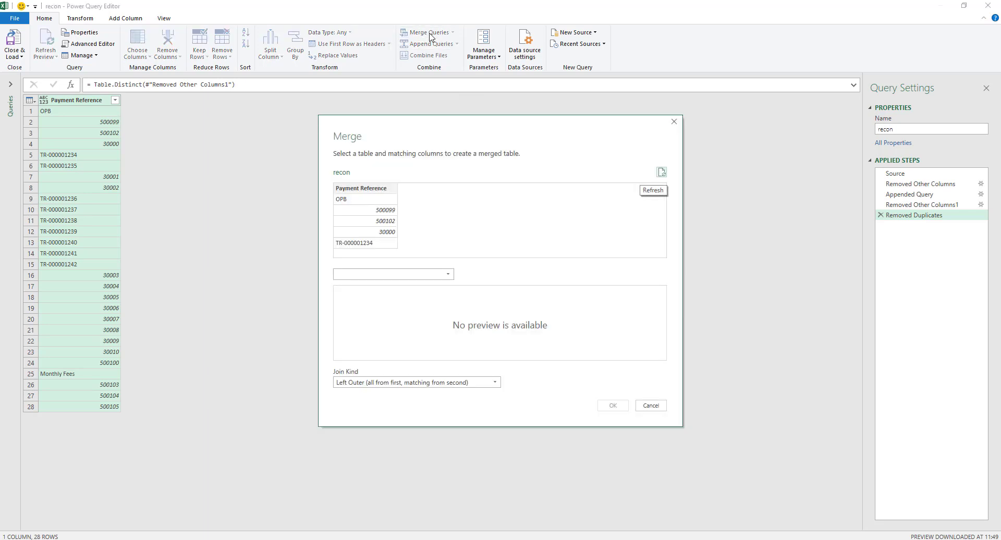
click(365, 191)
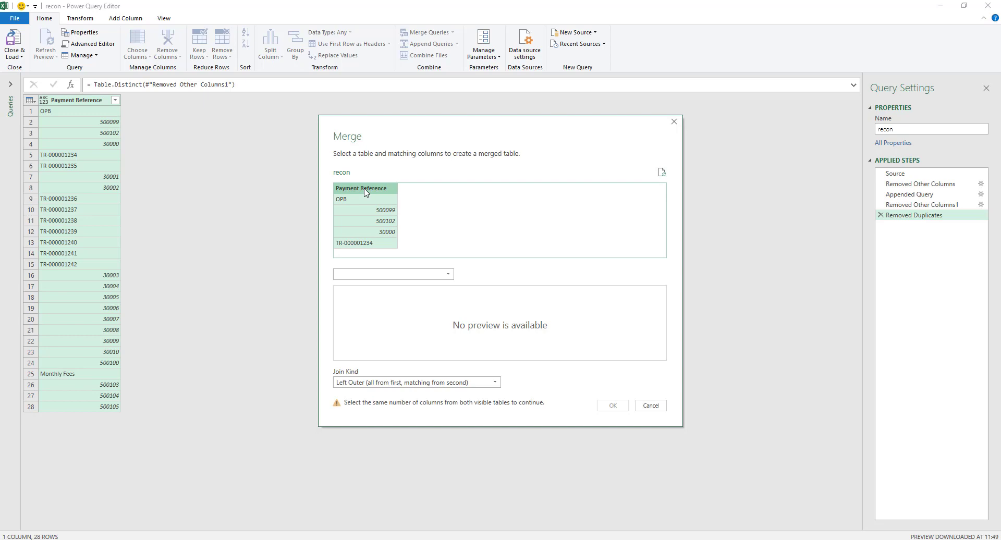
click(448, 275)
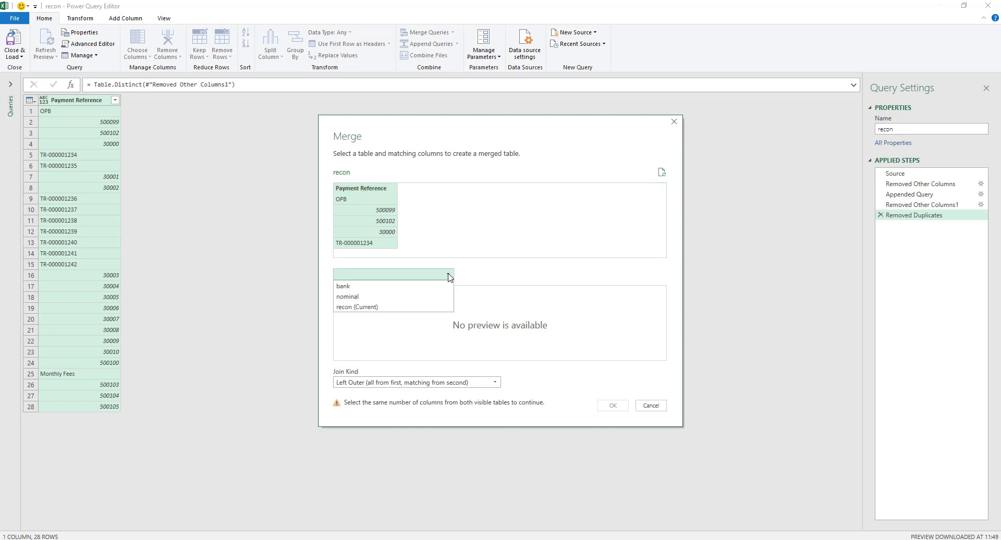
click(411, 286)
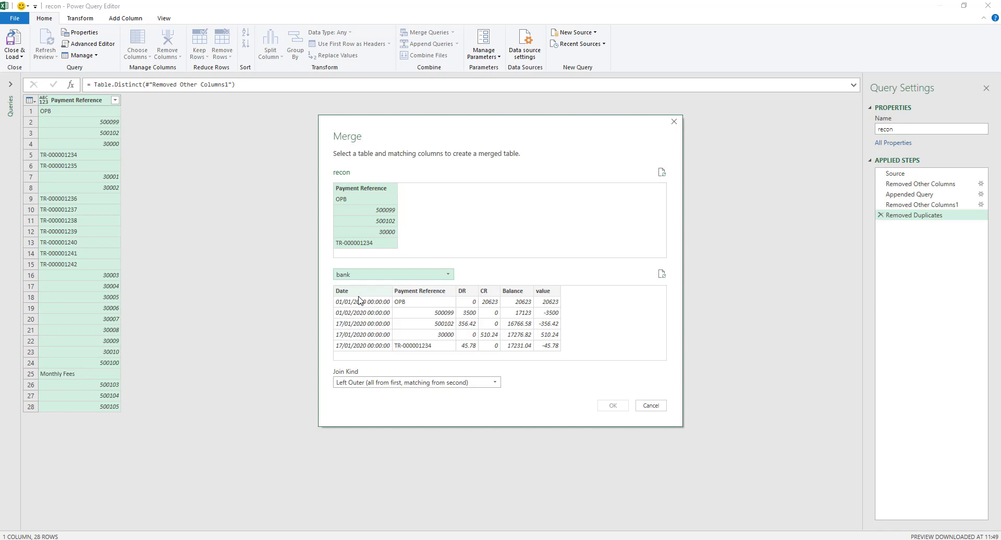
click(425, 295)
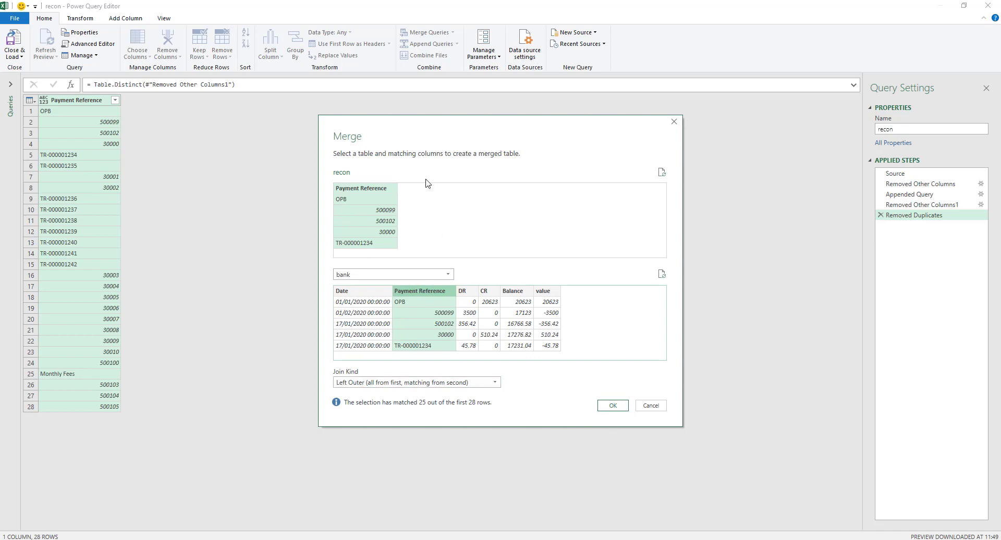
click(610, 406)
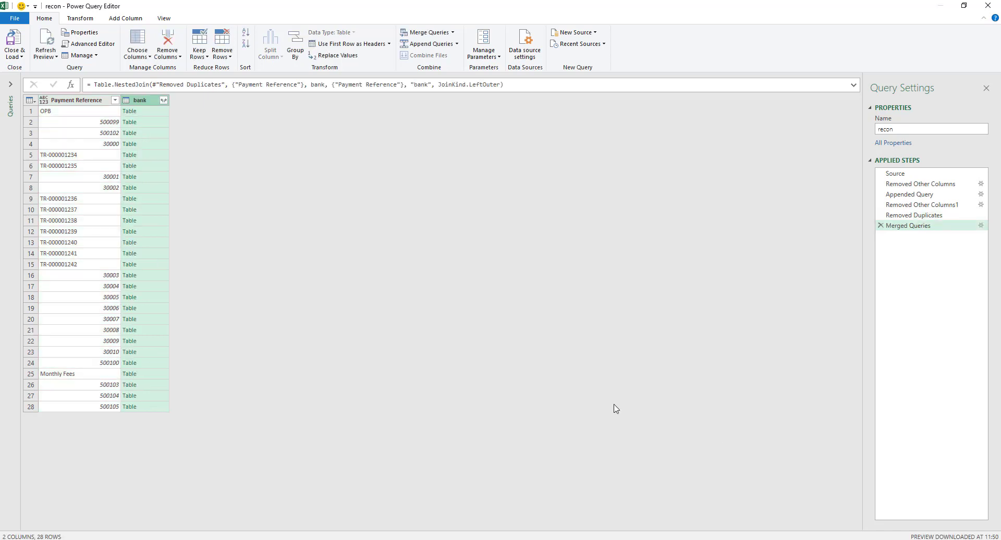
Expand the merged bank column to only its value field, keeping the original column name as prefix.
click(163, 100)
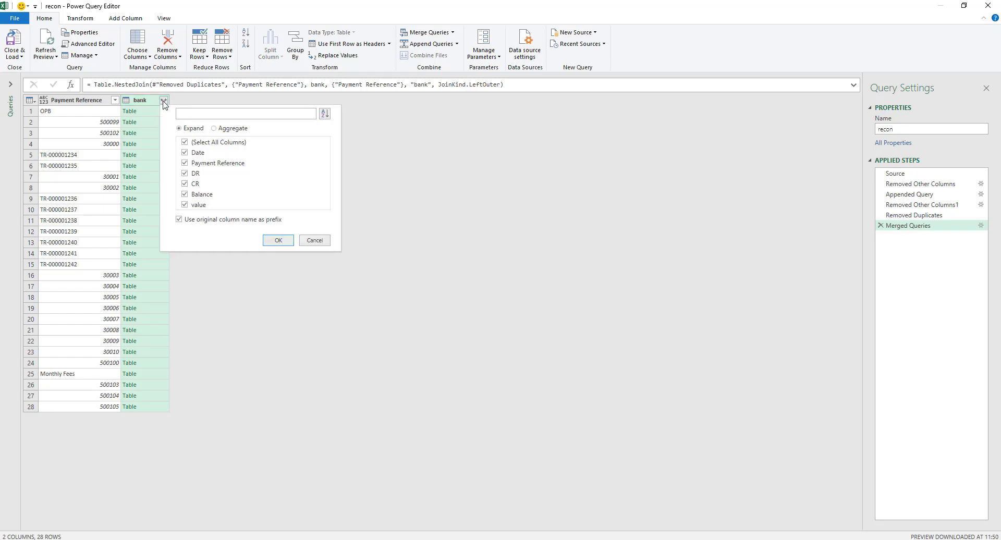
click(186, 143)
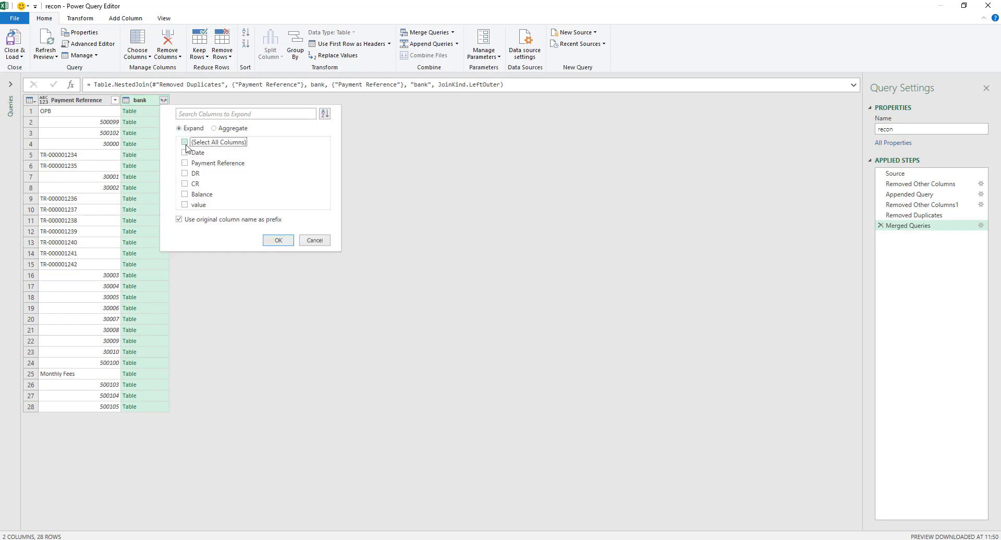
click(185, 205)
click(278, 241)
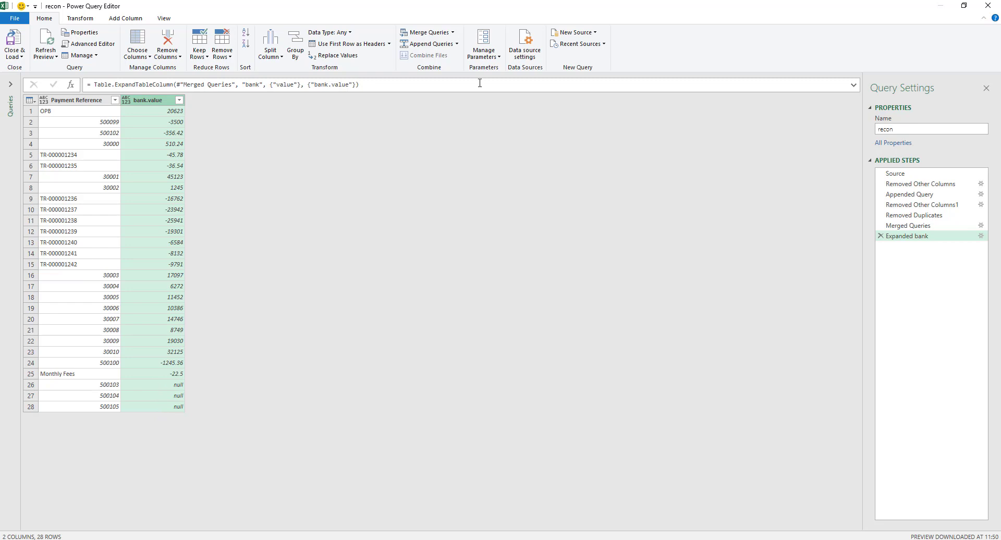
Merge the recon query with the nominal query, matching on Payment Reference with a Left Outer join.
click(429, 35)
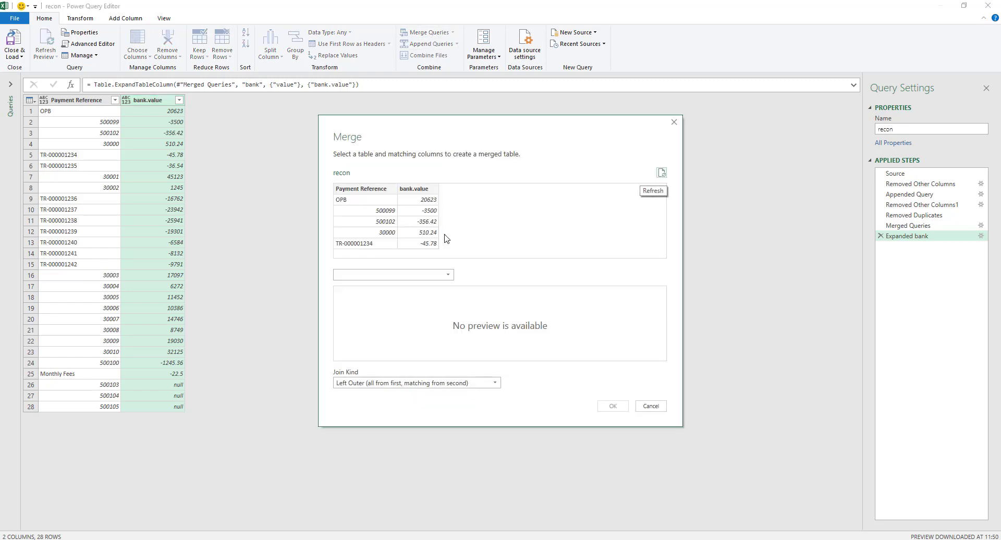
click(444, 275)
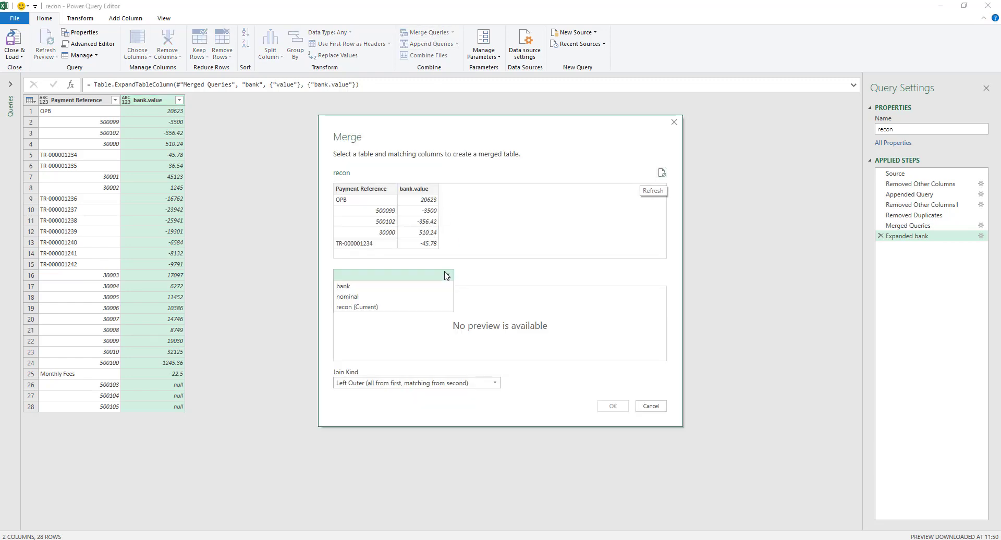
click(408, 297)
click(474, 294)
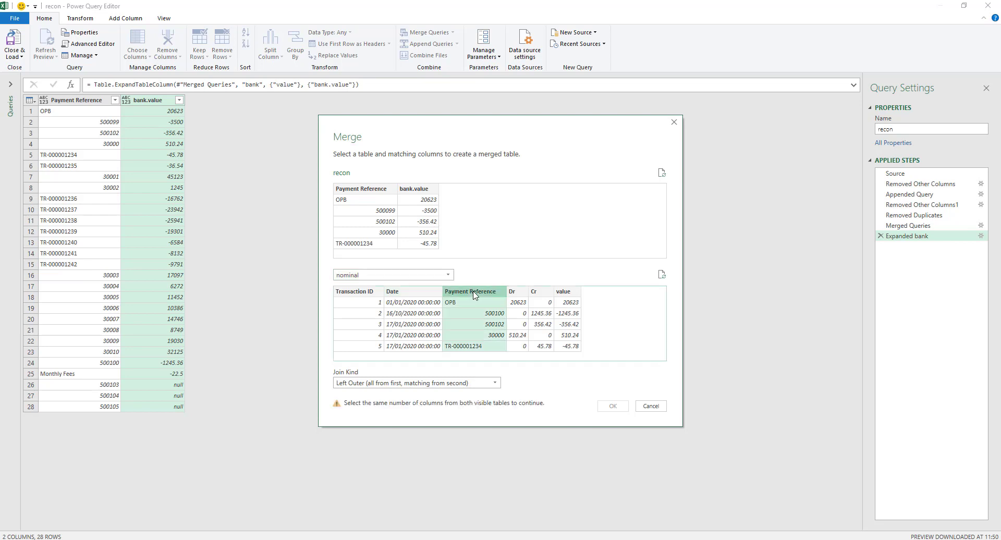
click(379, 195)
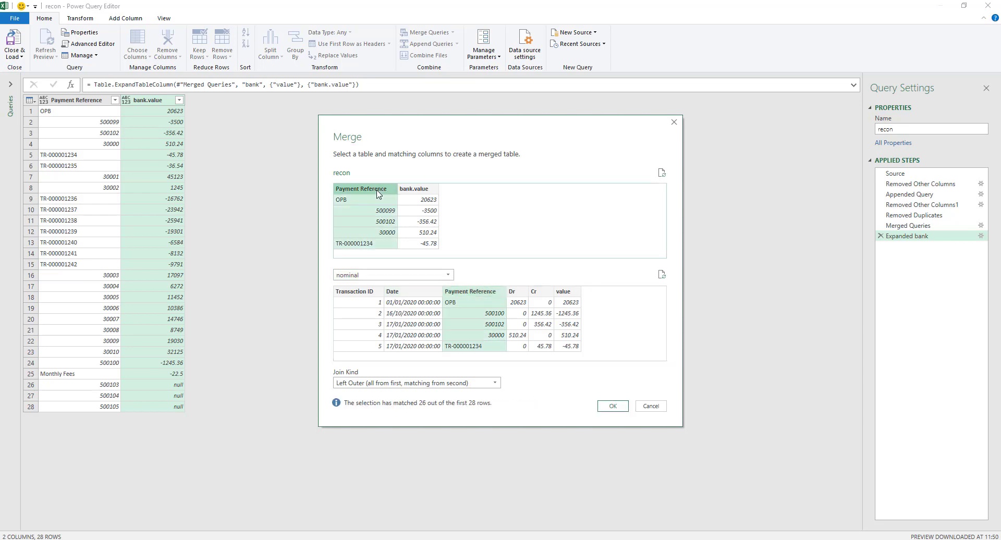
click(611, 408)
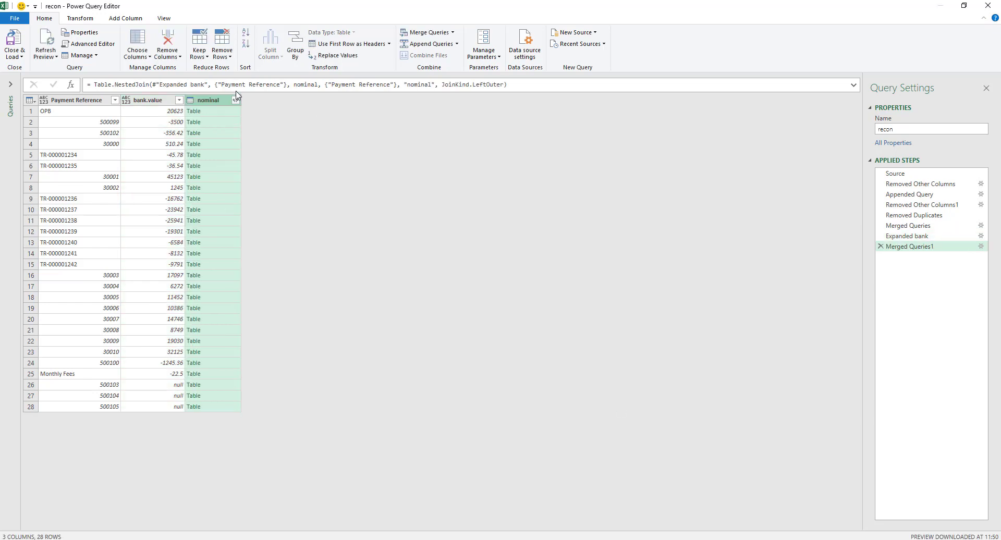
Expand the merged nominal column to only its value field, keeping the original column name as prefix.
click(236, 100)
click(84, 152)
click(83, 142)
click(83, 141)
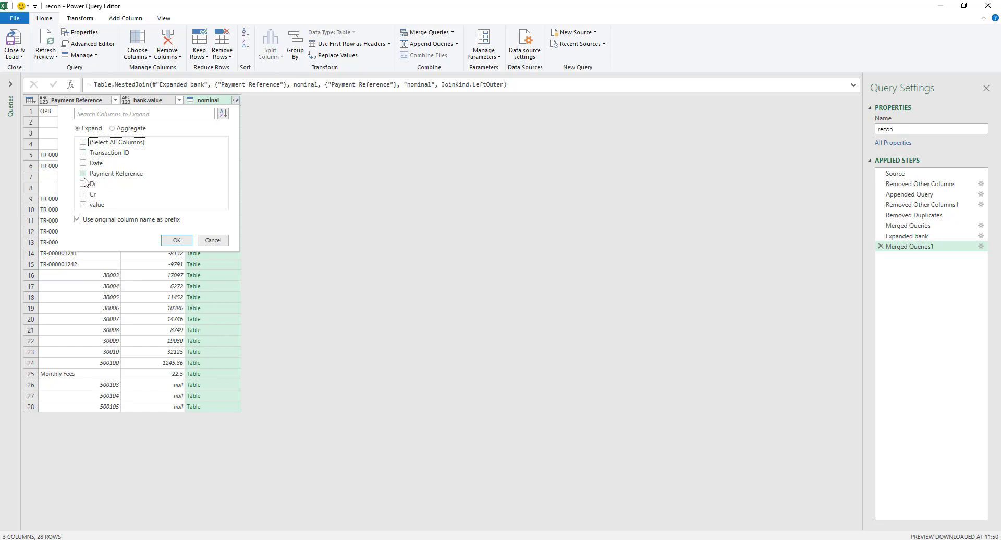
click(83, 205)
click(177, 240)
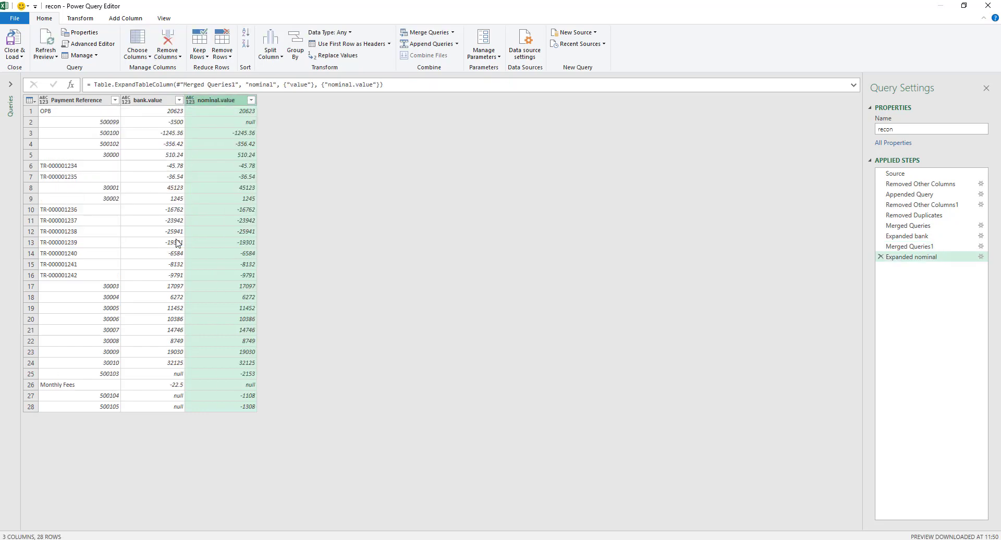
Replace null with 0 in both the bank.value and nominal.value columns.
click(166, 101)
ctrl+click(211, 101)
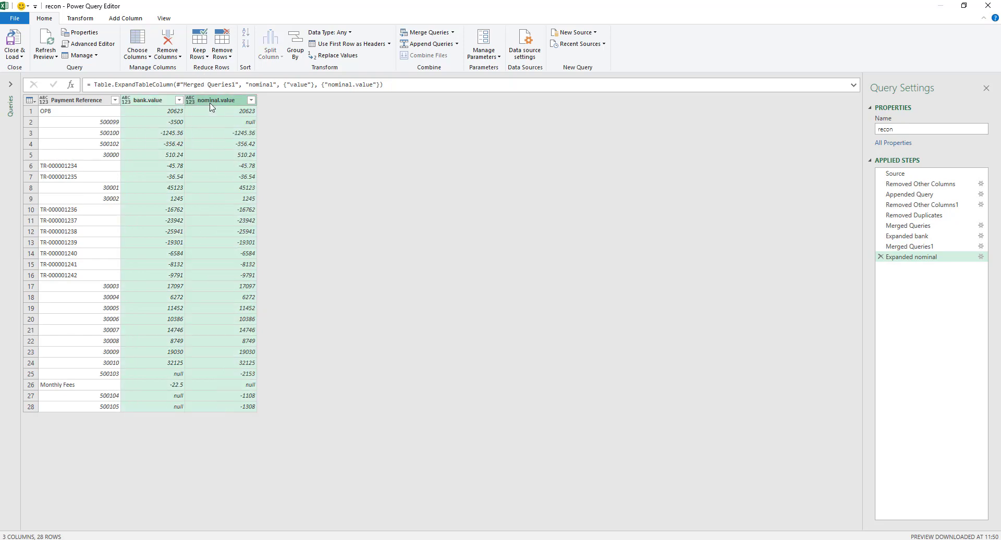
click(81, 19)
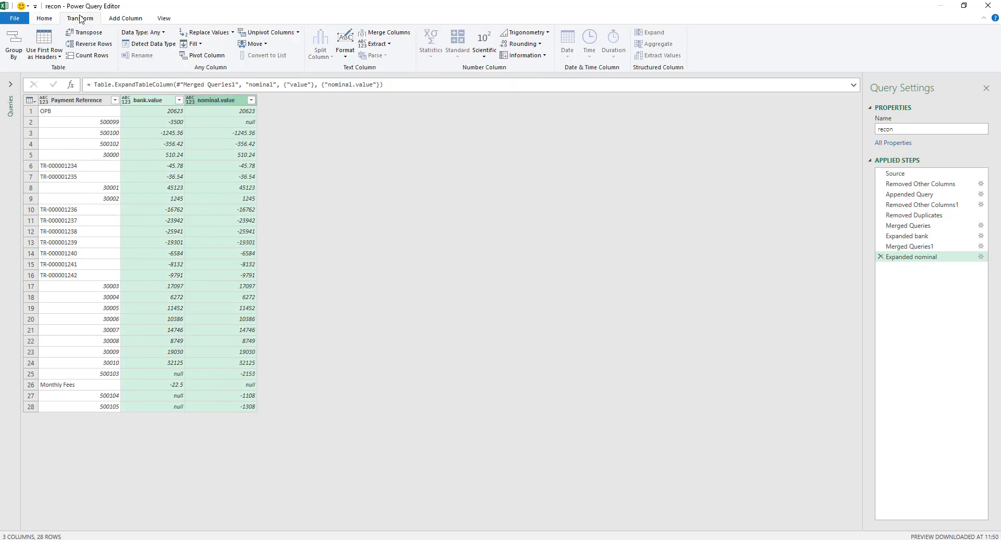
click(205, 32)
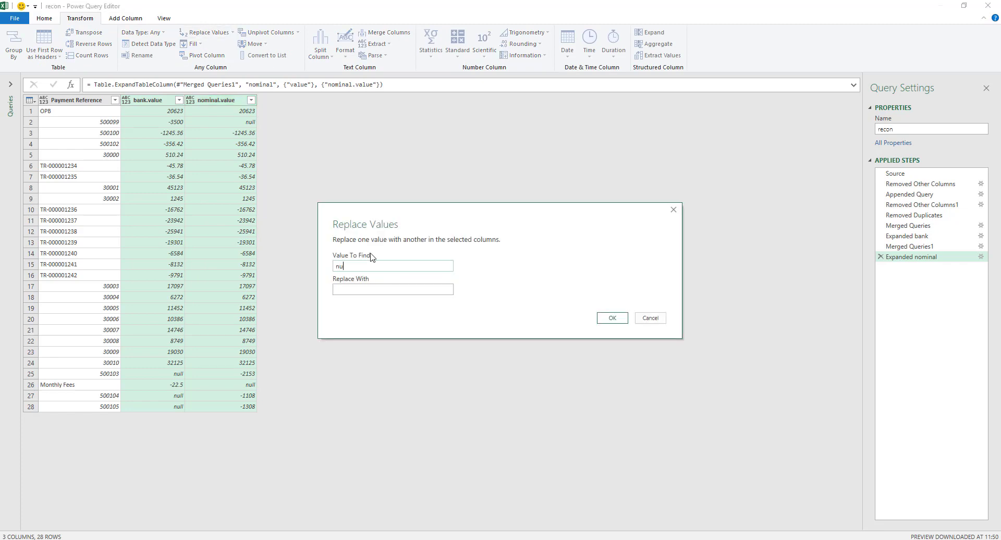
text(ll)
click(612, 318)
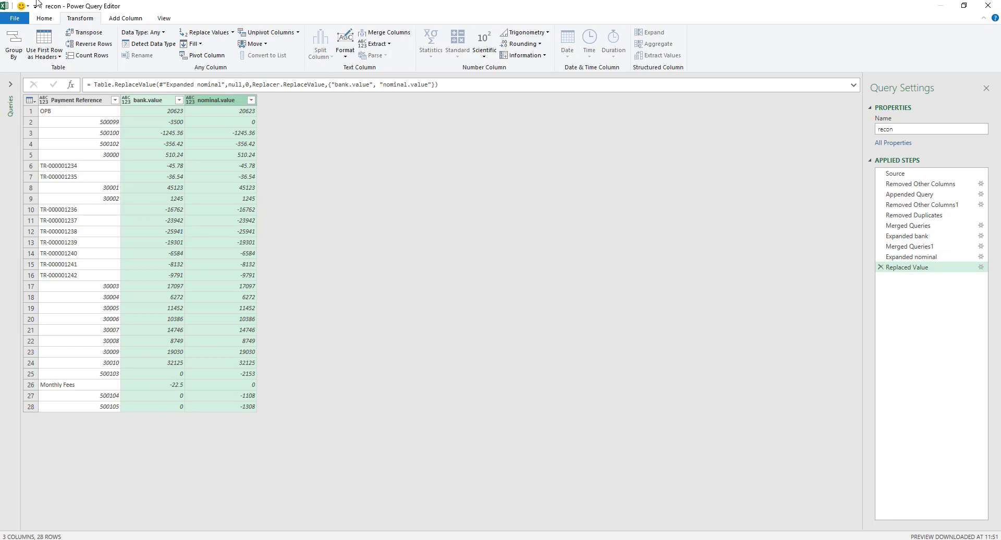
Add a custom column named difference with the formula [bank.value]-[nominal.value].
click(125, 20)
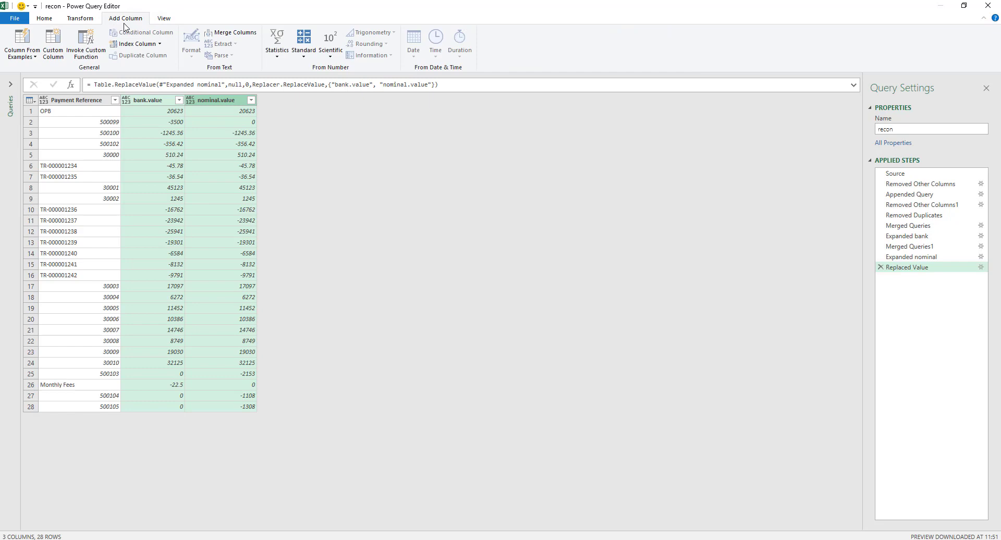
click(56, 57)
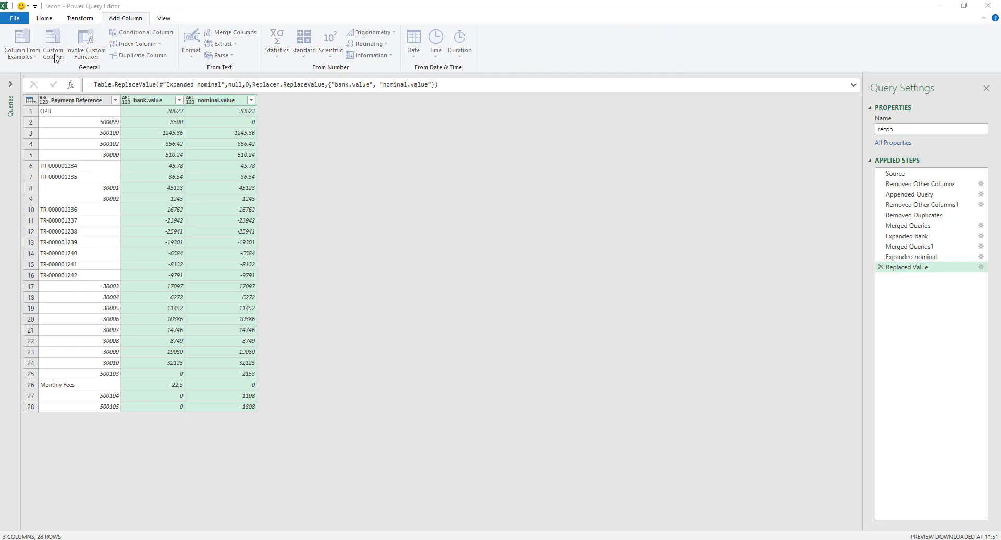
double_click(365, 220)
text(difference)
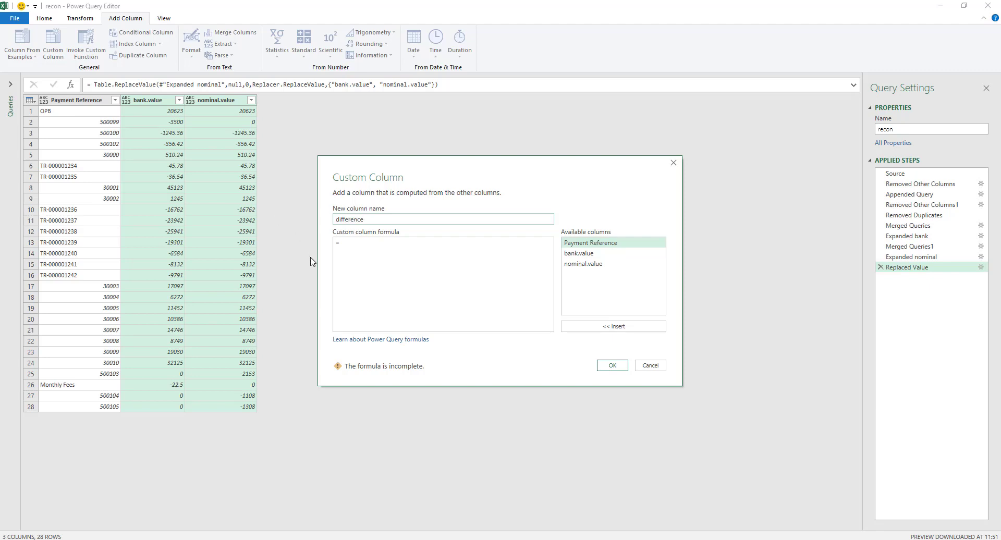
click(355, 246)
click(589, 253)
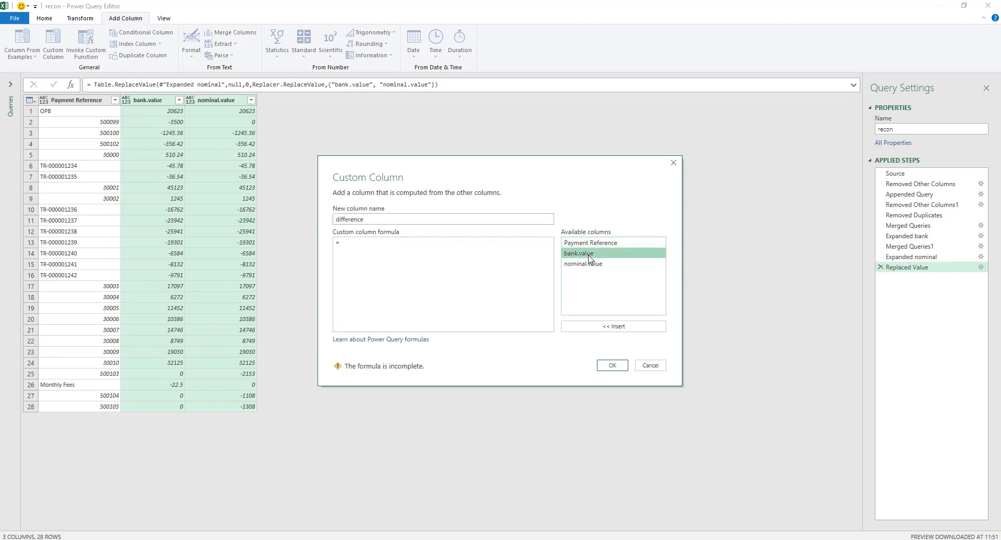
click(579, 328)
text(-)
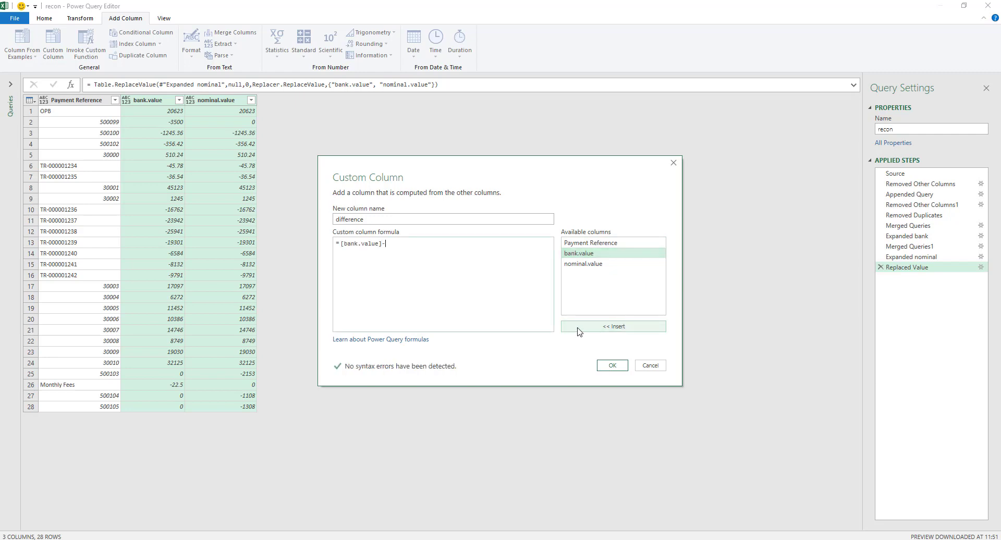
click(579, 264)
click(597, 328)
click(614, 366)
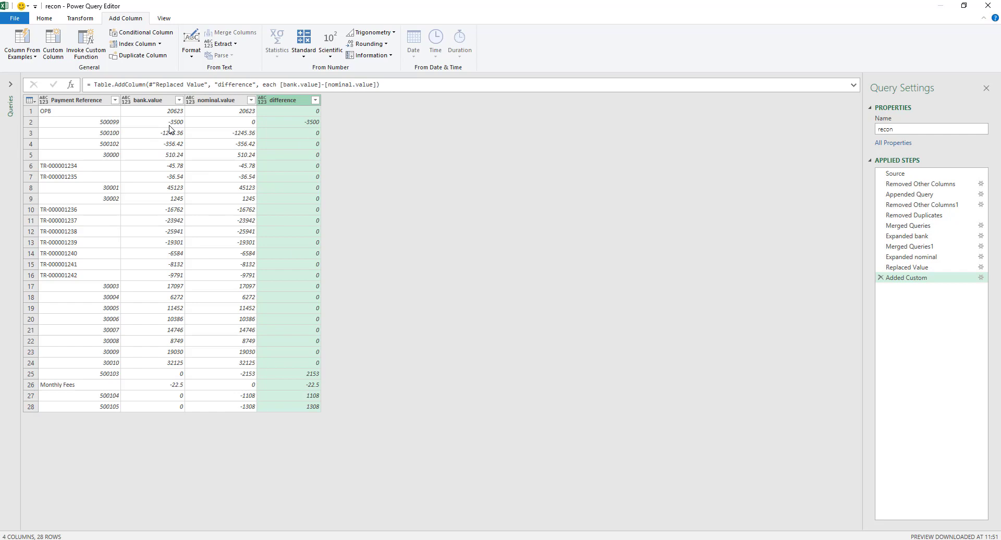
Start a conditional column named status whose first rule outputs "Not in the bank" if bank.value equals 0.
click(140, 37)
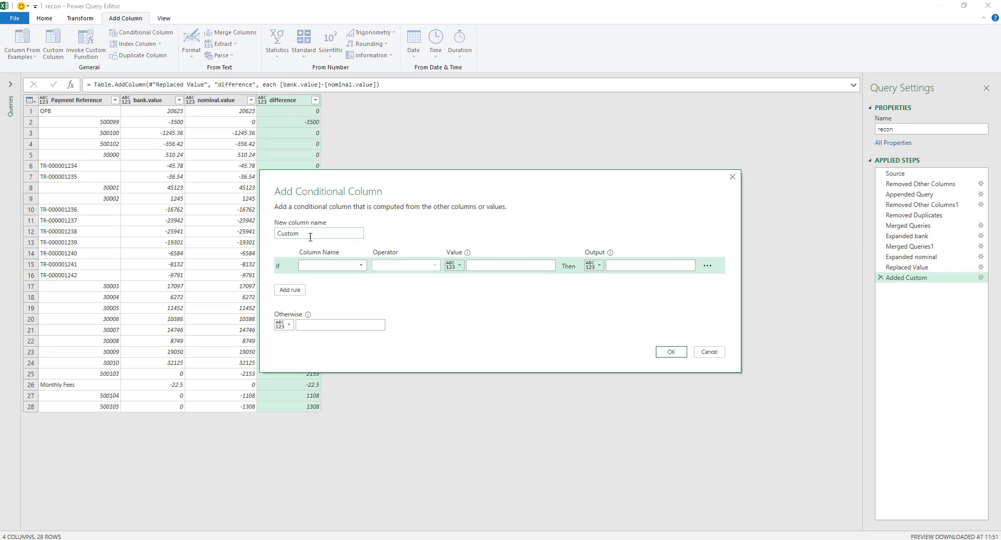
text(status)
click(310, 267)
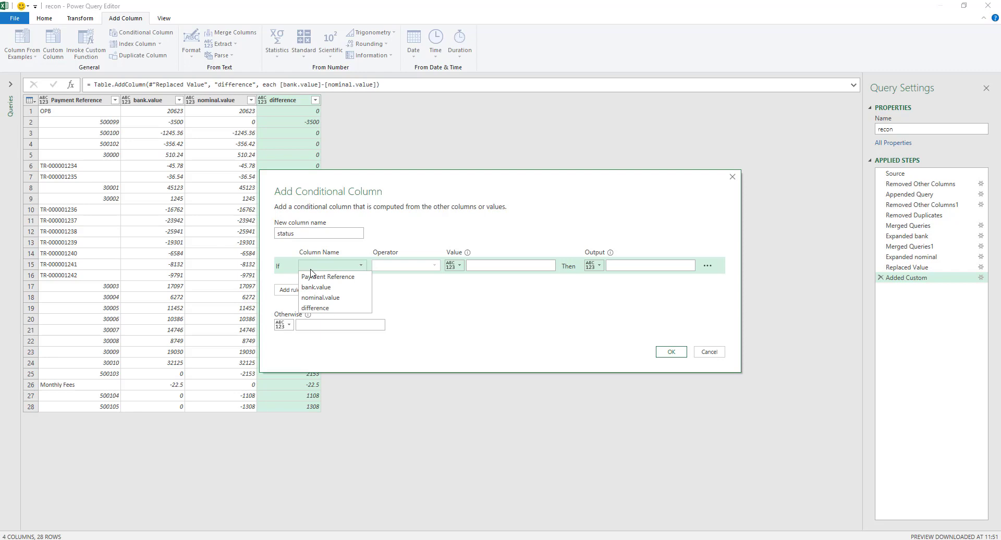
click(317, 286)
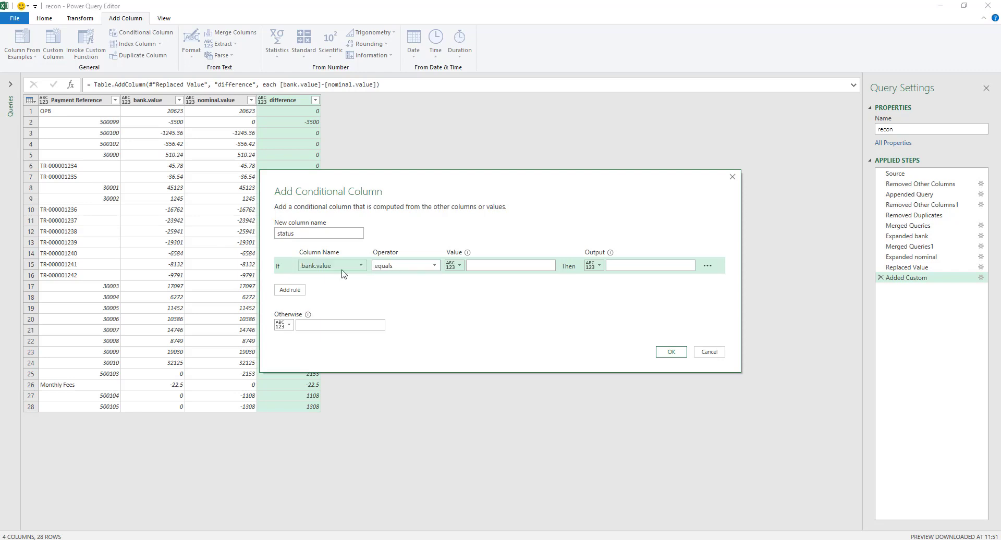
click(480, 267)
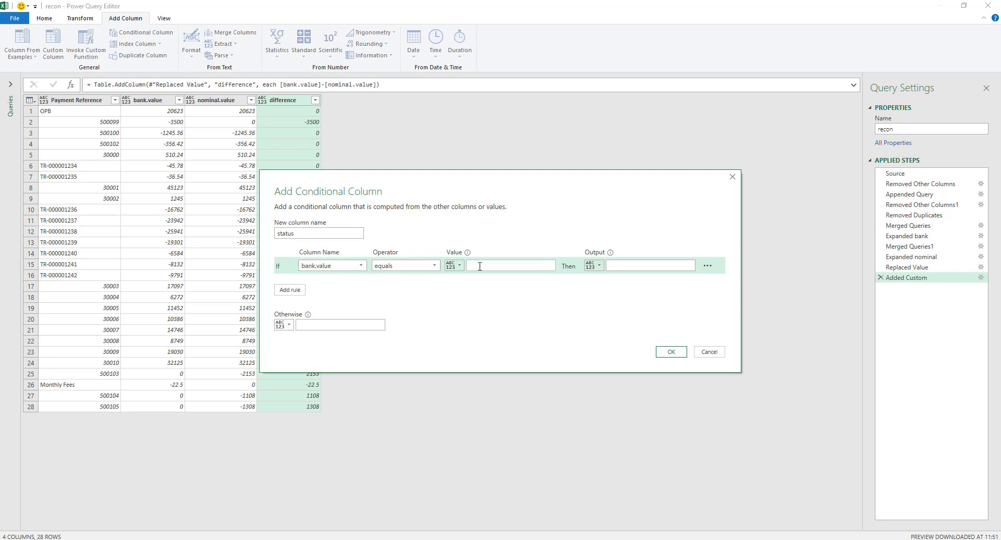
click(630, 261)
Add a second status rule that outputs "Match" if bank.value equals the nominal.value column.
click(291, 290)
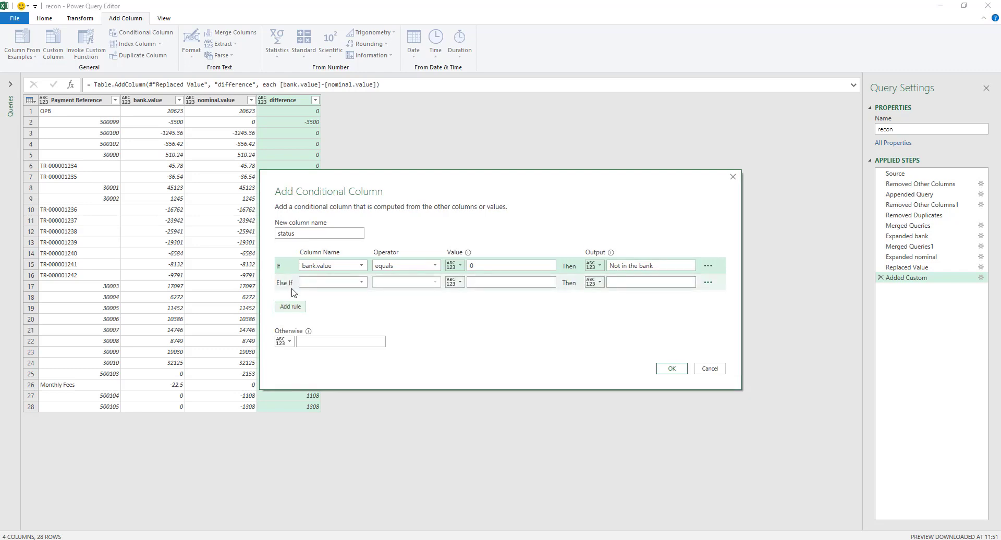
click(360, 282)
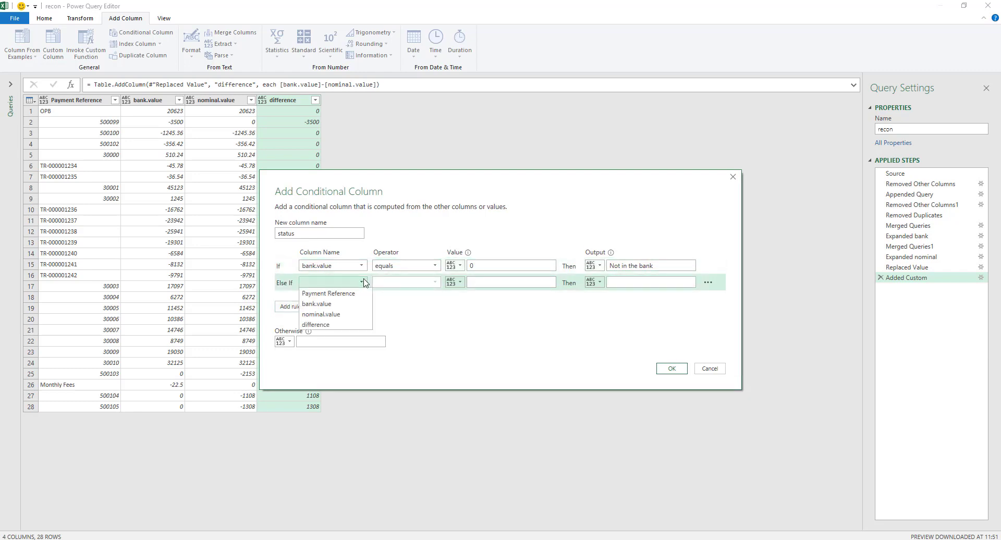
click(344, 306)
click(463, 283)
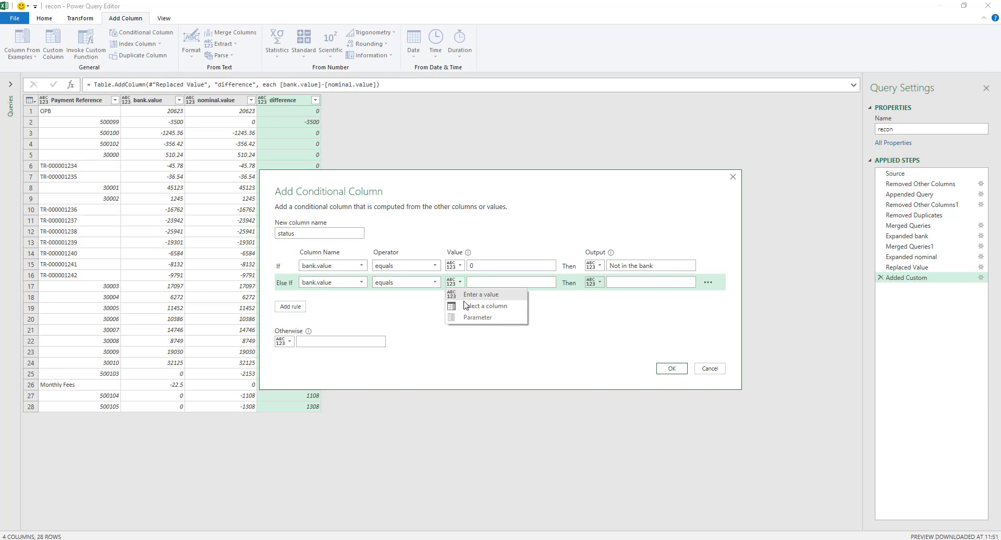
click(484, 306)
click(476, 282)
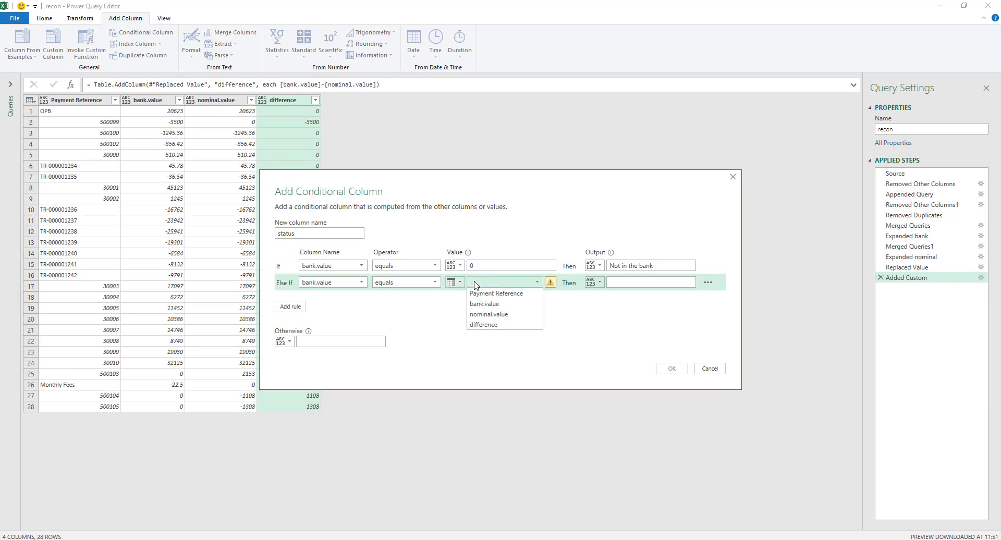
click(488, 315)
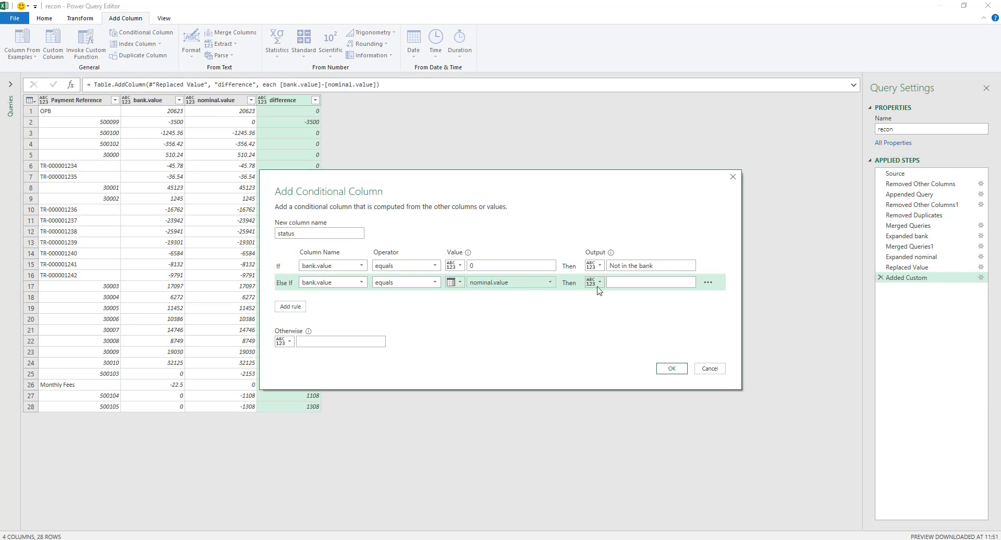
click(640, 282)
text(Match)
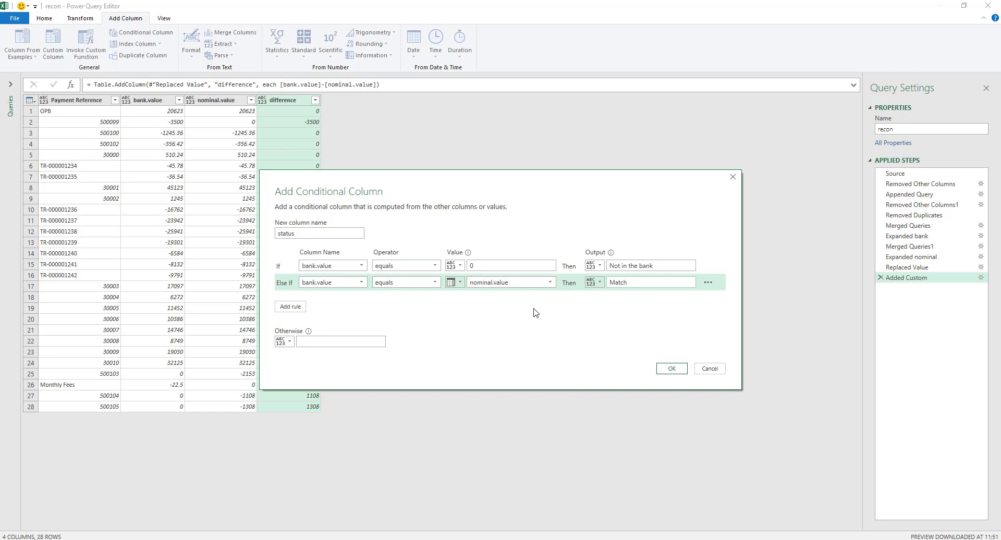
Add a third status rule giving "Not on the nominal" if nominal.value equals 0, otherwise "Missmatch", and create the column.
click(291, 307)
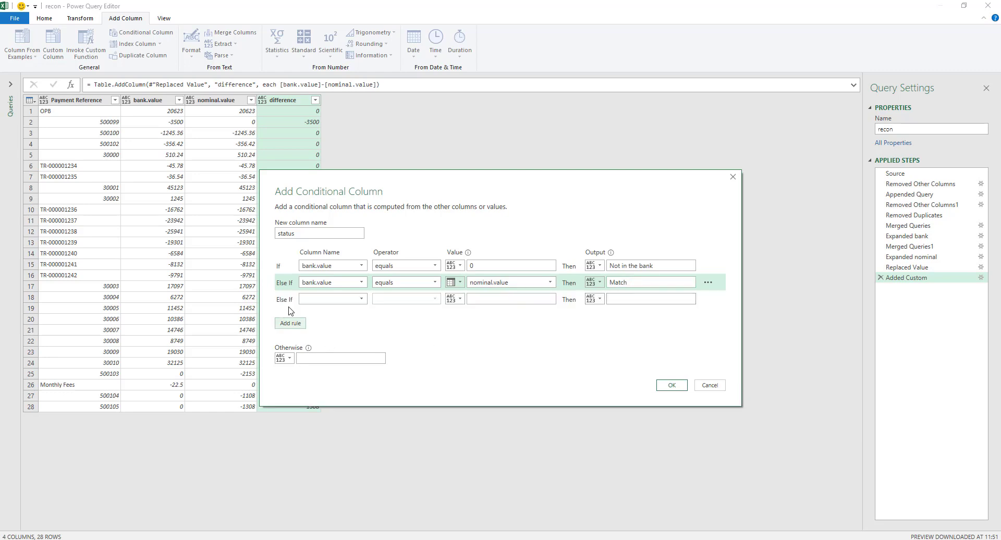
click(355, 299)
click(340, 331)
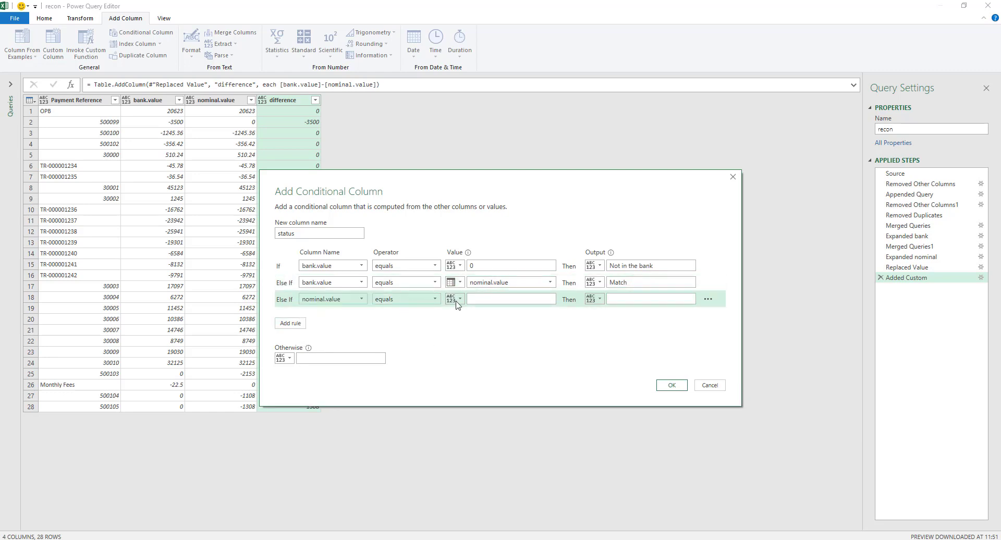
click(485, 298)
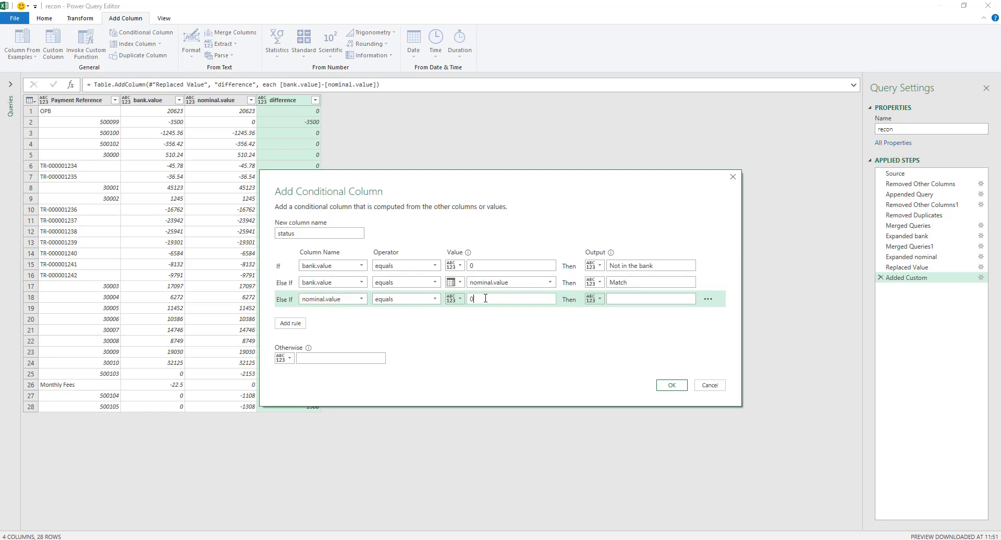
click(632, 303)
click(314, 360)
click(671, 386)
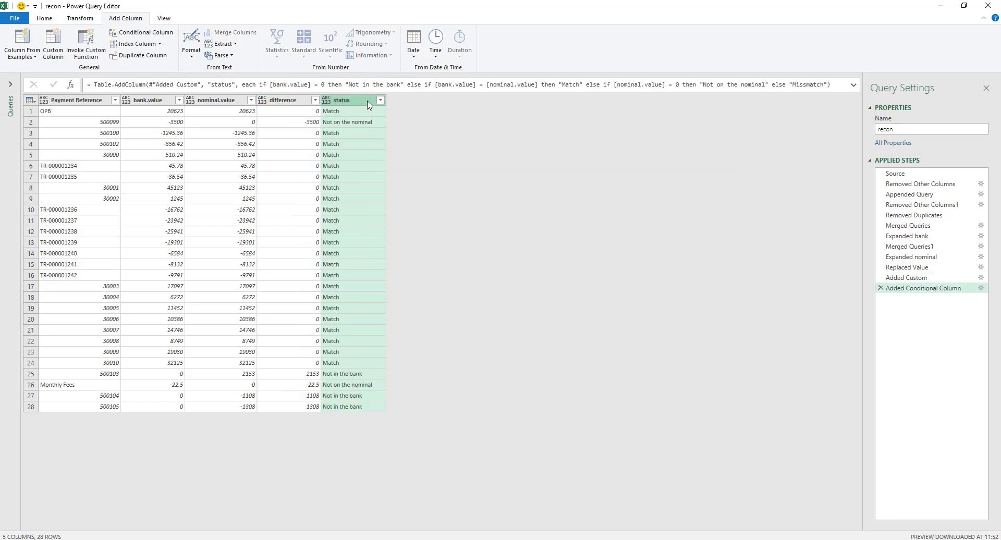
Close the query editor and load the recon query as a table on a new worksheet.
click(15, 19)
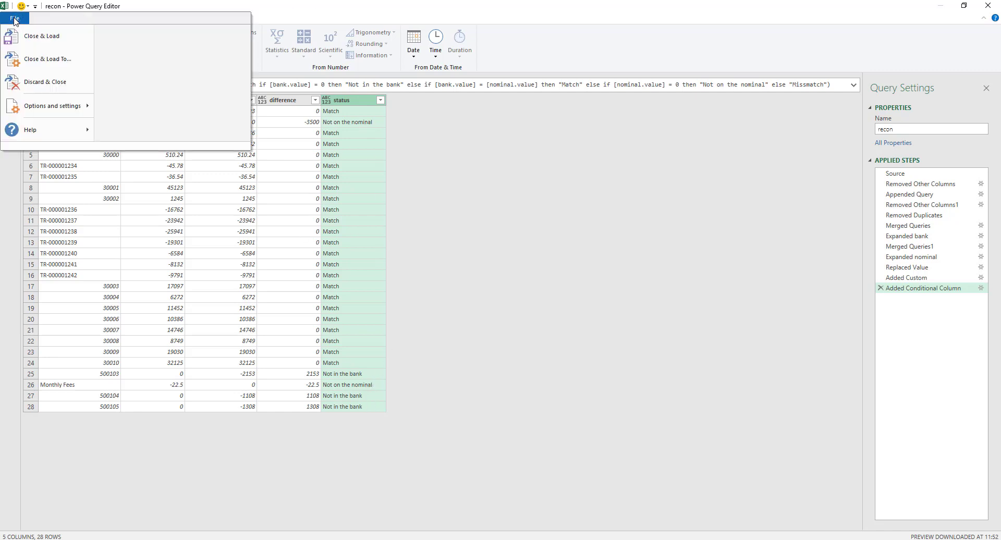
click(42, 59)
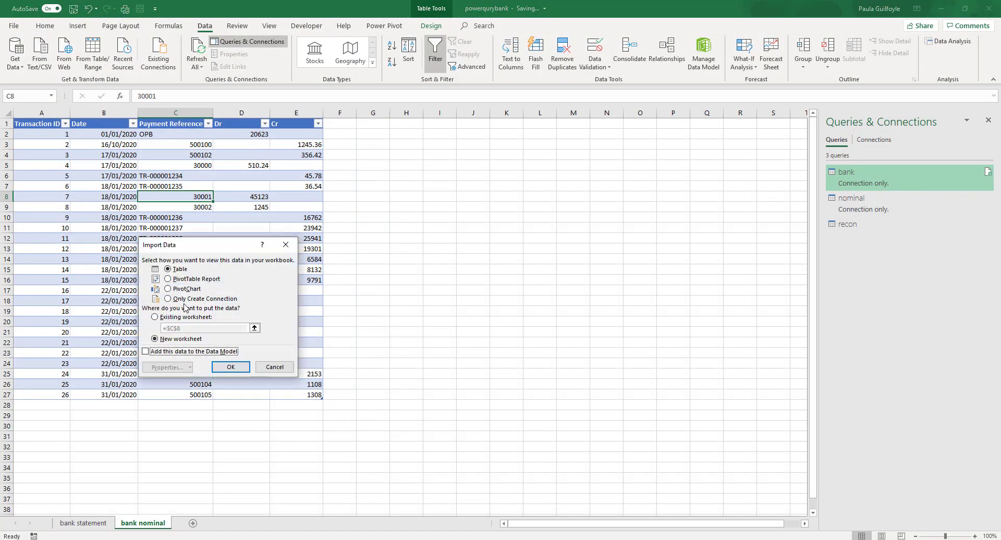
click(231, 367)
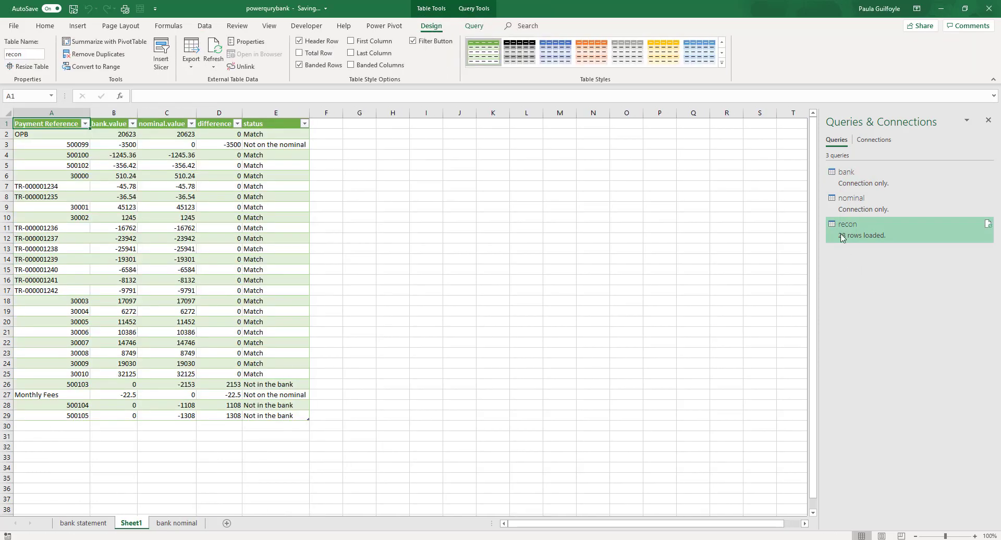
Add a blank sheet and change the recon query's load destination to a PivotTable report on a new worksheet, accepting the table's deletion.
click(227, 523)
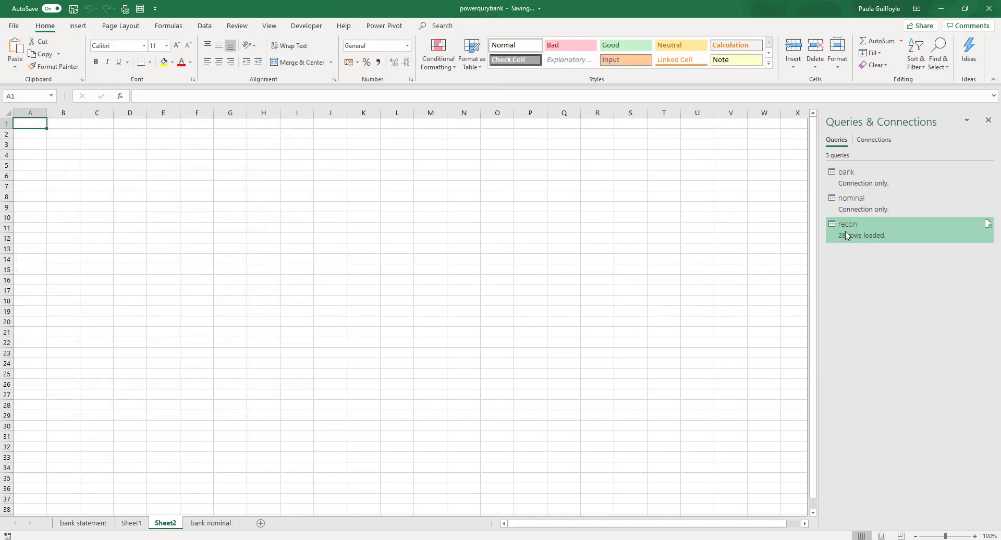
right_click(846, 235)
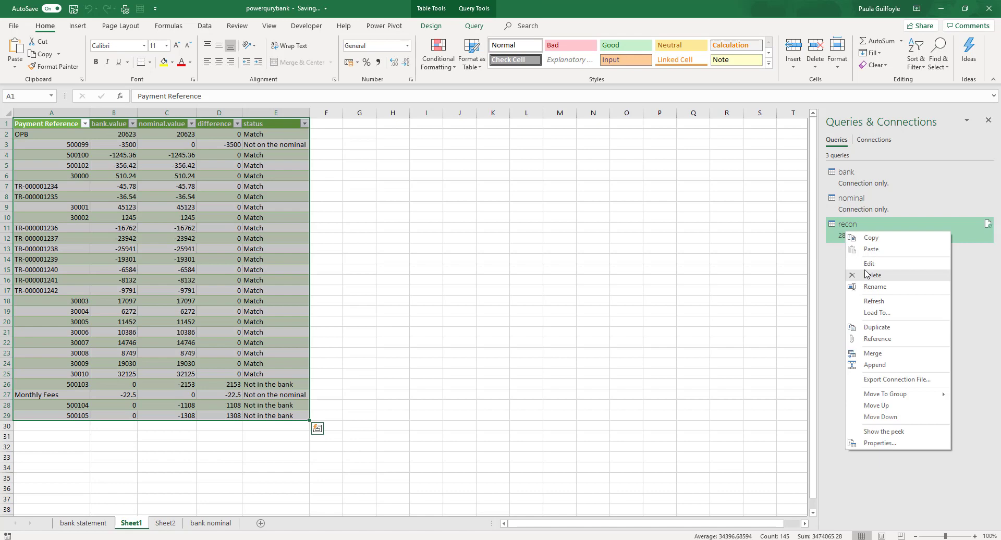
click(881, 312)
click(176, 280)
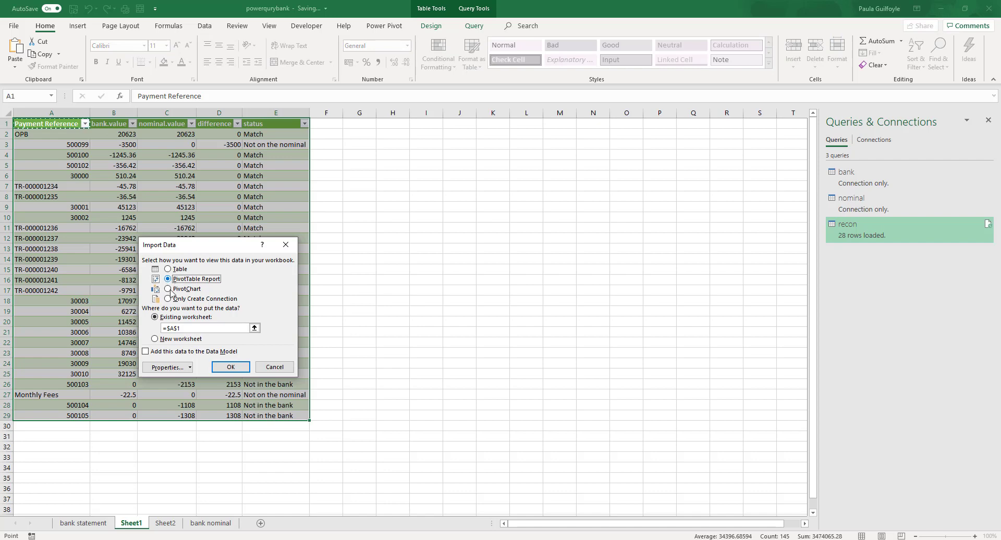
click(155, 339)
click(237, 367)
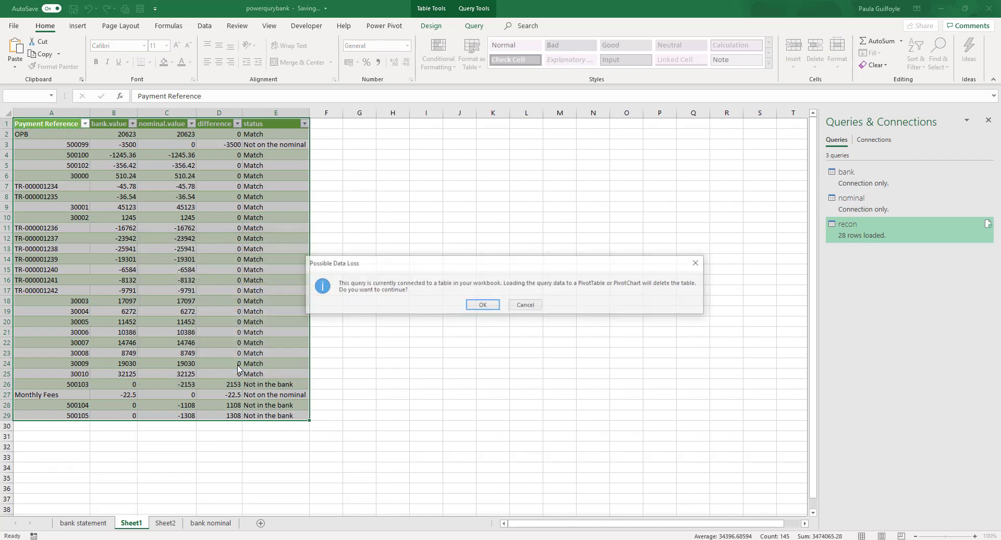
click(482, 307)
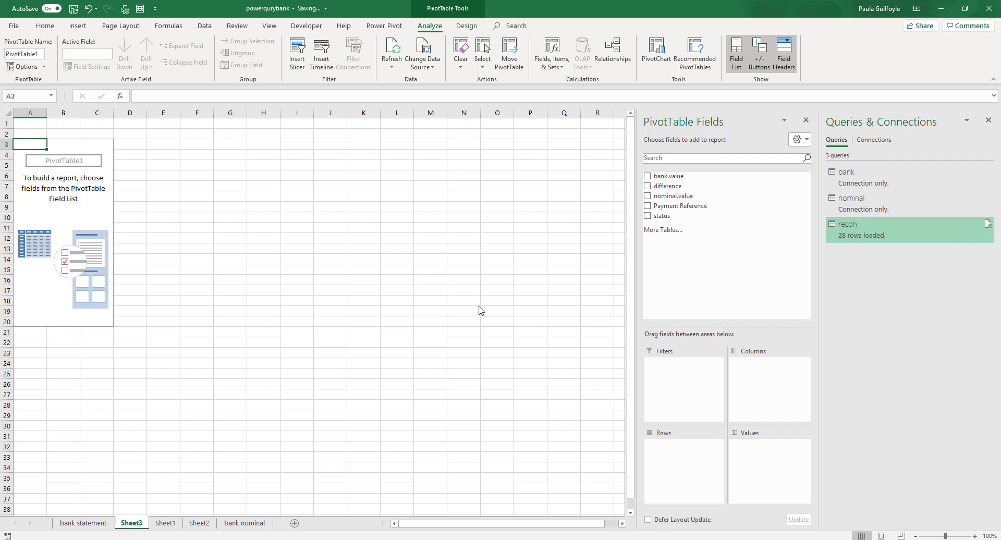
Build the pivot table with Payment Reference as rows and bank.value, difference and nominal.value as summed values.
click(648, 206)
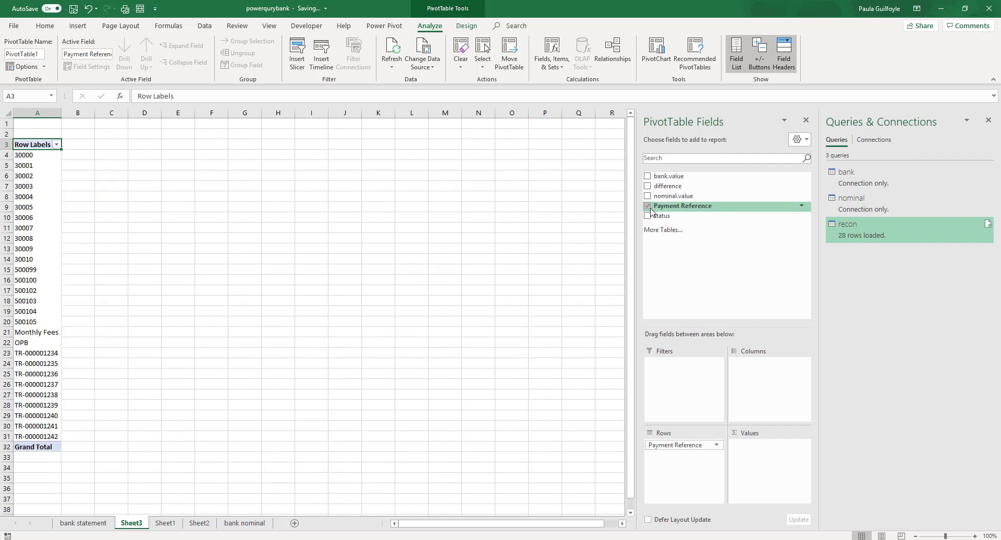
click(648, 176)
click(647, 188)
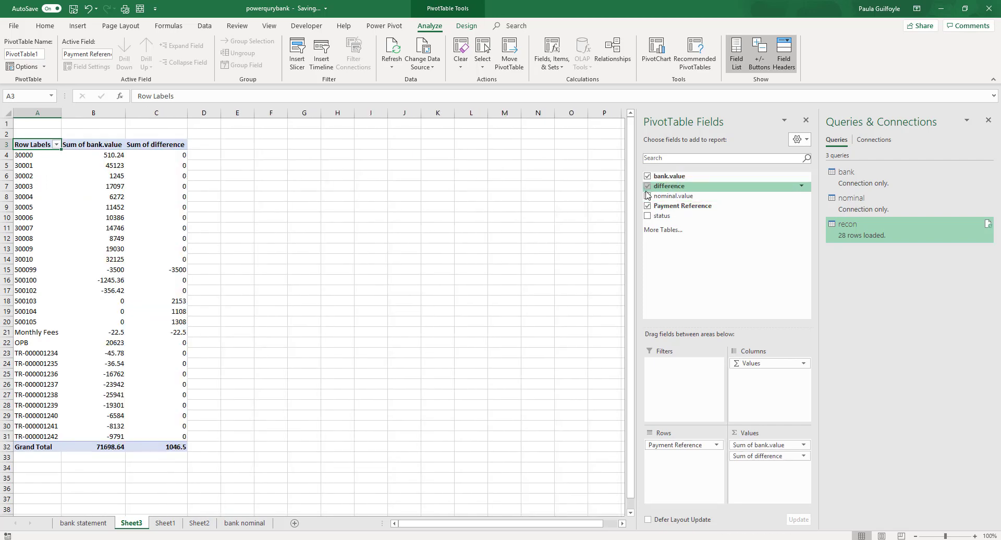
click(647, 197)
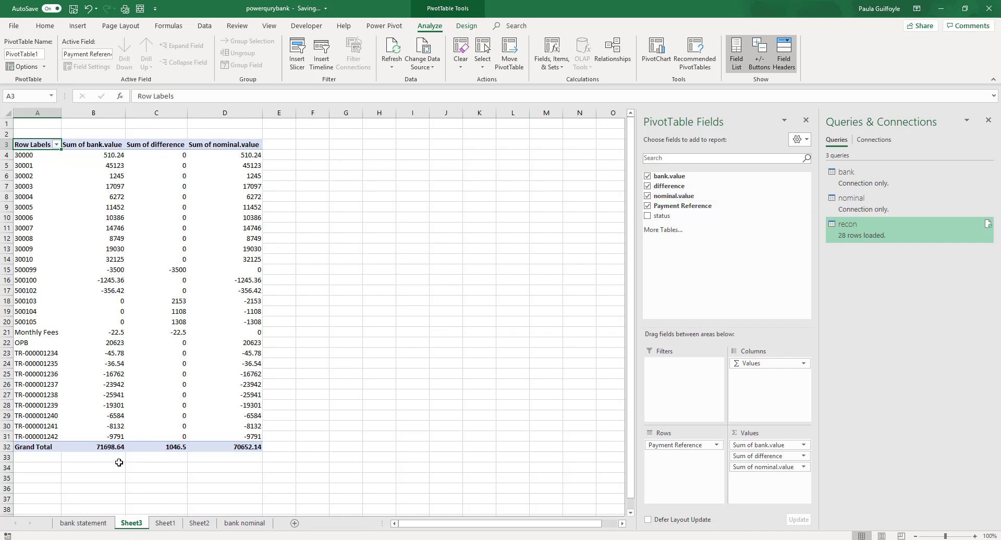
Compare the pivot table's bank.value grand total with the closing balance on the bank statement sheet.
mouse_move(109, 450)
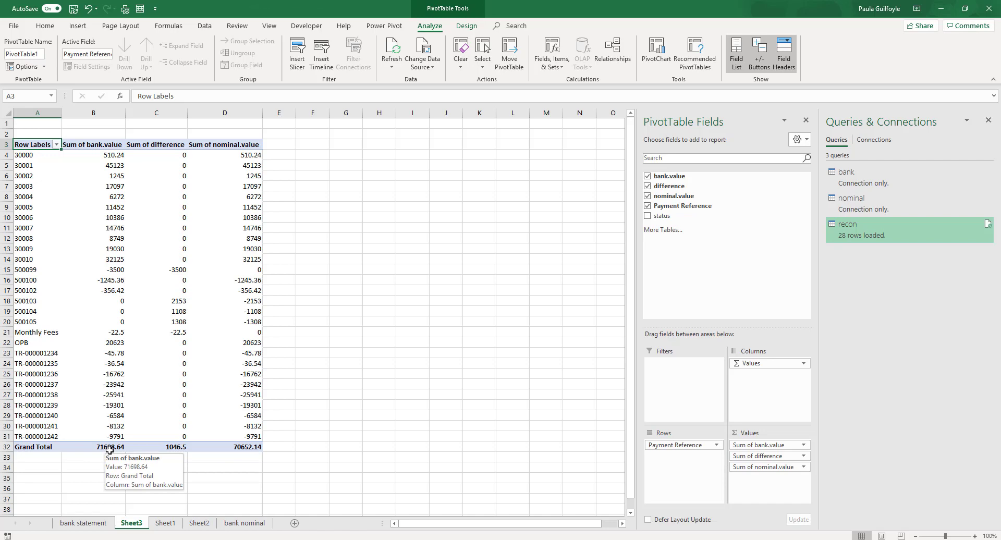
click(157, 447)
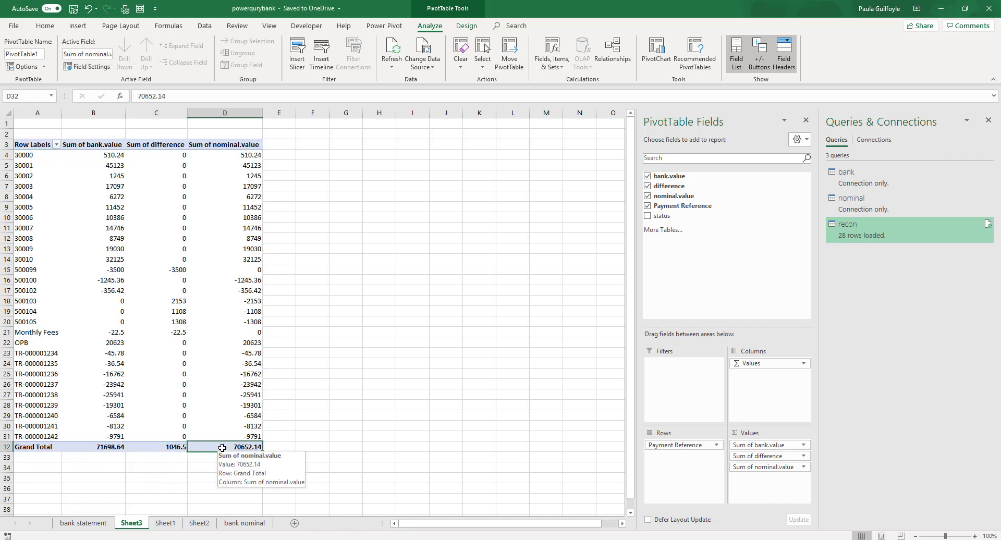
click(83, 529)
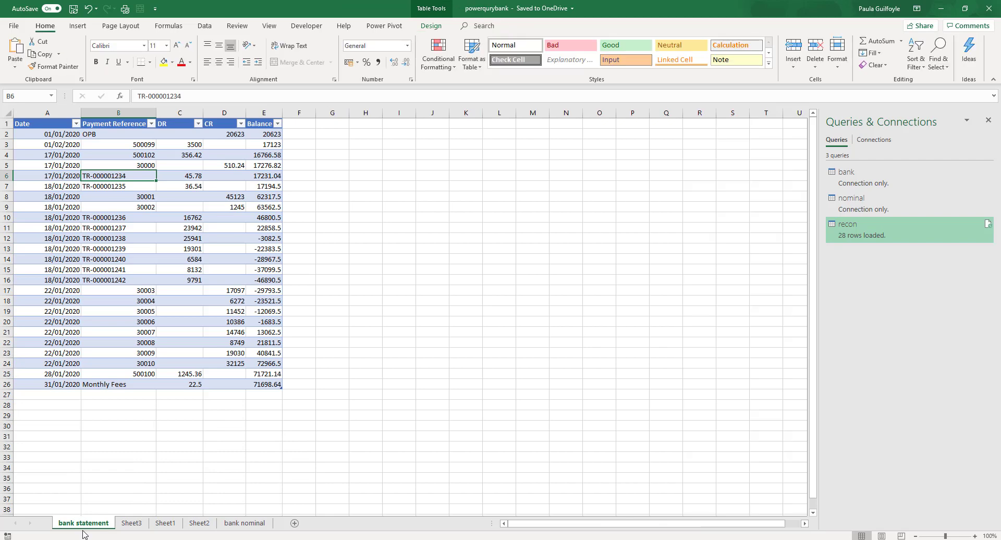
click(268, 386)
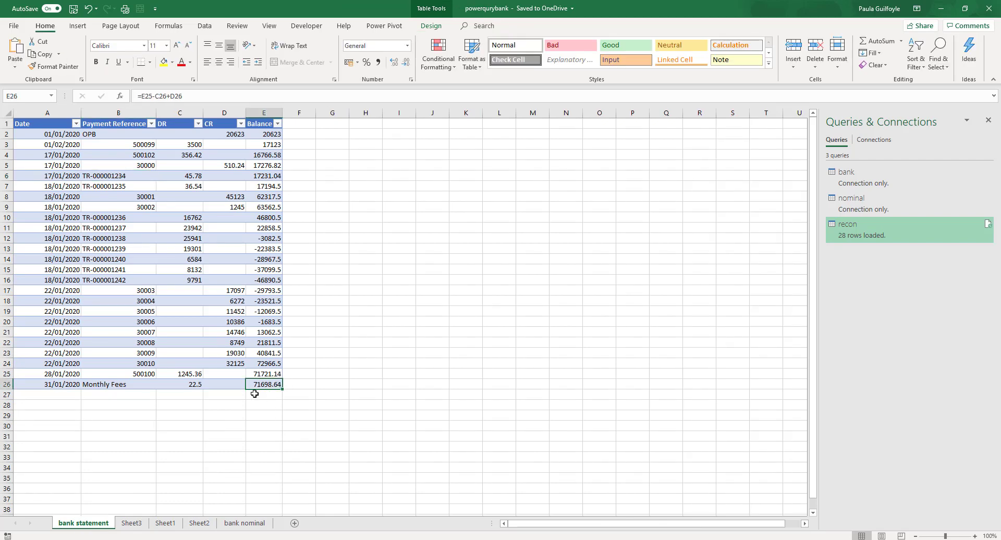
click(130, 524)
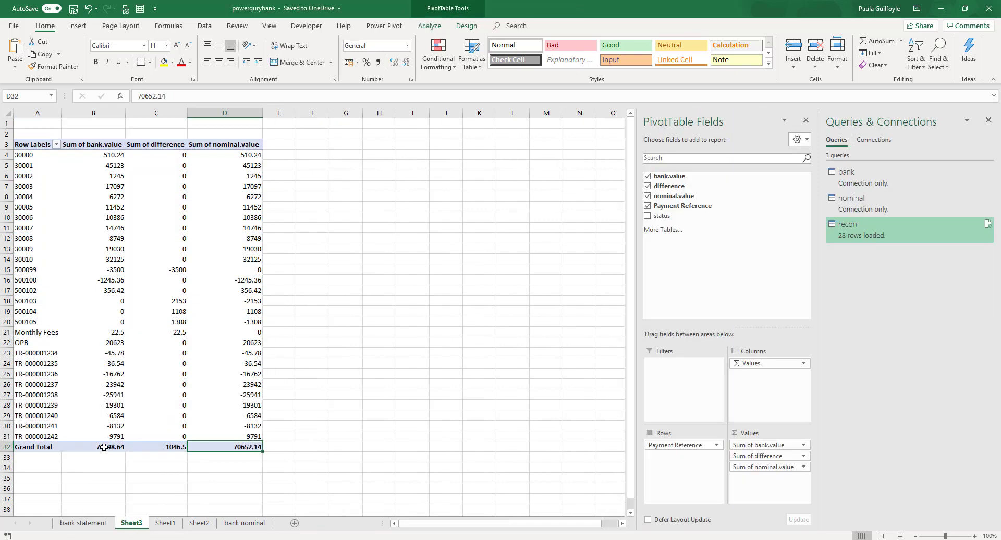
click(105, 447)
click(225, 447)
On the bank nominal sheet, sum the Dr column in cell D31.
click(245, 523)
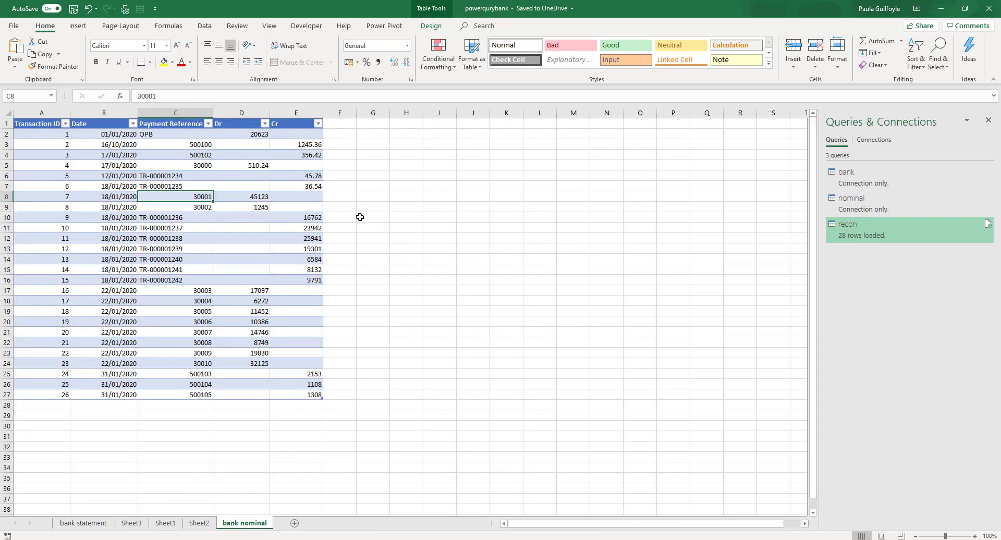
click(254, 437)
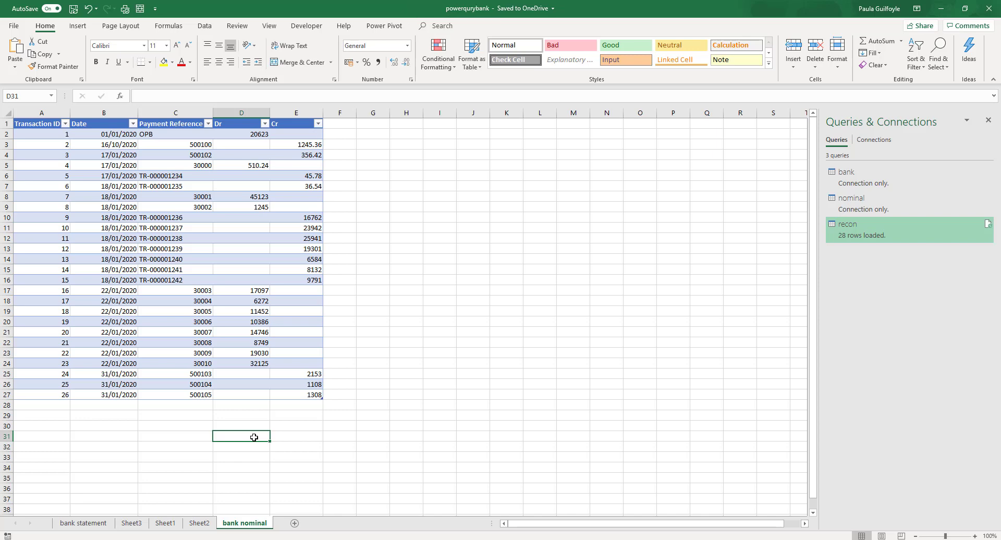
key(alt+equal)
drag(253, 423, 251, 129)
key(Return)
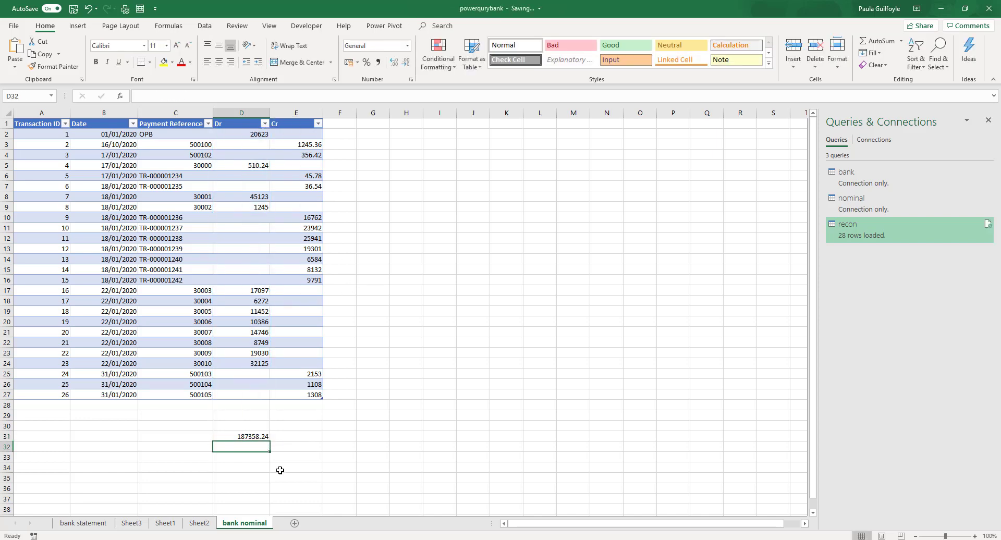
Sum the Cr column in cell E31 below the nominal table.
click(298, 429)
click(297, 436)
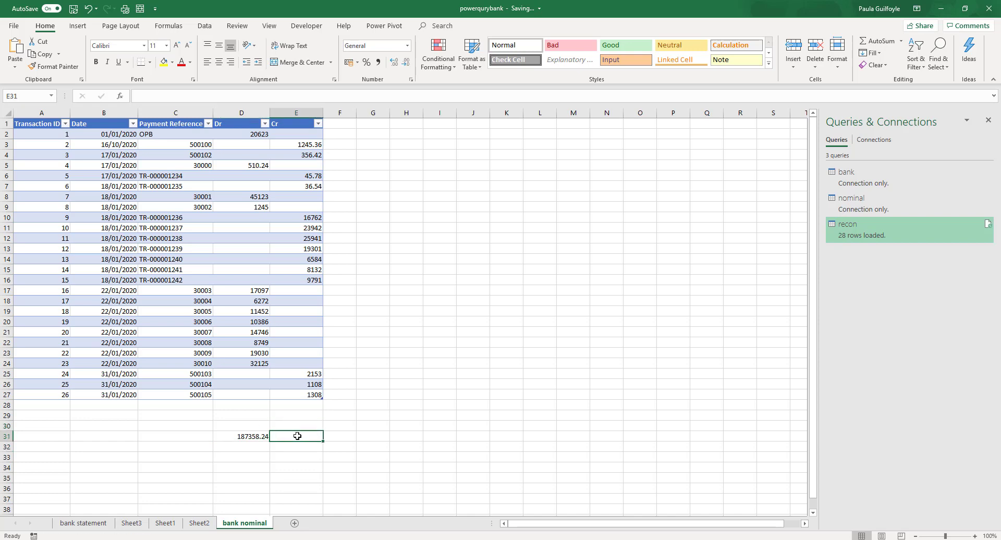
key(alt+equal)
drag(295, 421, 304, 127)
key(Return)
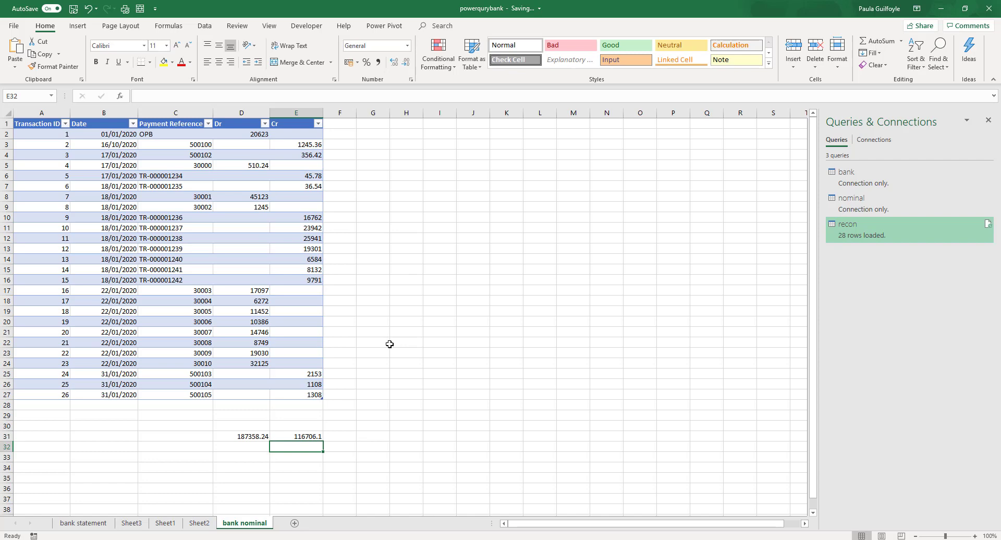
Calculate the nominal balance in cell F31 with the formula =D31-E31.
click(347, 437)
text(=)
click(244, 438)
text(-)
click(286, 434)
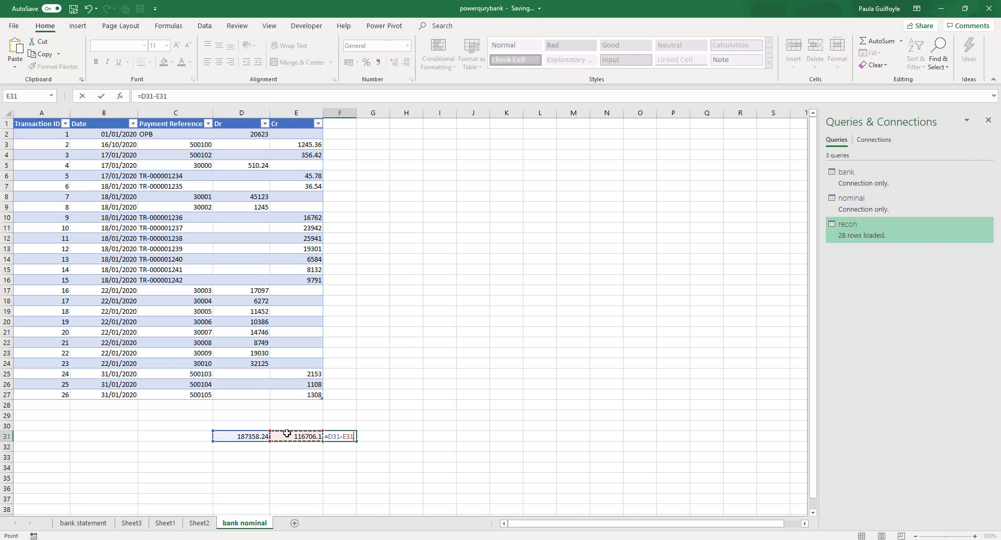
key(Return)
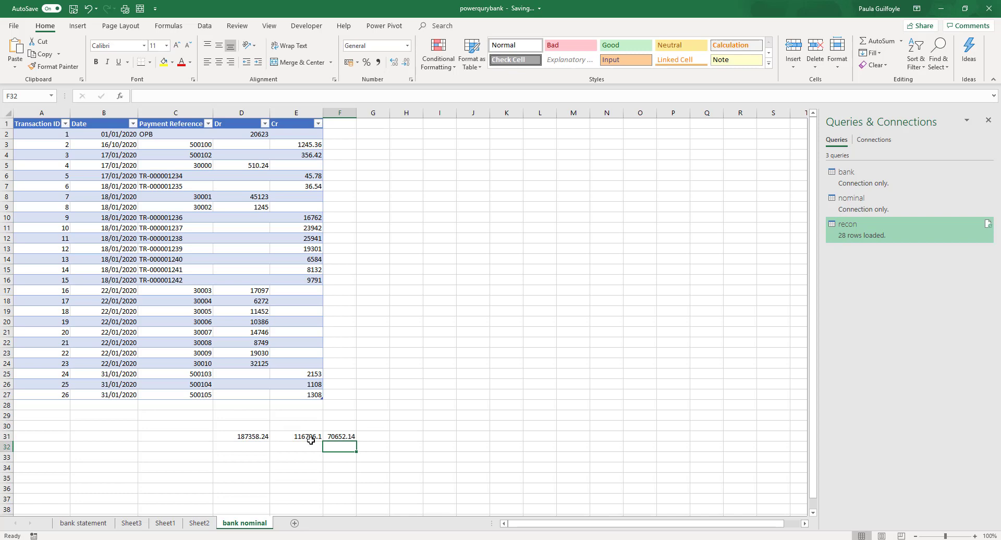
Check the calculated nominal balance against the nominal.value grand total in the pivot table on Sheet3.
click(199, 524)
click(167, 524)
click(133, 524)
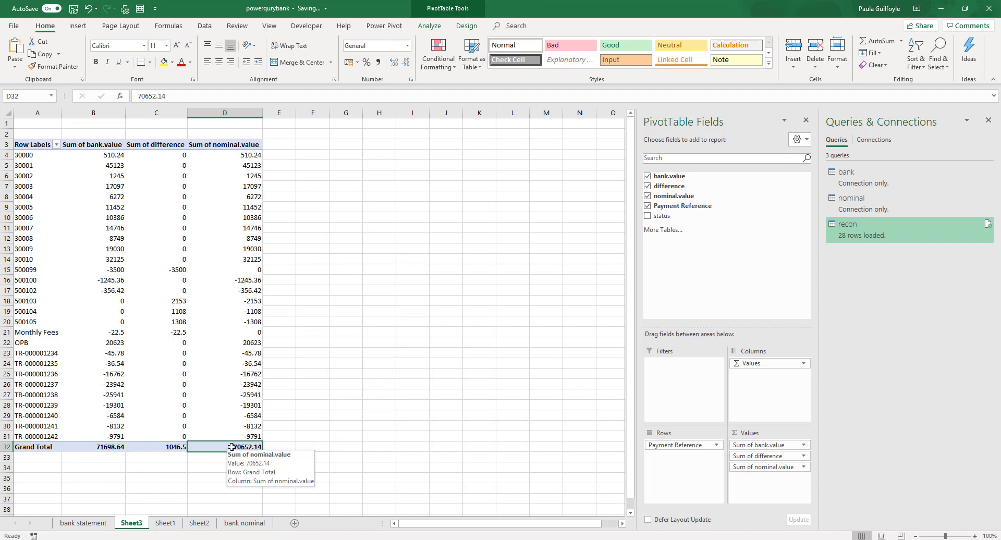
click(178, 217)
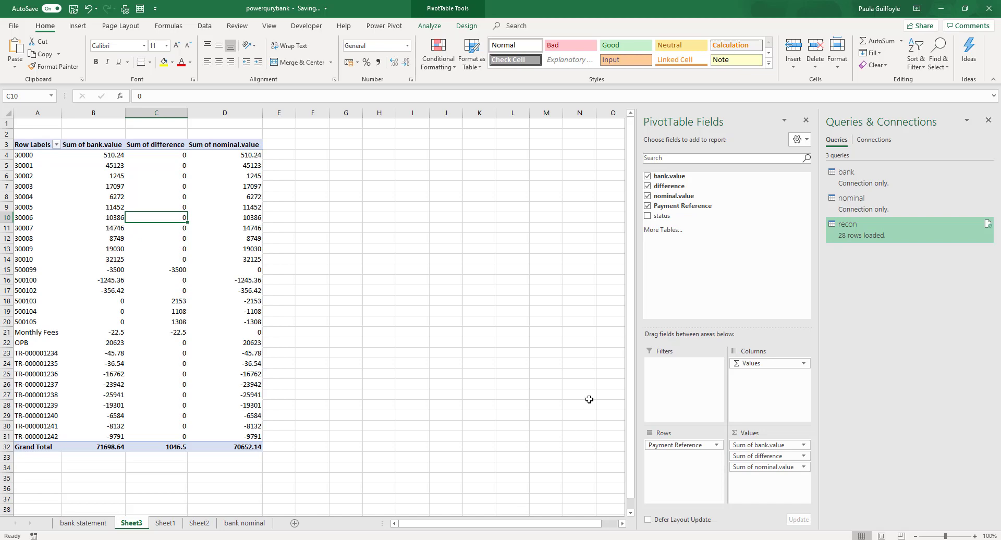
Group the pivot table rows by status with Payment Reference nested beneath, and expand the "Not on the nominal" group.
click(647, 206)
click(643, 217)
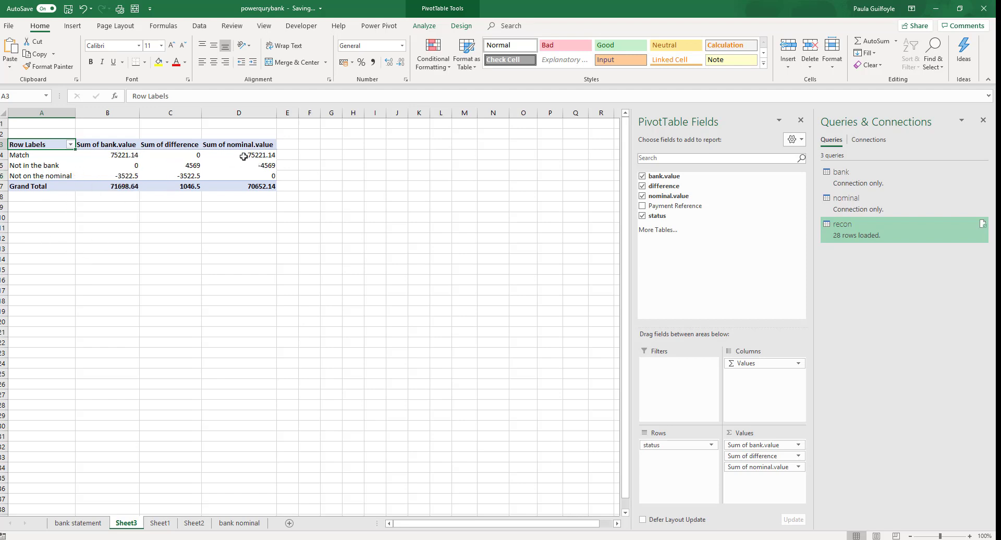
mouse_move(243, 156)
click(642, 206)
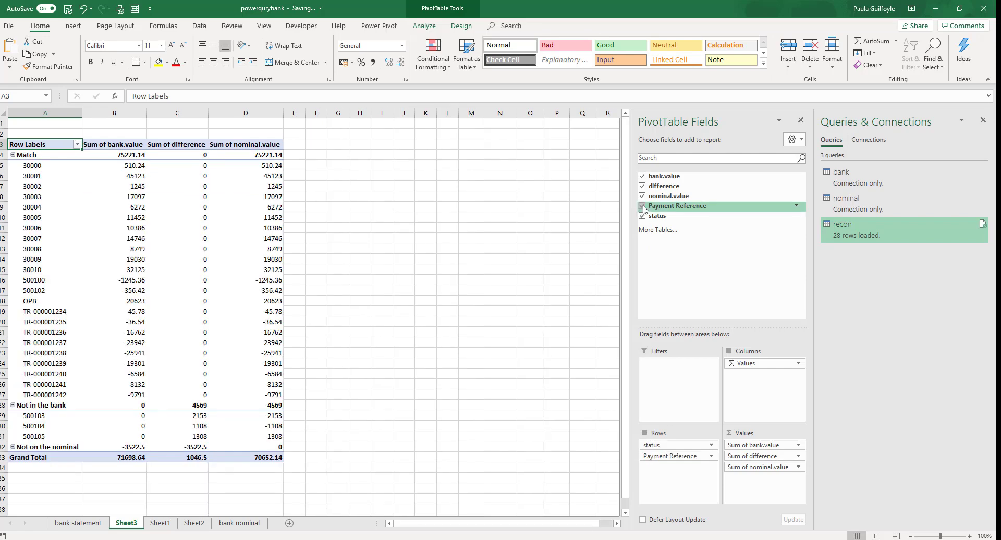
click(13, 448)
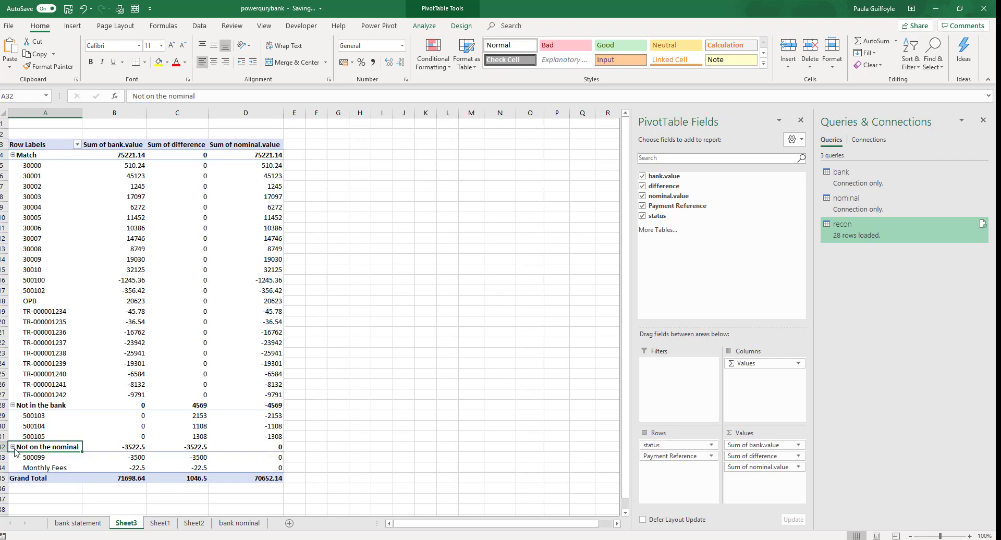
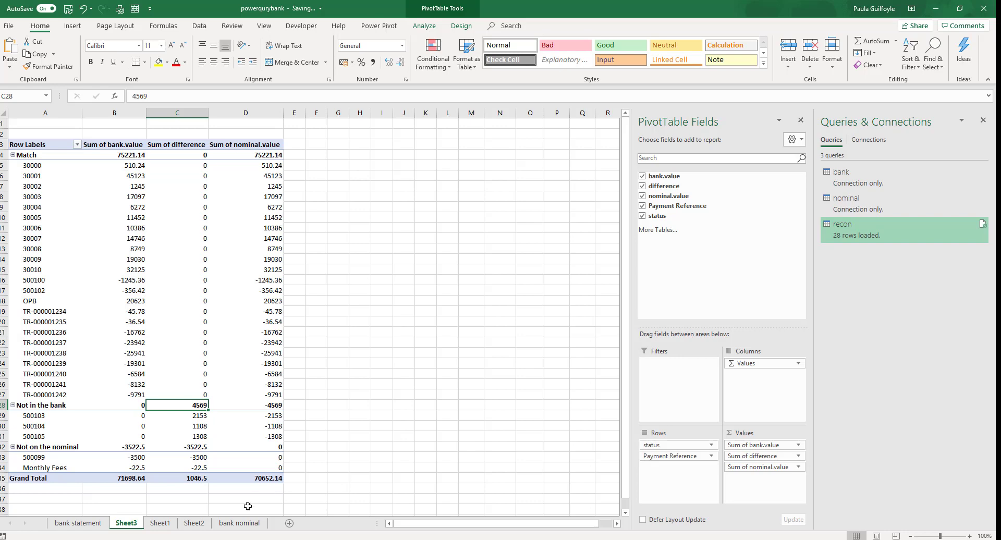
Review the nominal balance in F31 on the bank nominal sheet and the "Not on the nominal" items in the pivot table.
click(225, 523)
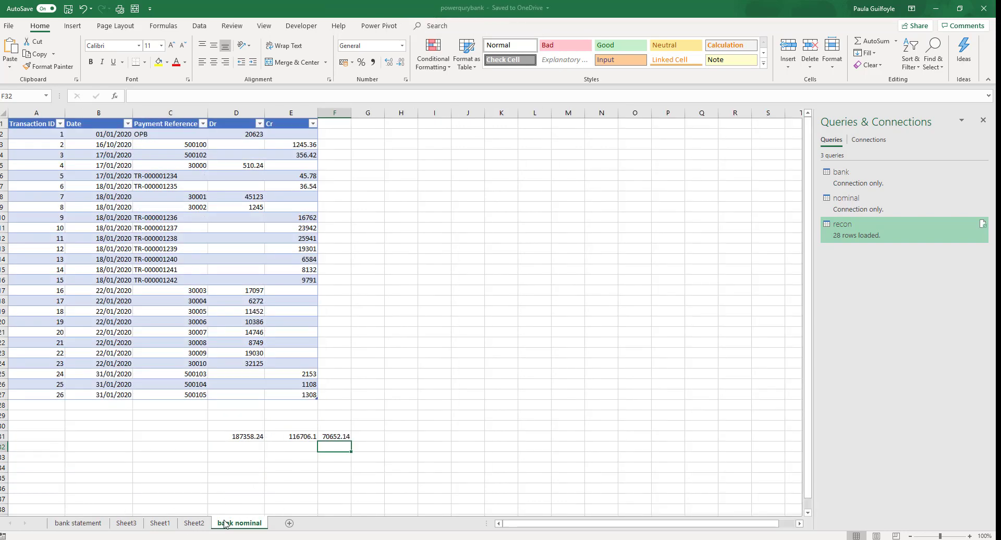
click(334, 436)
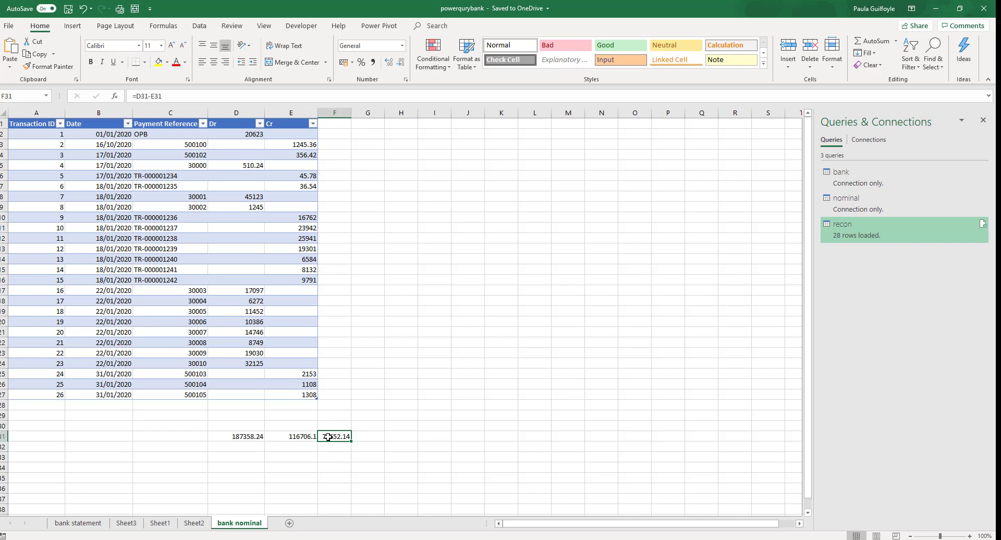
click(127, 524)
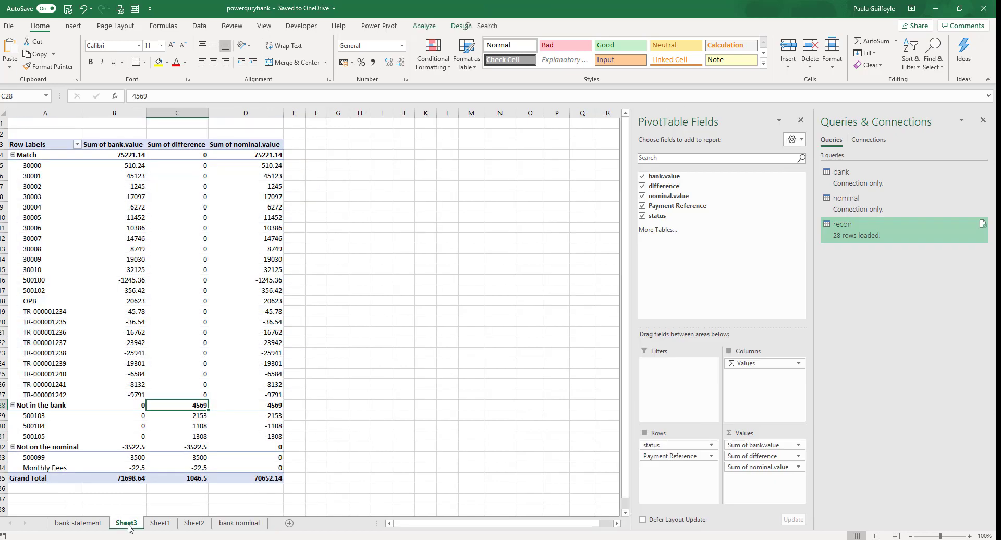
click(96, 447)
click(175, 447)
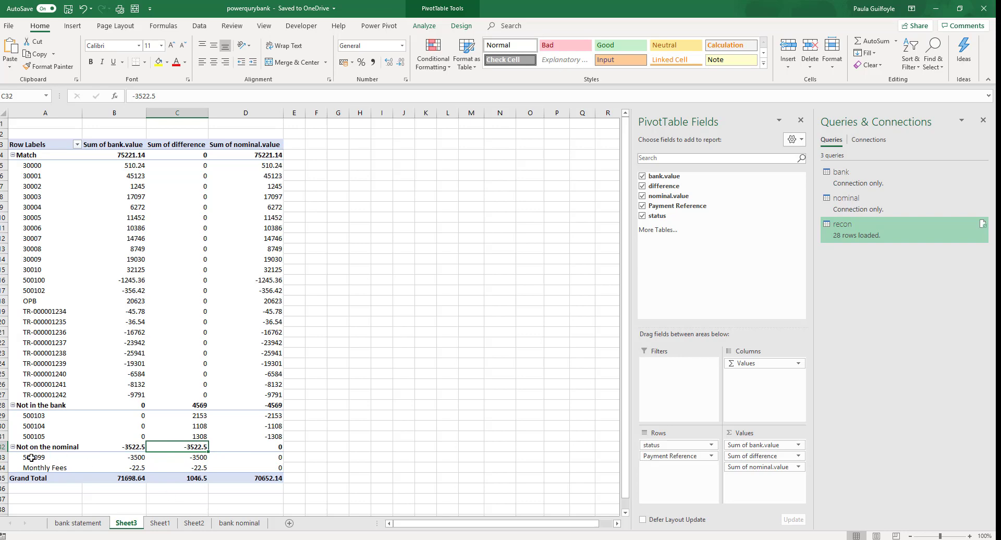
drag(30, 458, 31, 468)
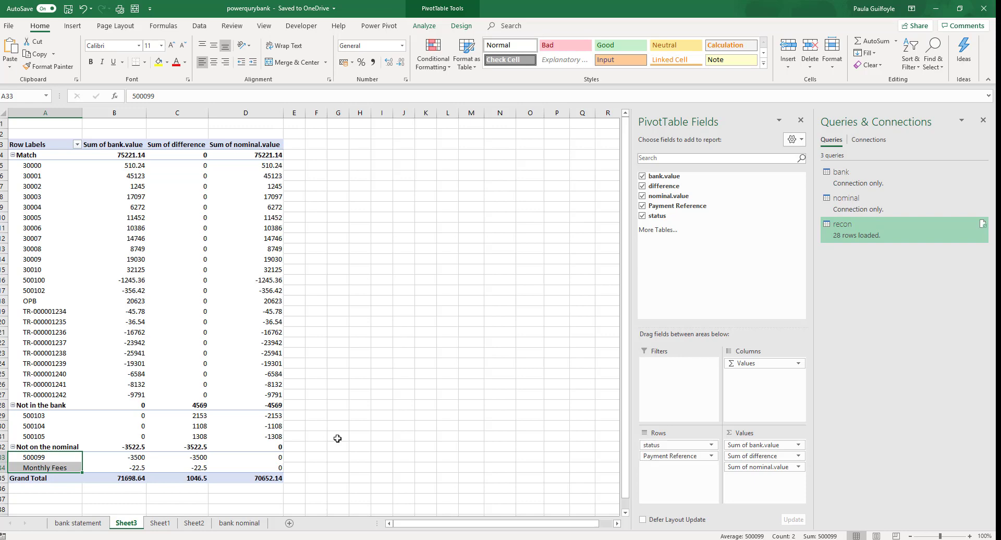
Label cell I4 "Closing bank" and link L4 to the final balance in E26 of the bank statement sheet.
click(383, 155)
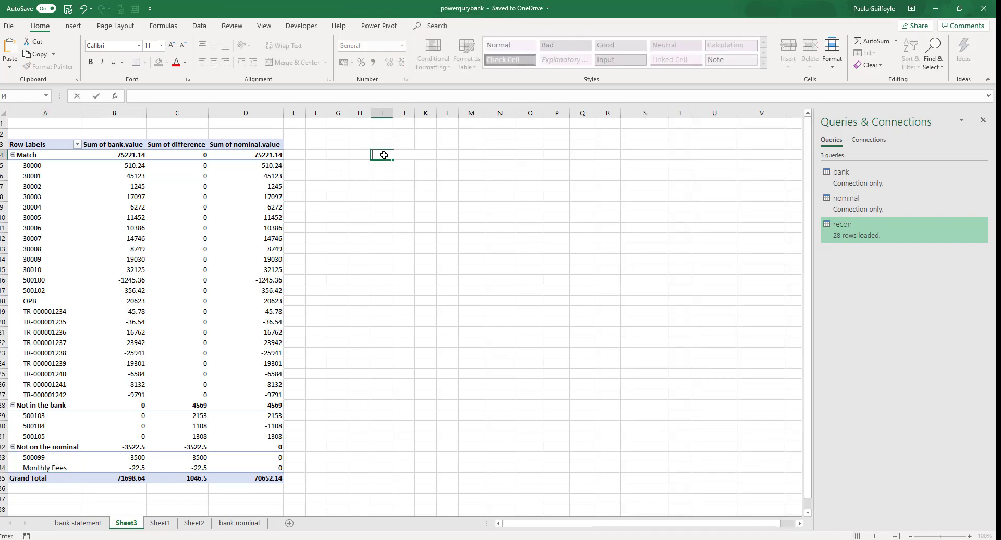
text(Co)
key(BackSpace)
text(losing bank)
key(Right)
key(Right)
key(Right)
text(=)
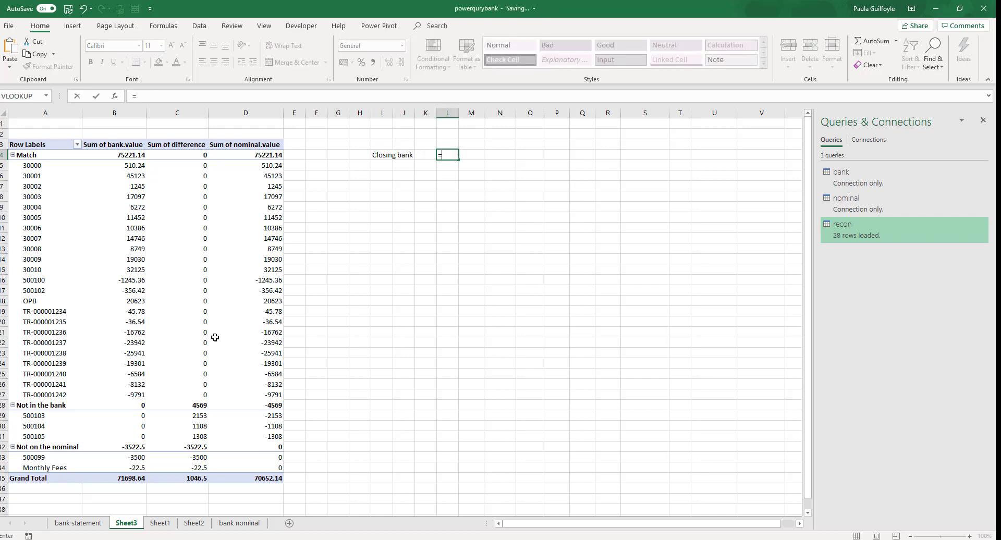
click(87, 524)
click(263, 385)
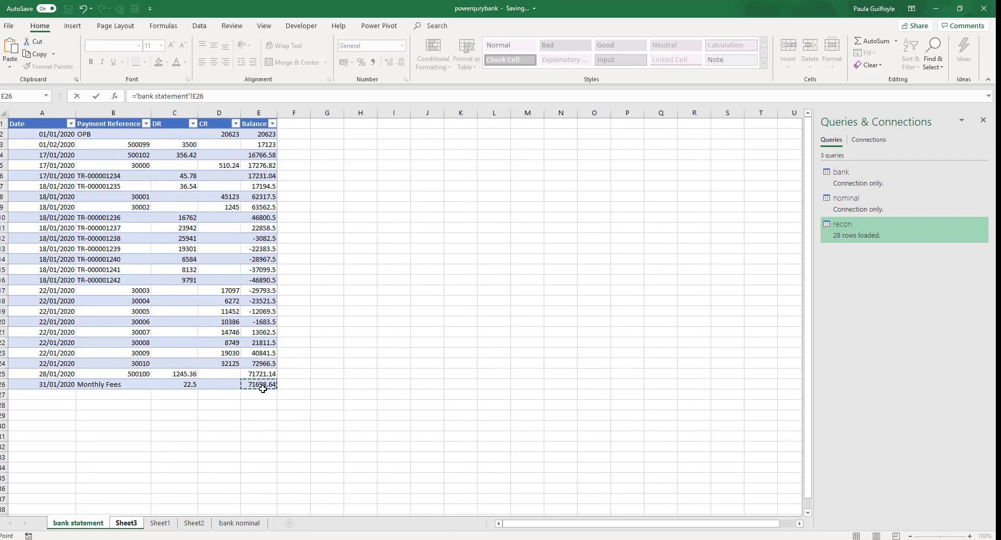
key(Return)
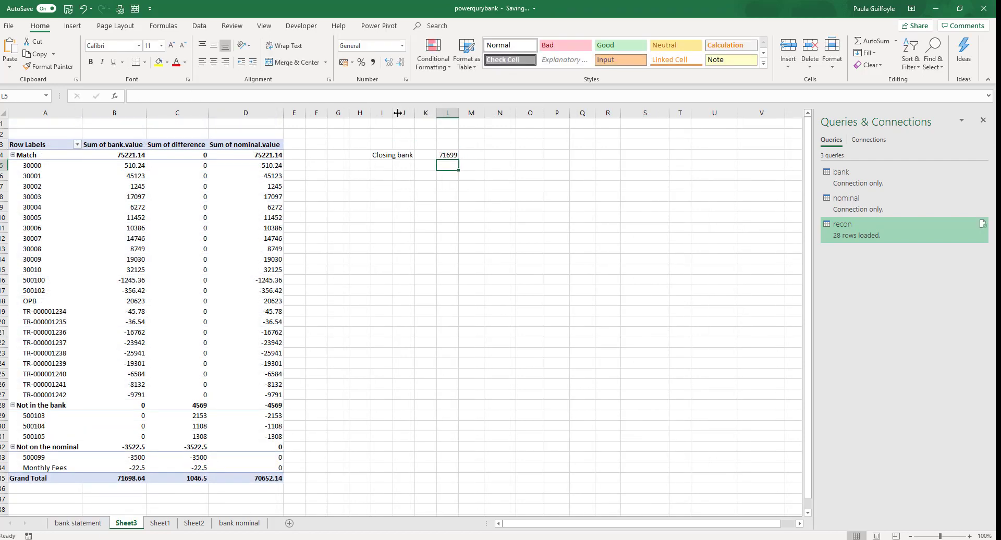
Widen column I, label I5 "outstanding chq", and link L5 to the "Not in the bank" difference with =C28.
drag(390, 114, 413, 114)
click(388, 167)
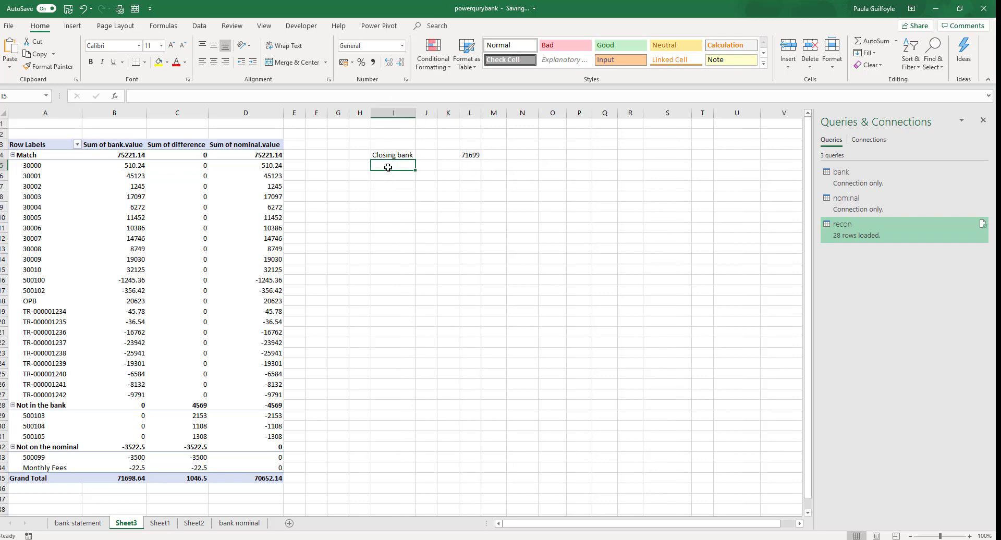
text(outstandi)
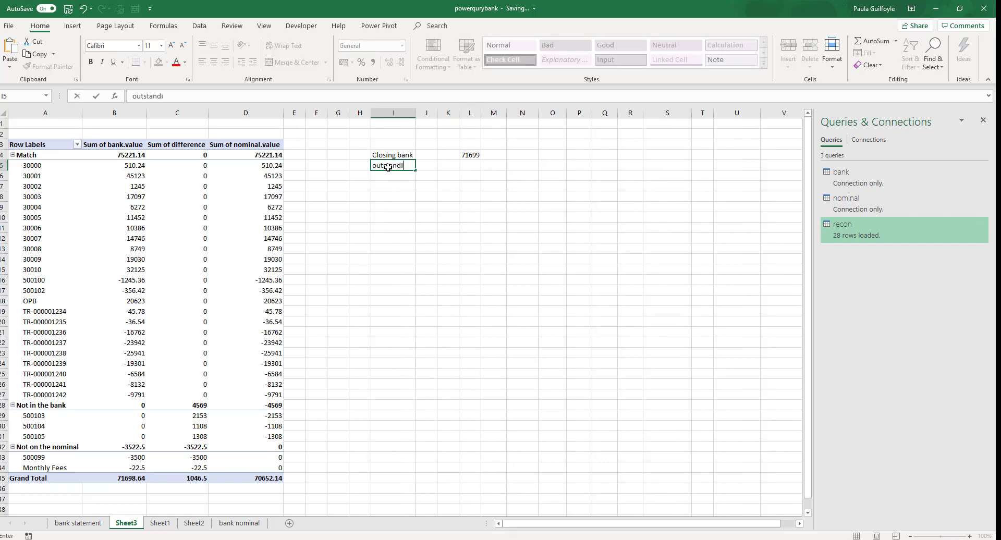
text(ng chq)
key(Right)
key(Right)
key(Right)
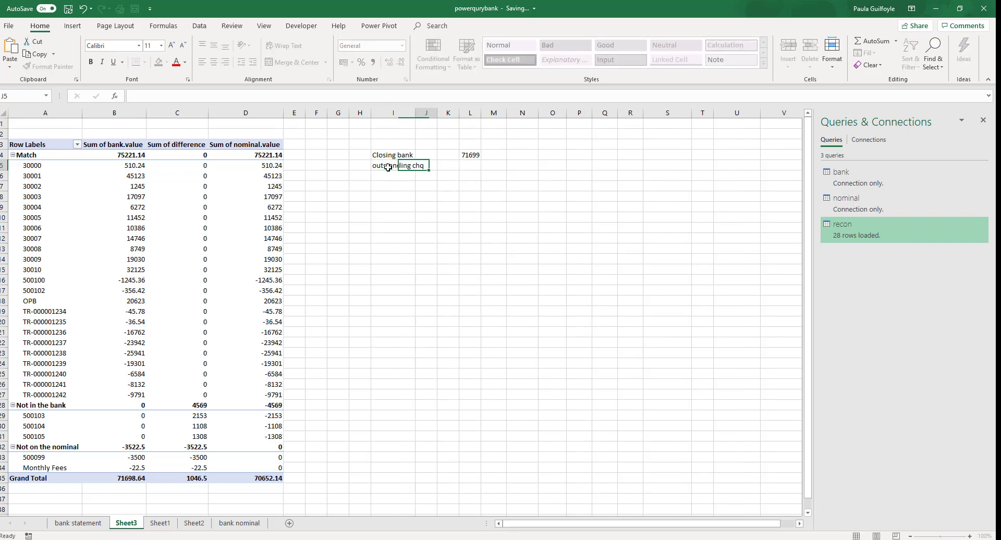
text(=)
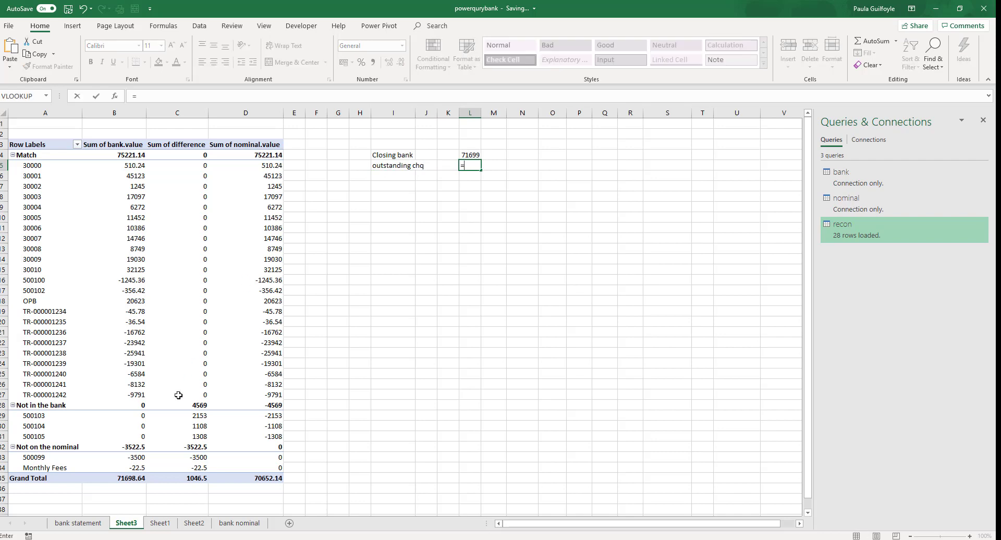
click(177, 405)
text(##)
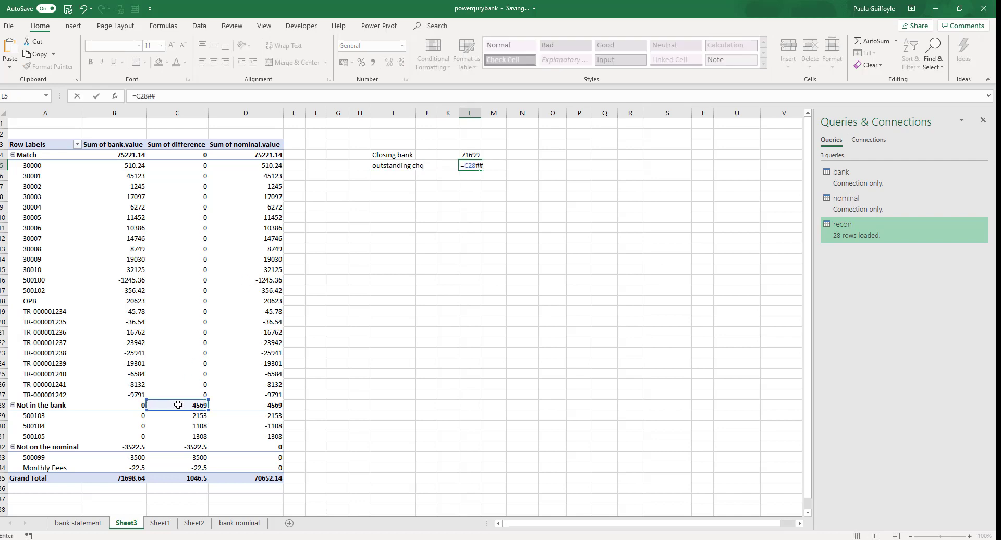
key(BackSpace)
key(BackSpace)
key(BackSpace)
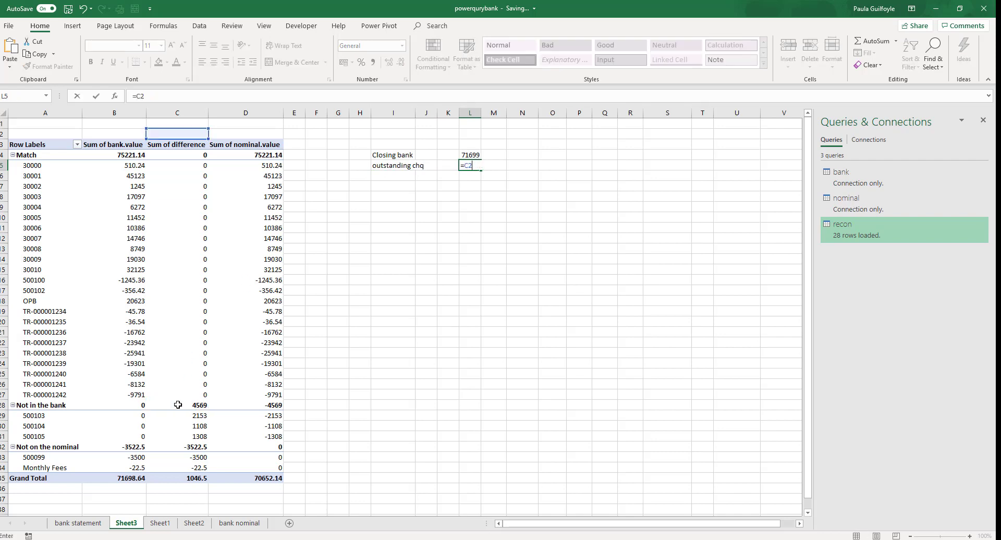
text(8)
key(Return)
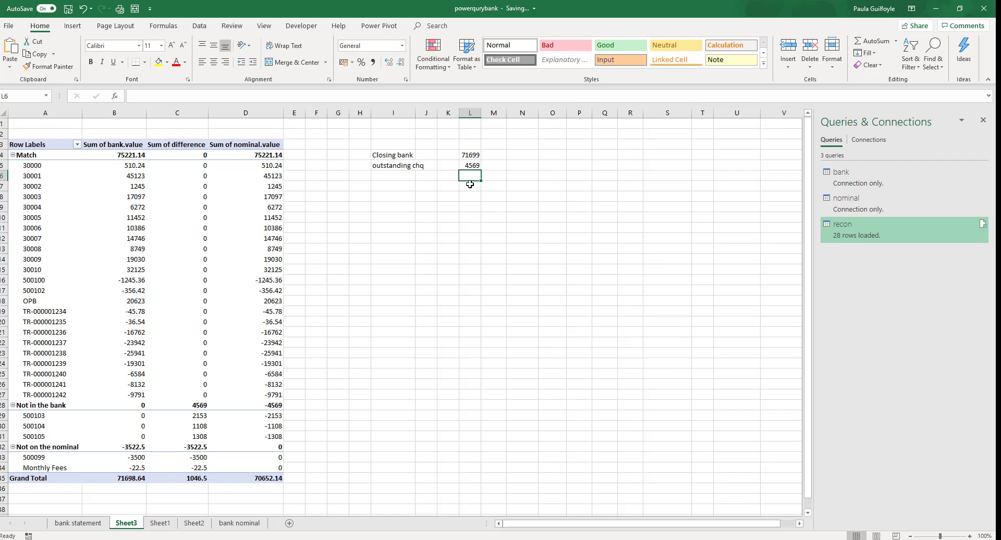
Calculate the adjusted bank balance in L6 with the formula =L4-L5.
text(=)
click(470, 155)
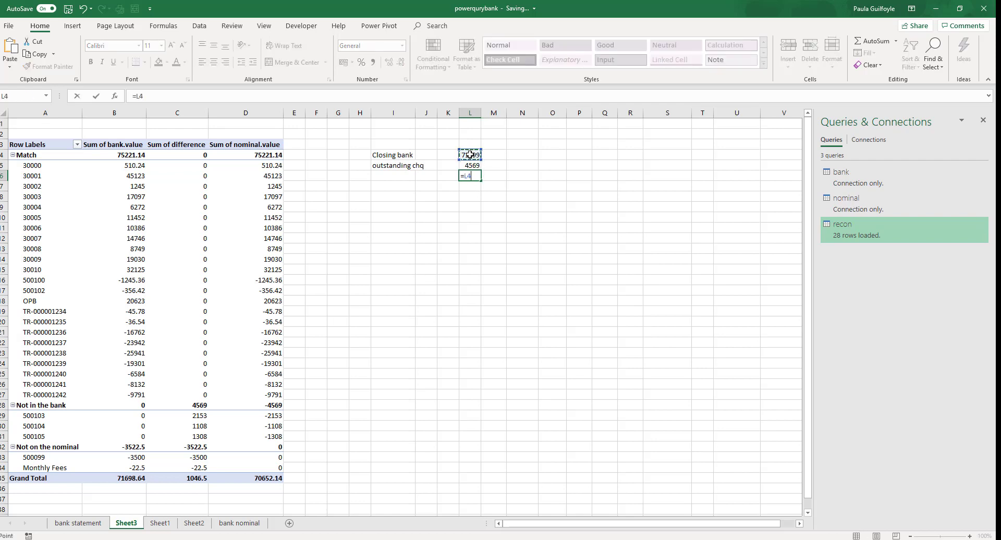
text(-)
click(467, 165)
key(Return)
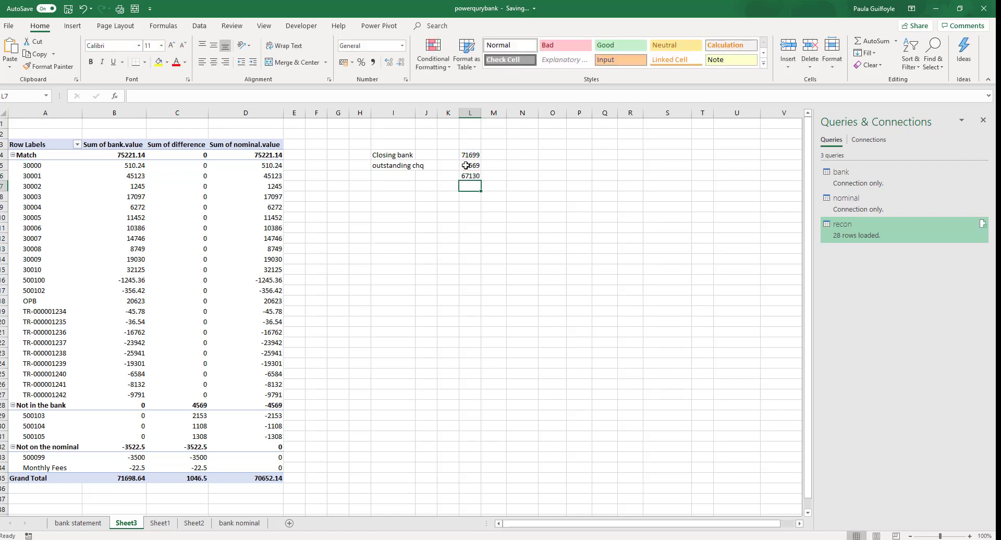
Label cell I9 "Nominal" and link L9 to the nominal balance in F31 of the bank nominal sheet.
click(384, 207)
text(N)
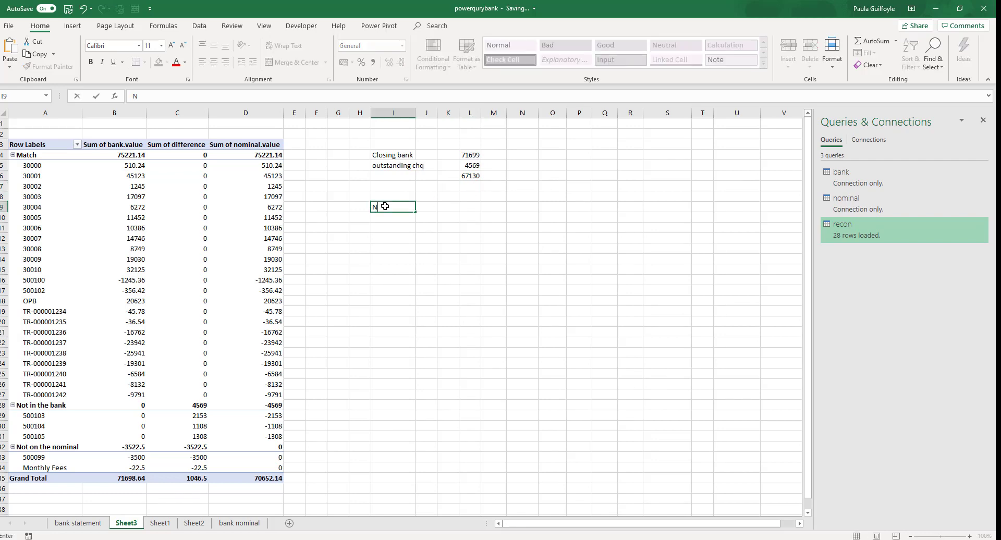
text(ominal)
key(Tab)
key(Tab)
key(Tab)
text(=)
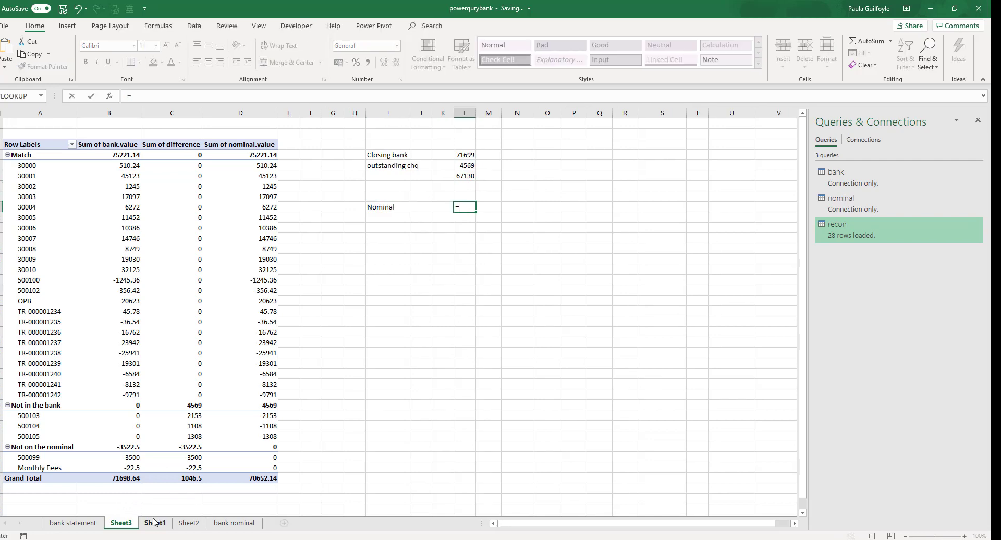
click(225, 524)
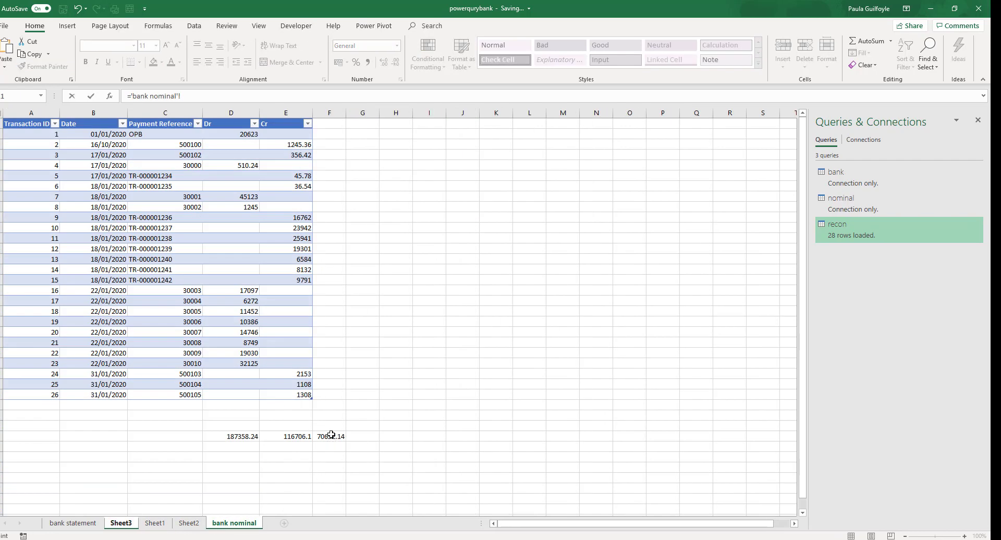
click(331, 436)
key(Return)
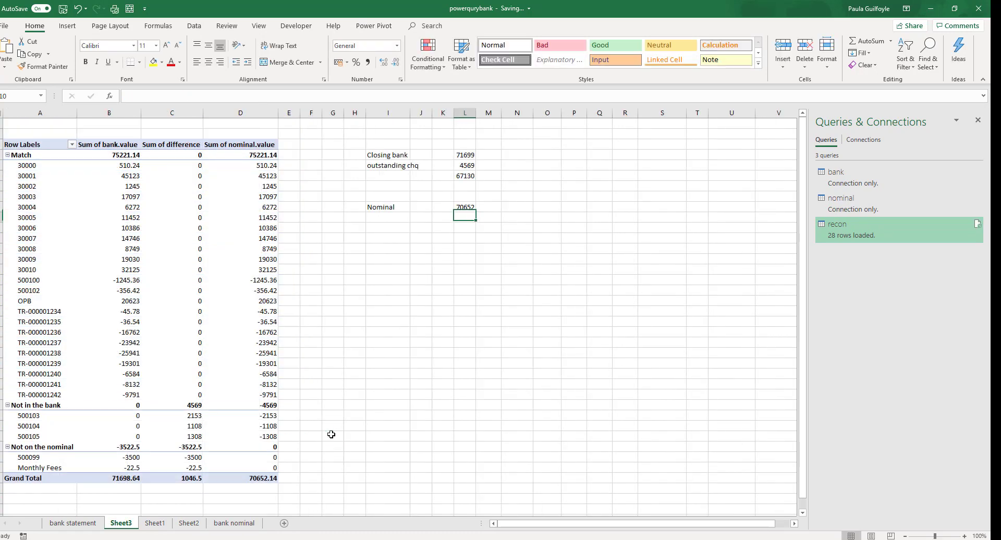
Label I10 "adju", link L10 to the "Not on the nominal" difference in C32, and sum the nominal figures in L11.
click(377, 220)
text(adj)
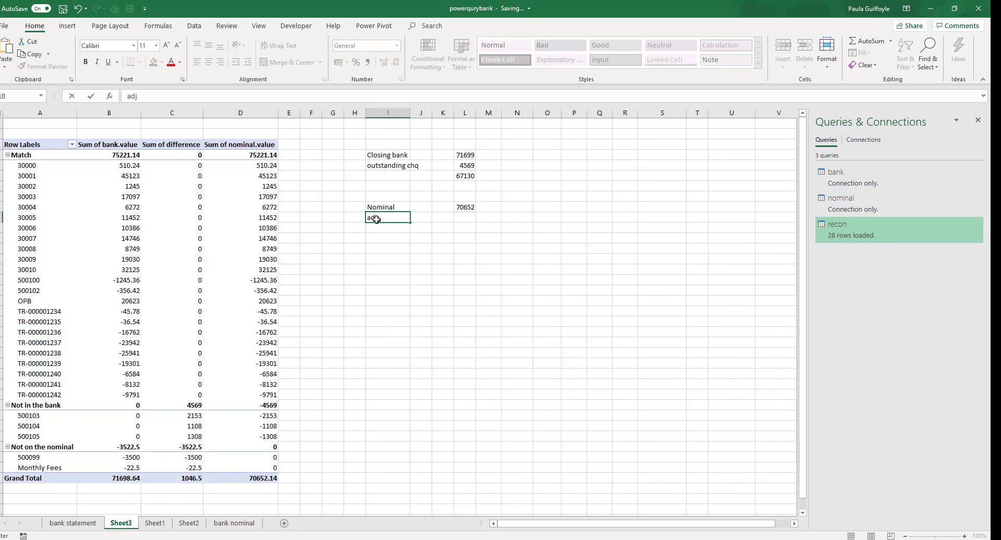
text(u)
key(Tab)
key(Tab)
key(Tab)
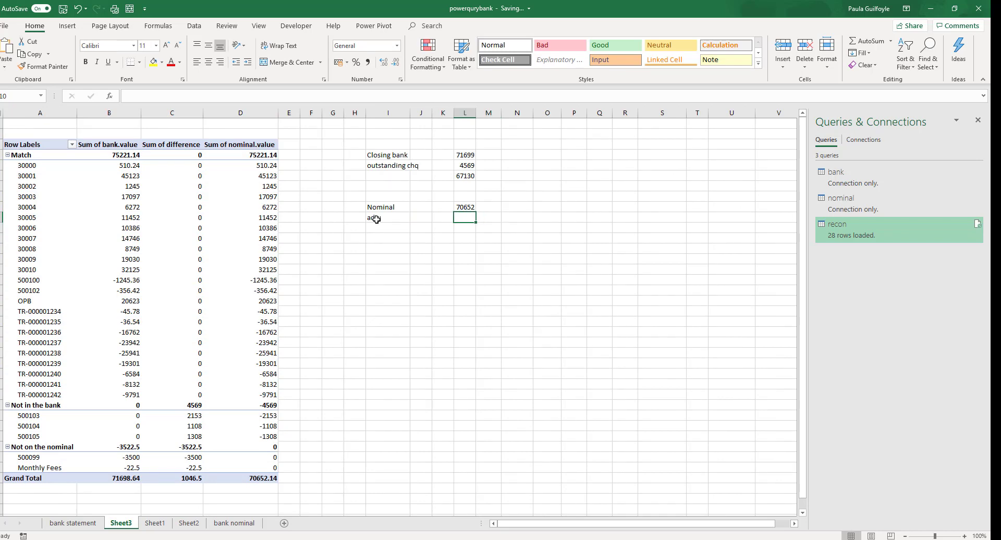
text(=)
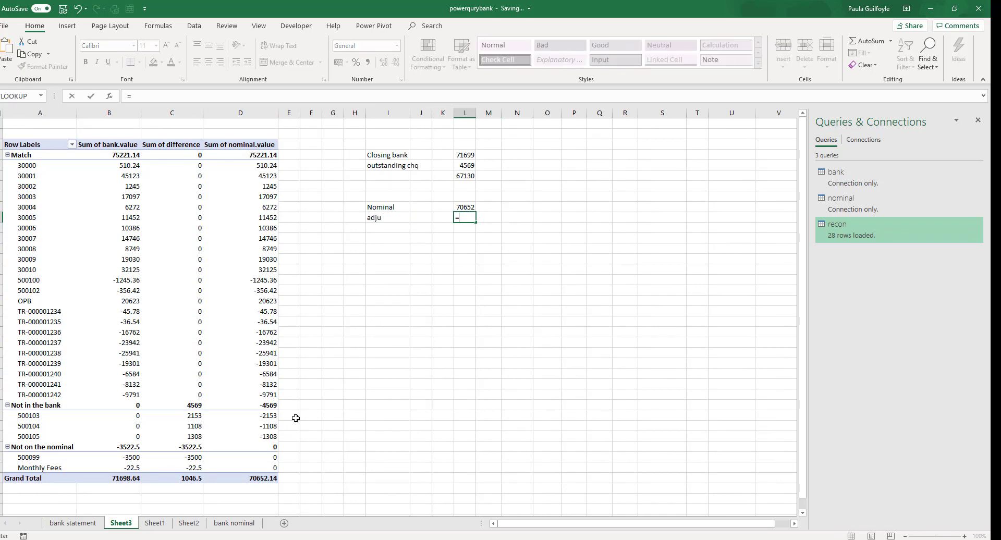
click(188, 446)
key(Return)
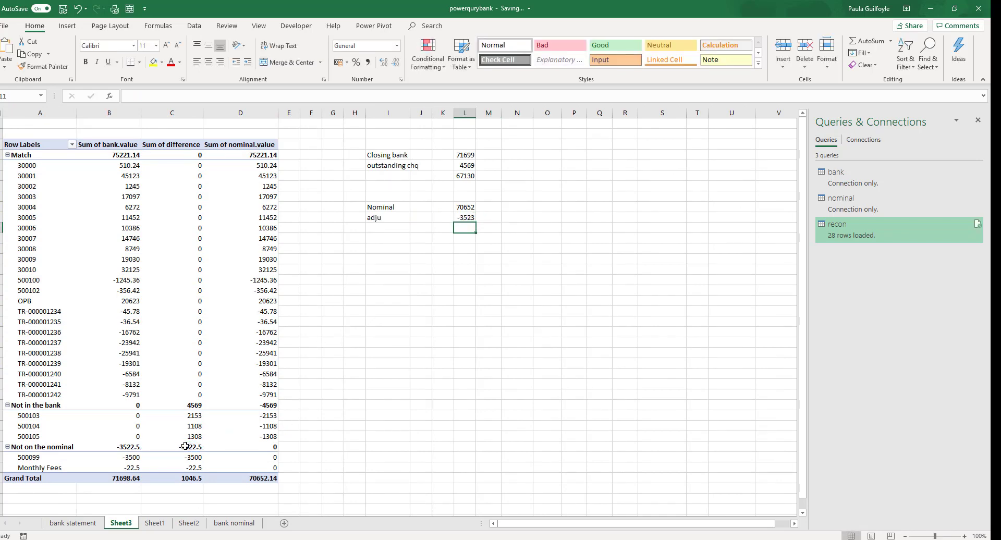
key(alt+equal)
key(Return)
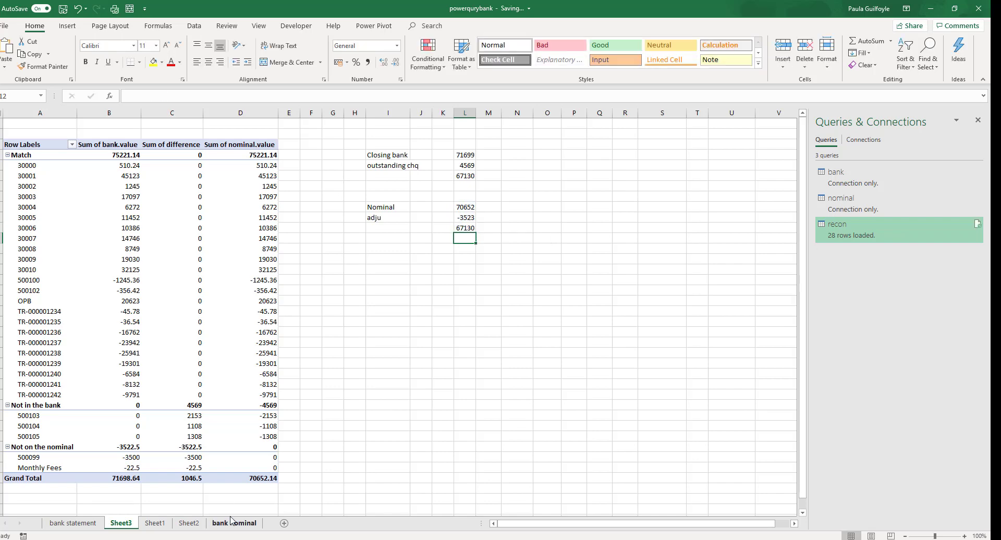
Label cell I14 "Diff" and calculate the difference between the two adjusted balances in L14 with =L6-L11.
click(382, 259)
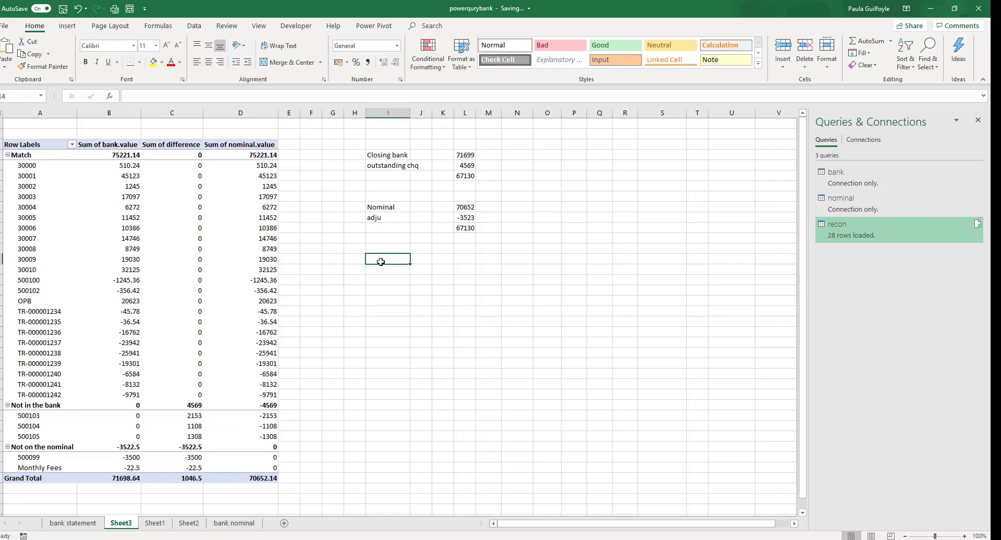
text(Diff)
key(Right)
key(Right)
key(Right)
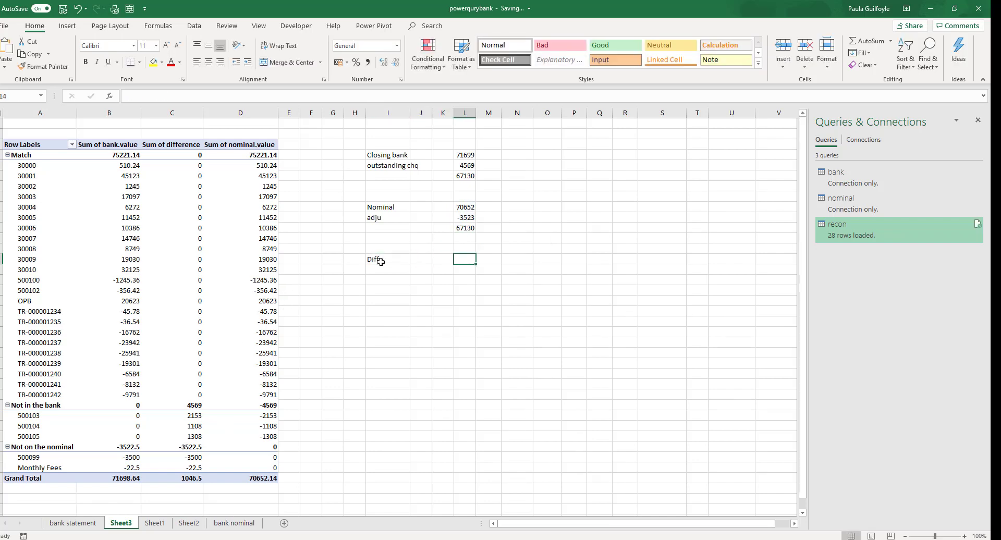
text(=)
click(461, 176)
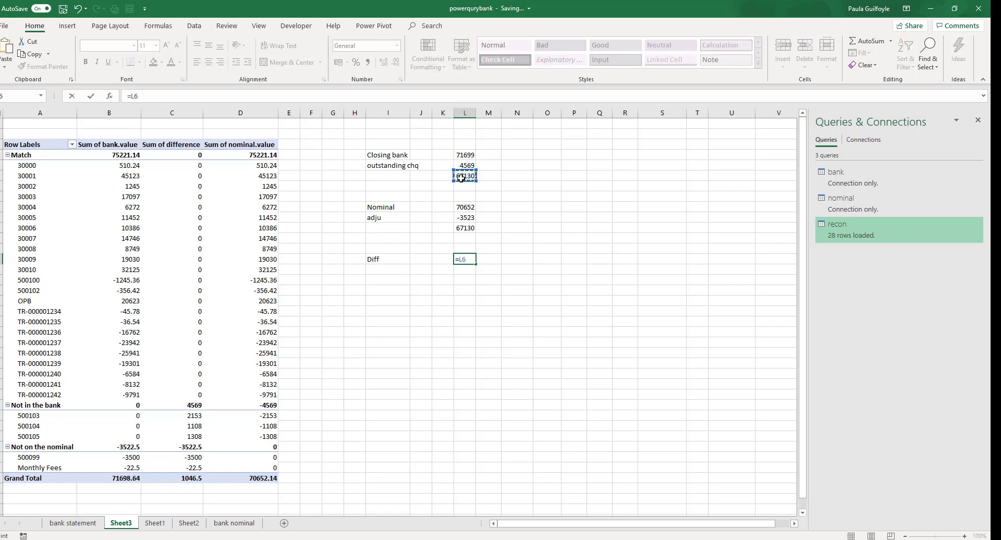
text(-)
click(459, 228)
key(Return)
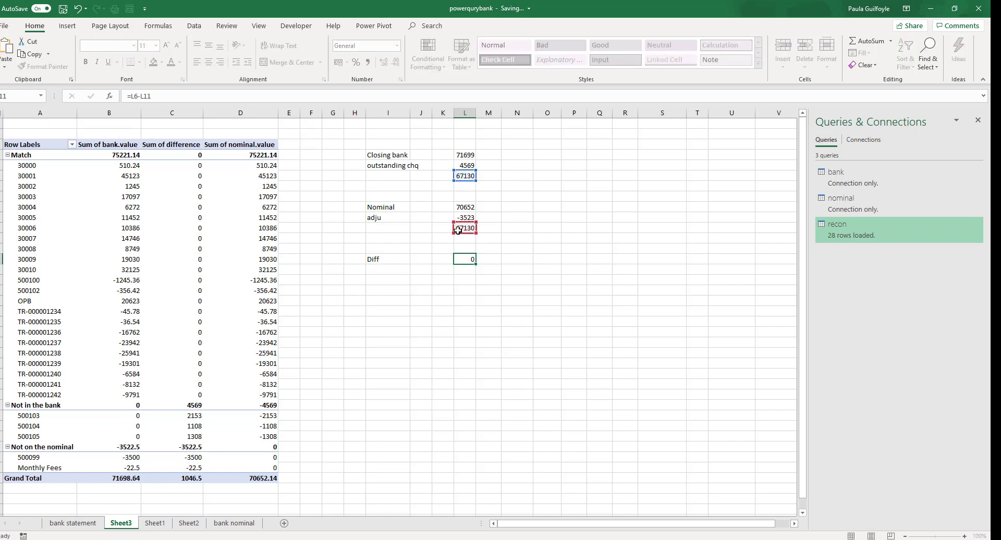
Collapse the Match, "Not in the bank" and "Not on the nominal" pivot table groups, and expand all three again.
click(7, 155)
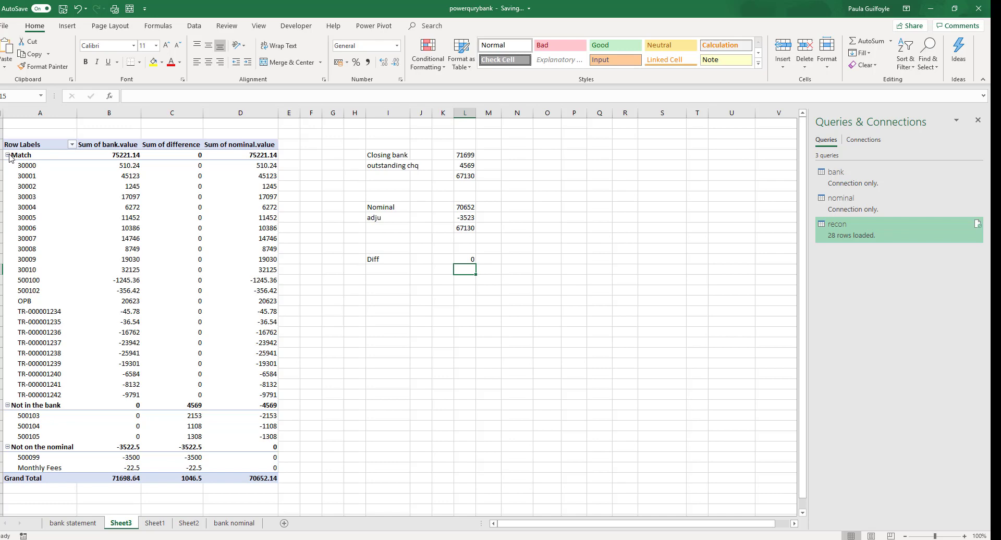
click(7, 166)
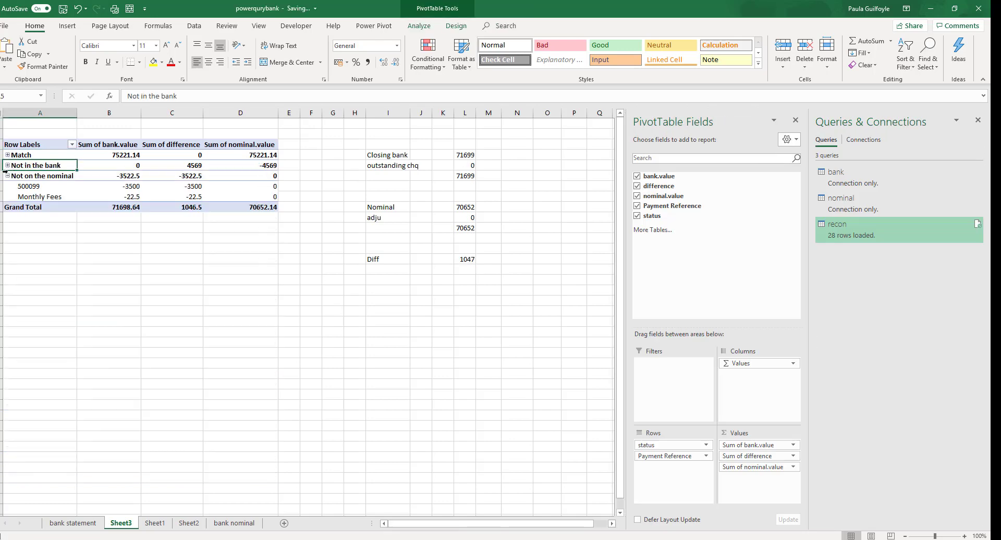
click(8, 176)
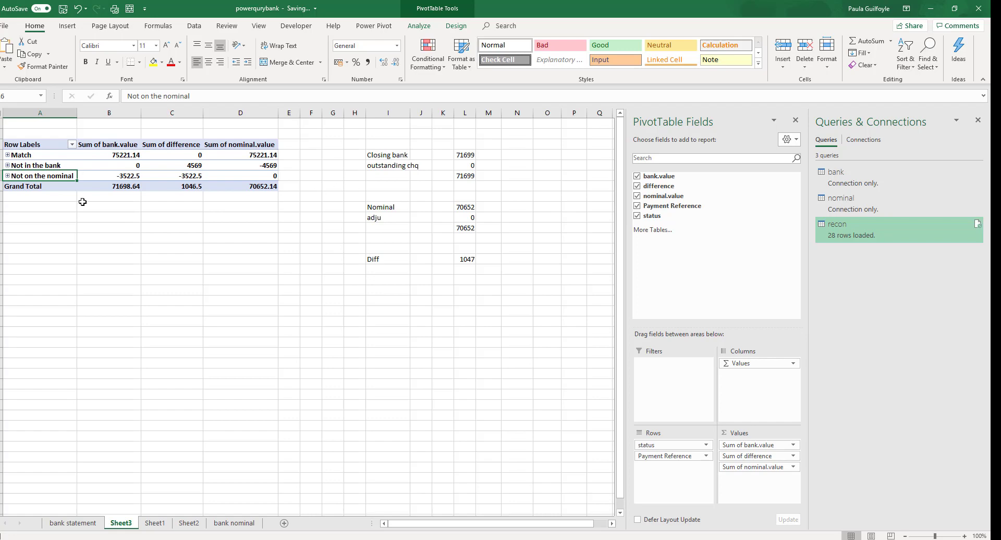
click(7, 155)
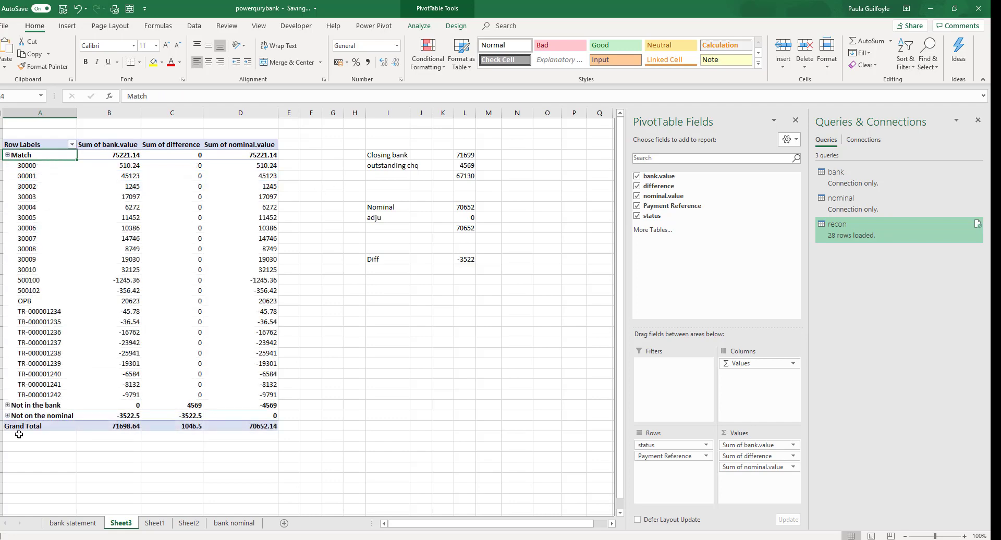
click(7, 405)
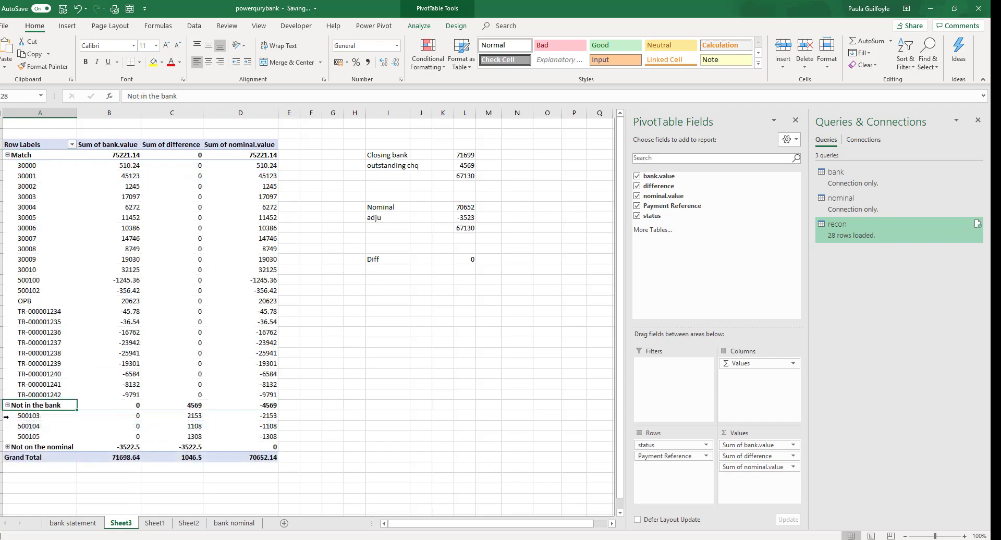
click(8, 447)
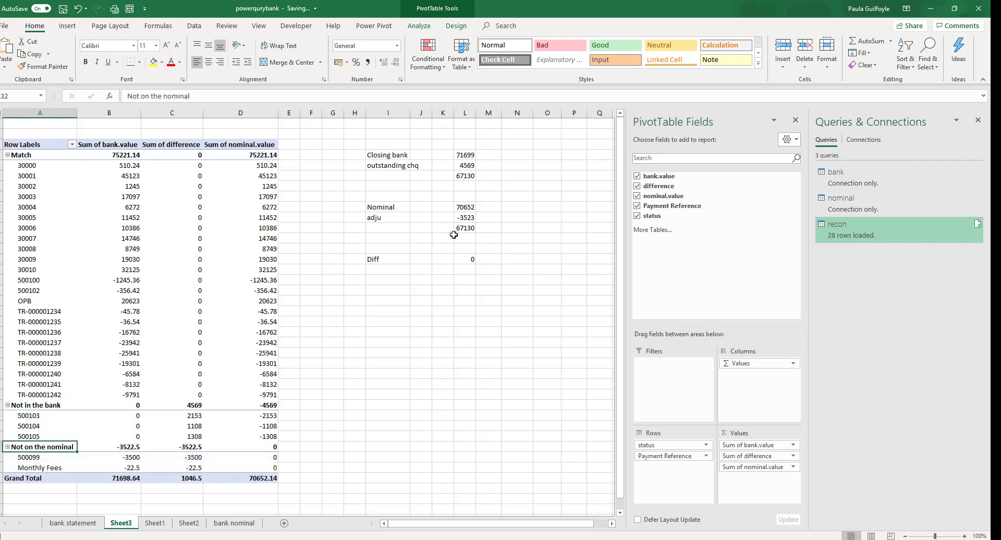
Change the pivot table's report layout to Tabular Form.
click(43, 242)
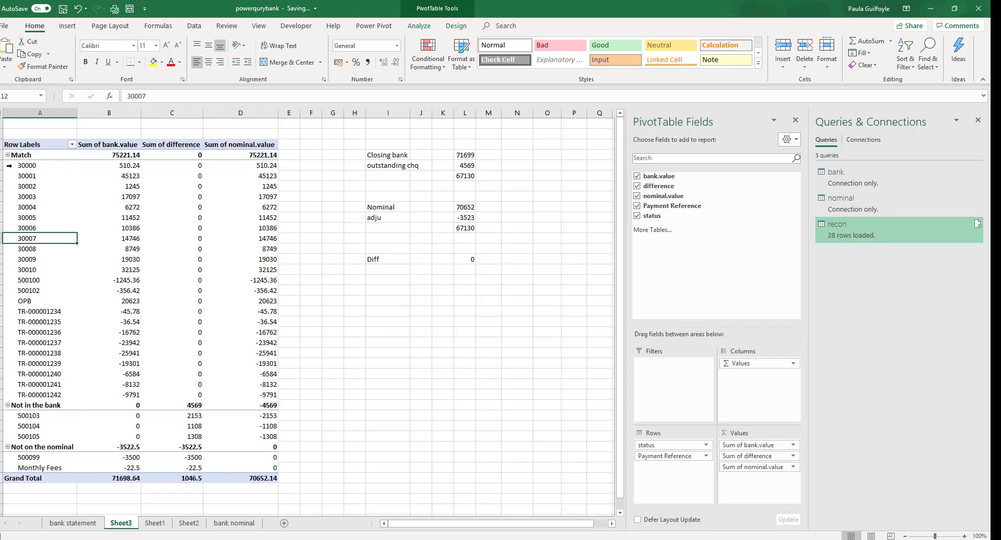
click(458, 27)
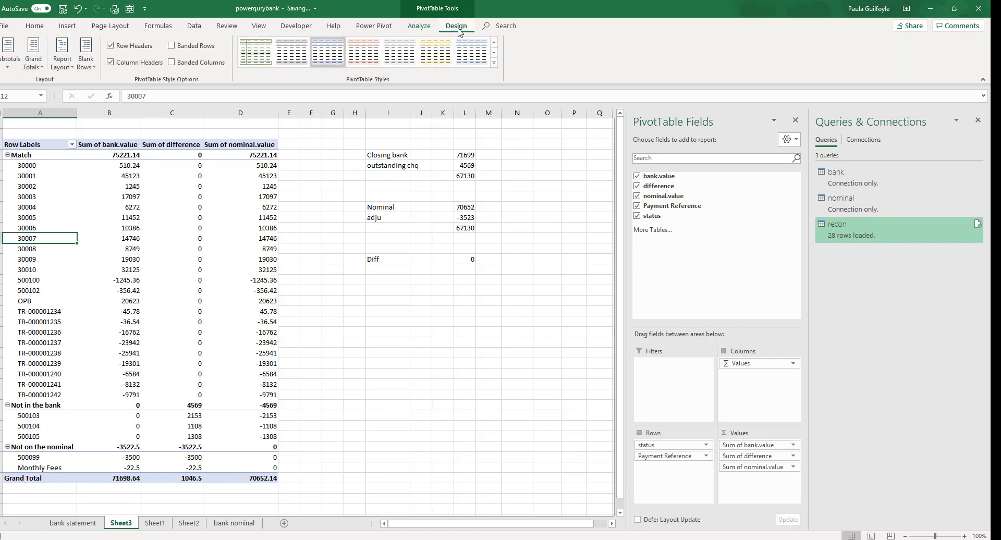
click(62, 62)
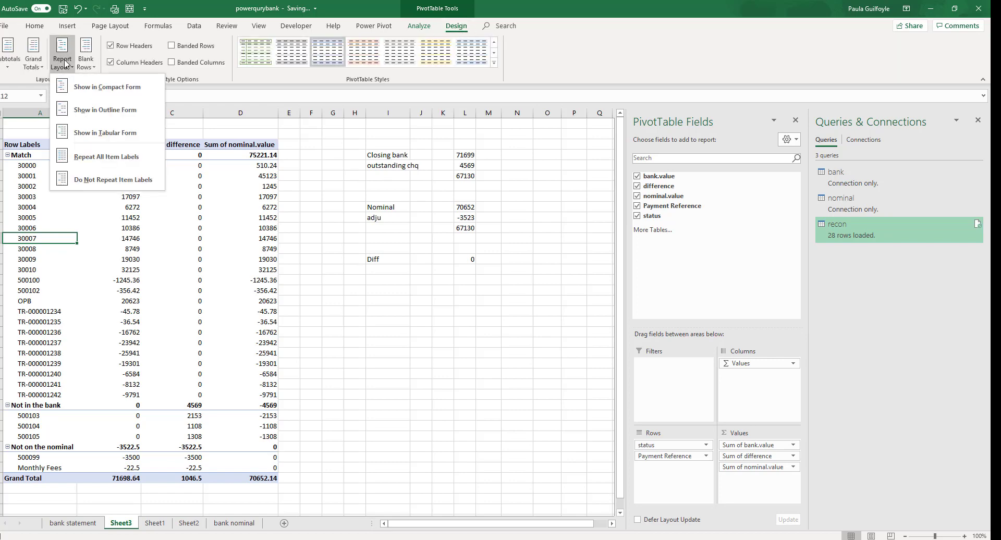
click(116, 133)
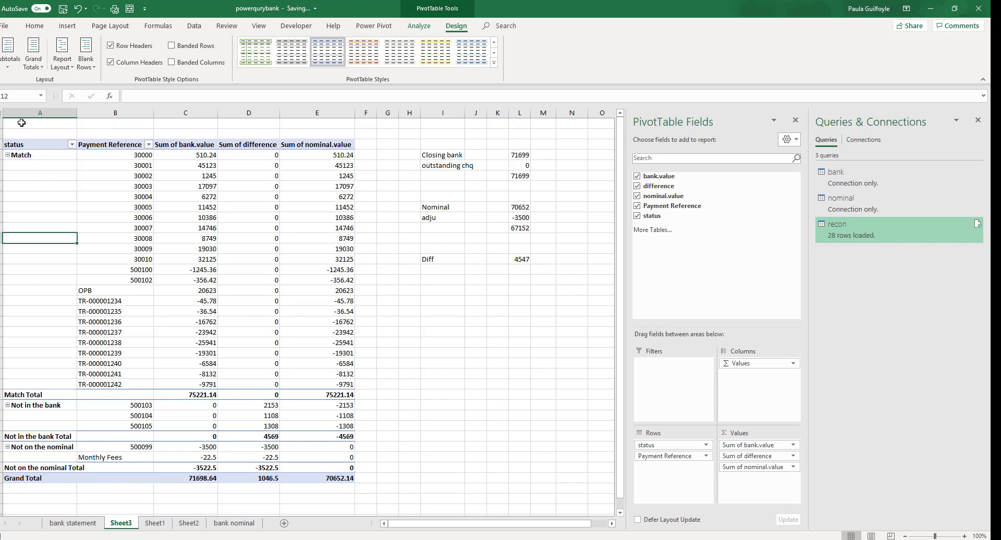
Collapse all three status groups in the tabular pivot table and expand them again to check the links in column L.
click(7, 155)
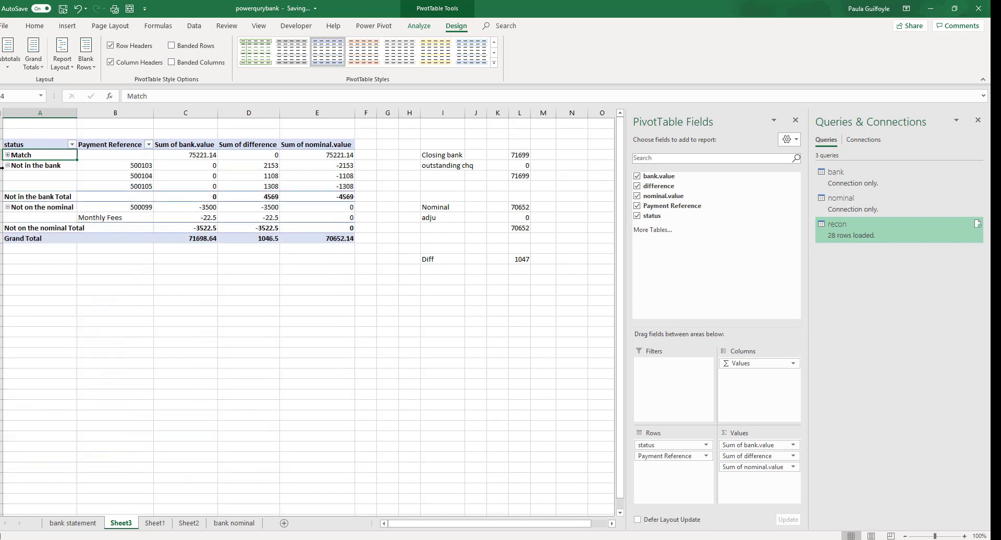
click(7, 166)
click(8, 175)
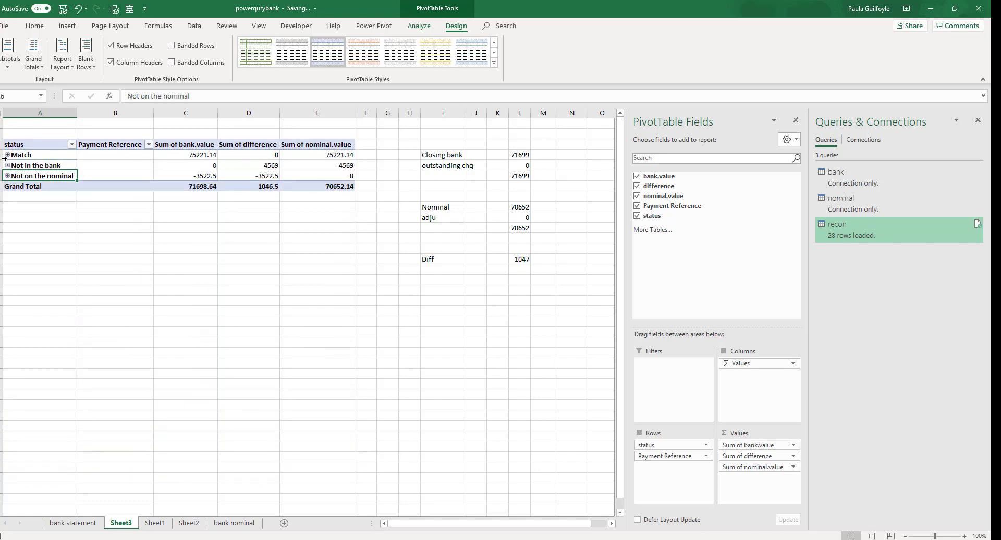
click(7, 155)
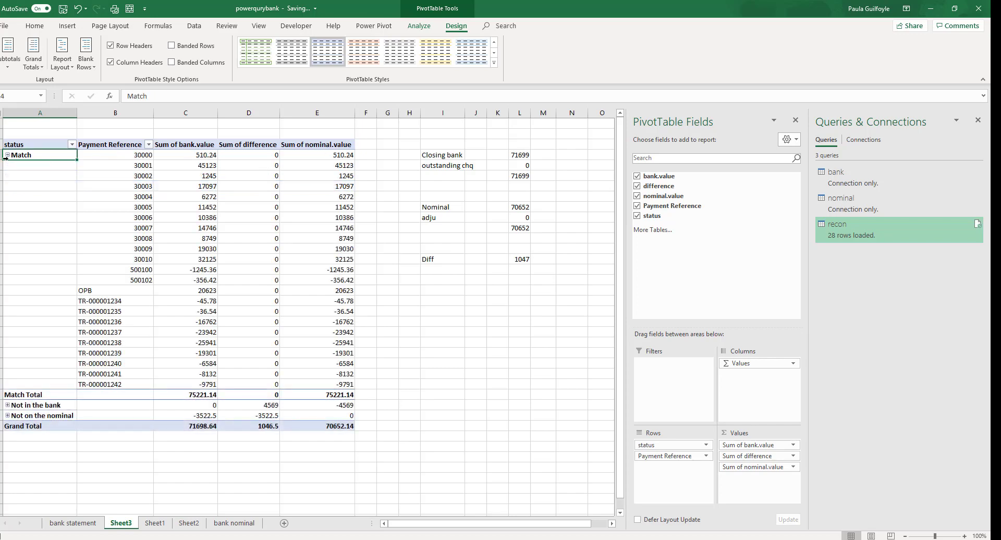
click(8, 405)
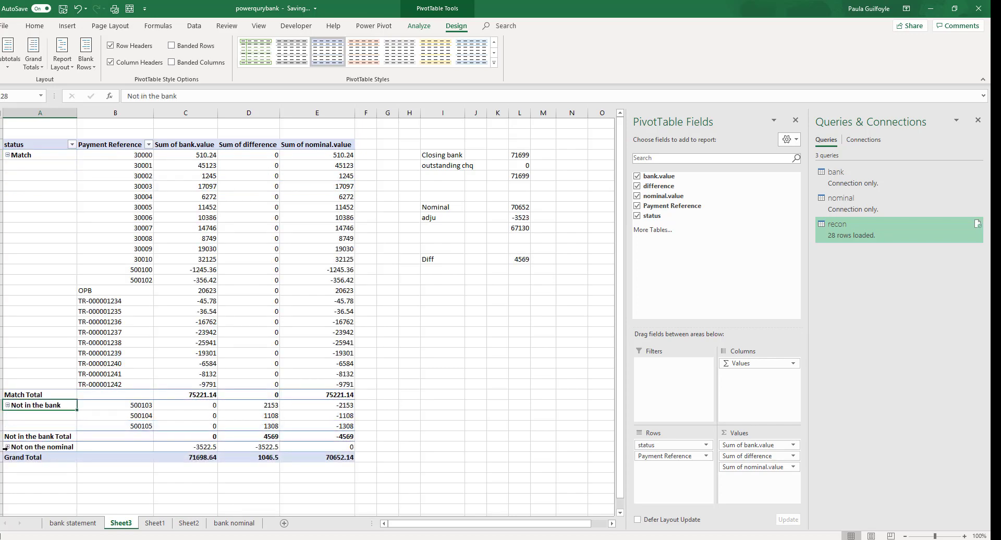
click(7, 447)
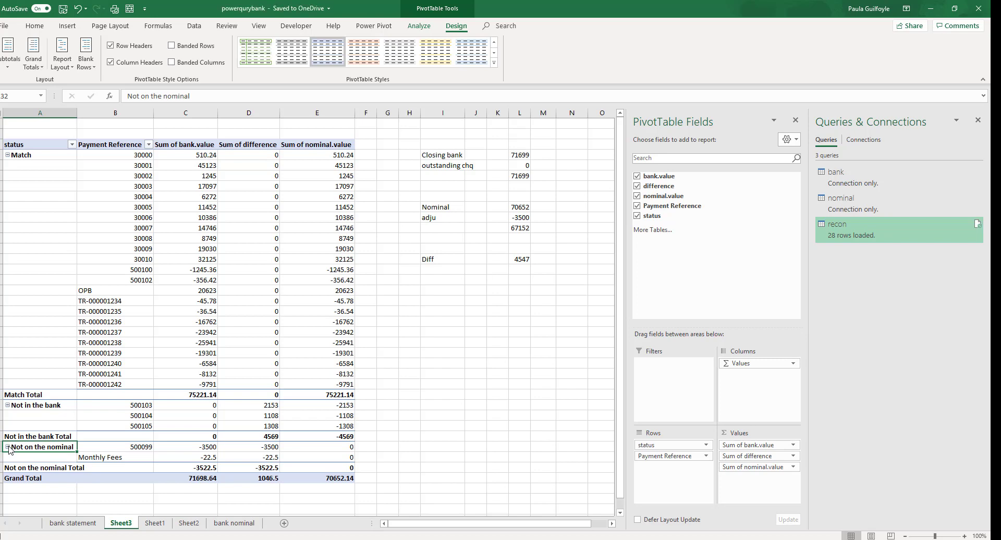
Open the bank query in the Power Query Editor, review its applied steps, and close and load it unchanged.
right_click(849, 180)
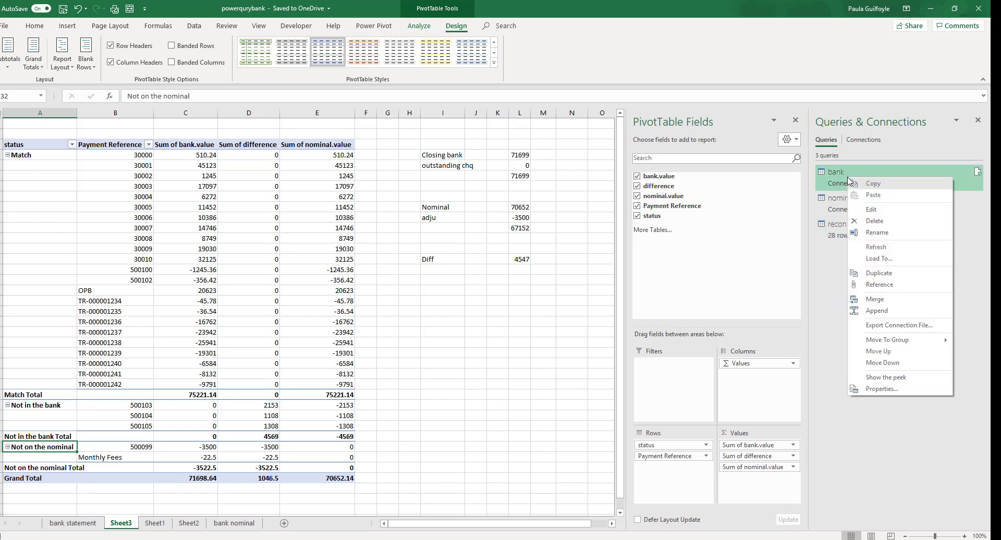
click(872, 210)
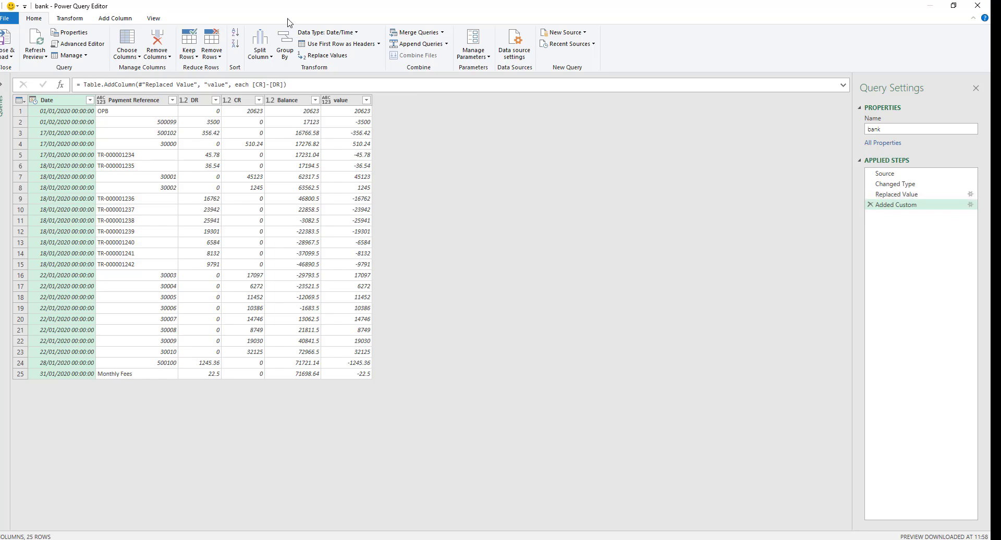
click(7, 56)
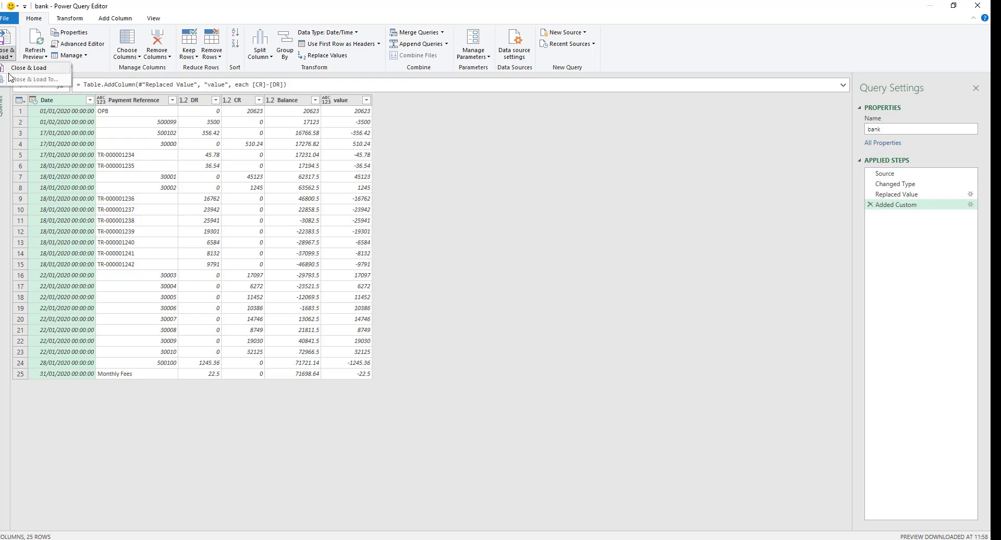
click(16, 64)
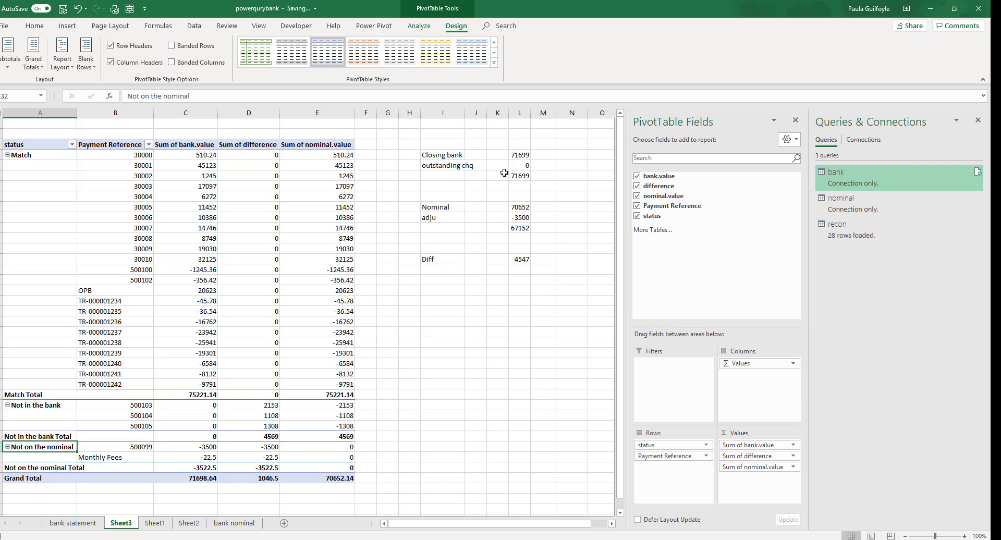
Relink L5 to the "Not in the bank" total difference in D31 and L10 to the "Not on the nominal" total.
click(525, 166)
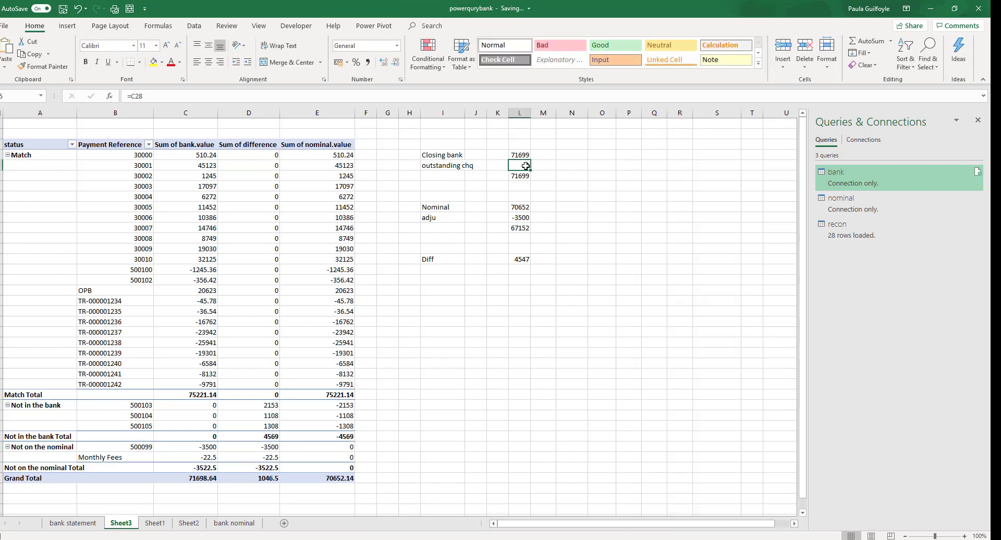
text(=-)
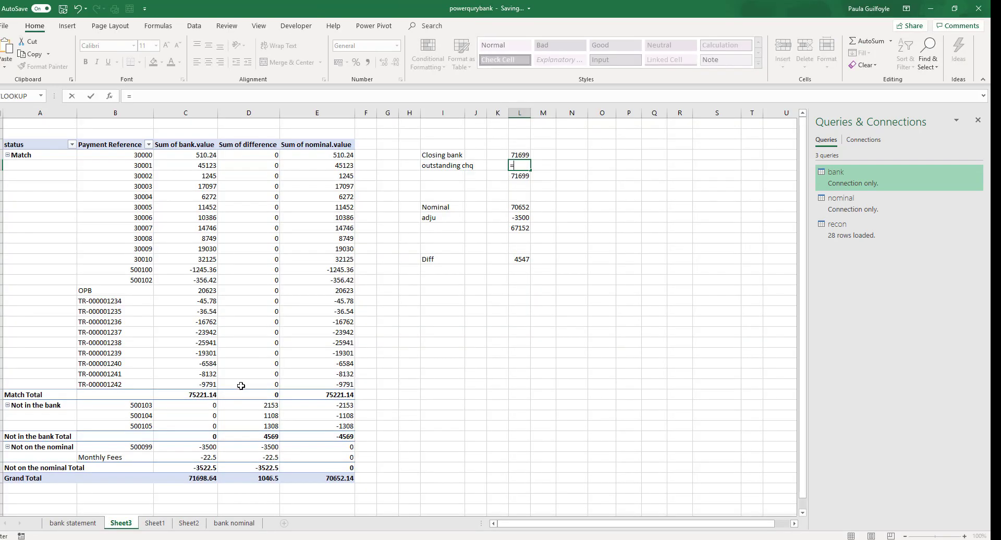
click(249, 432)
key(Return)
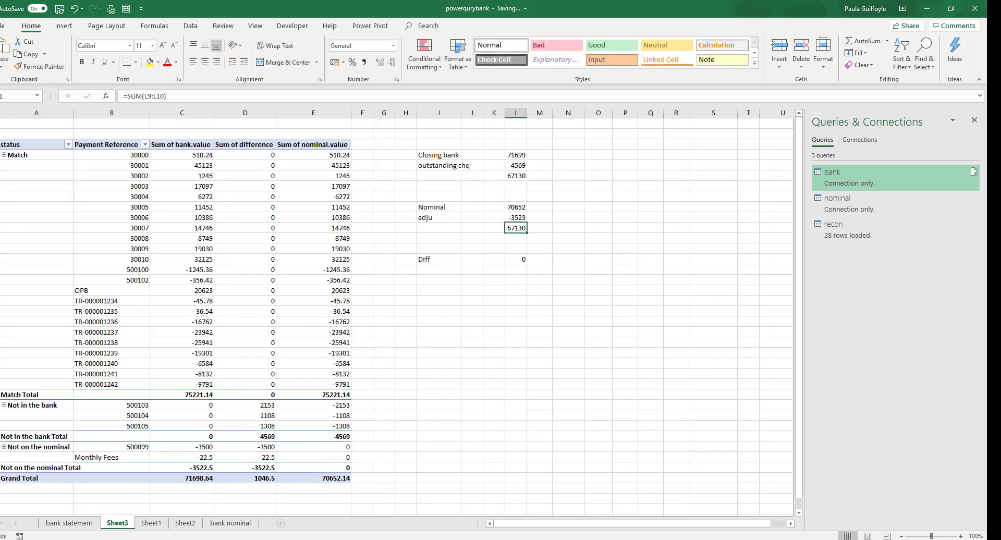
Switch to the powerqurybank2 workbook and look through its opening reconciliation, bank statement and bank nominal sheets.
mouse_move(459, 539)
click(552, 495)
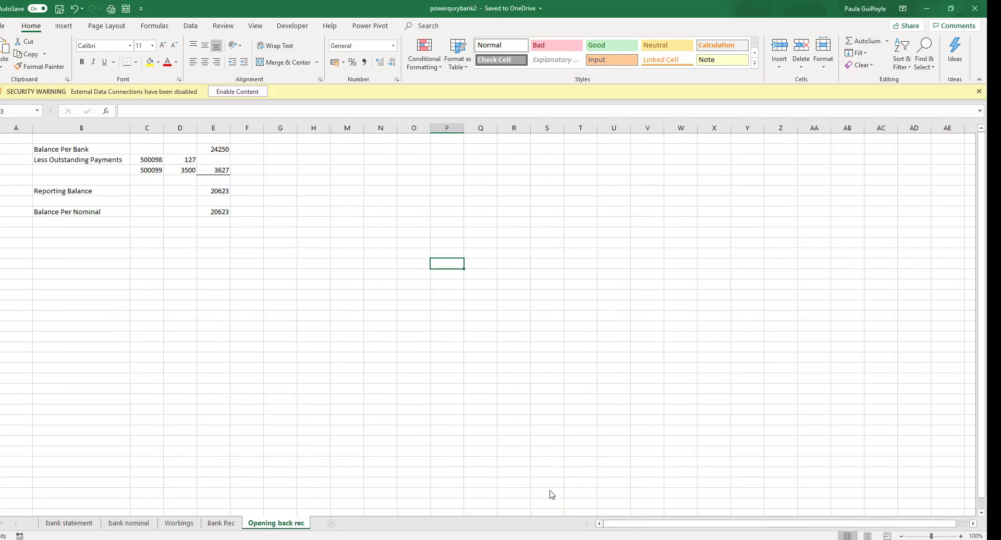
scroll(552, 496, right, 3)
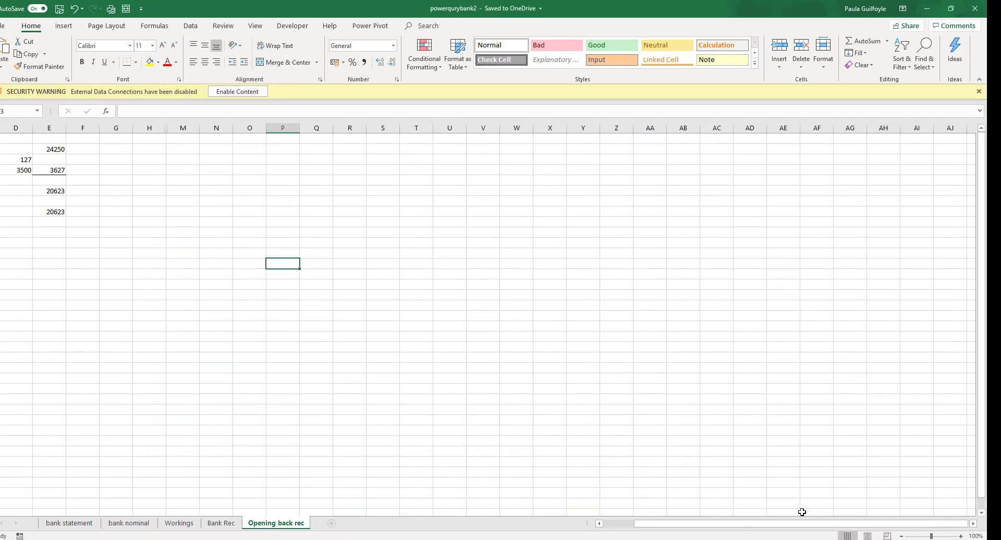
drag(754, 522, 722, 523)
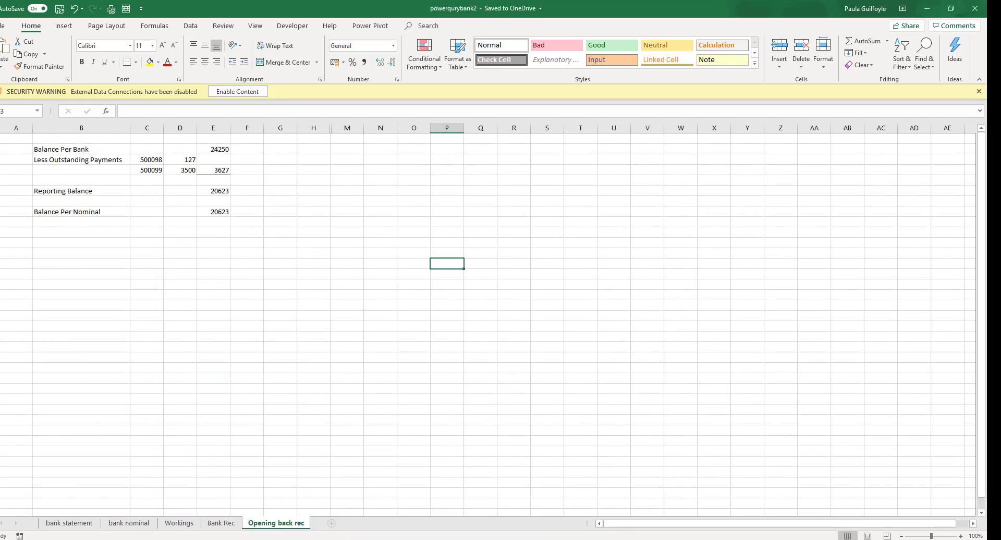
click(77, 528)
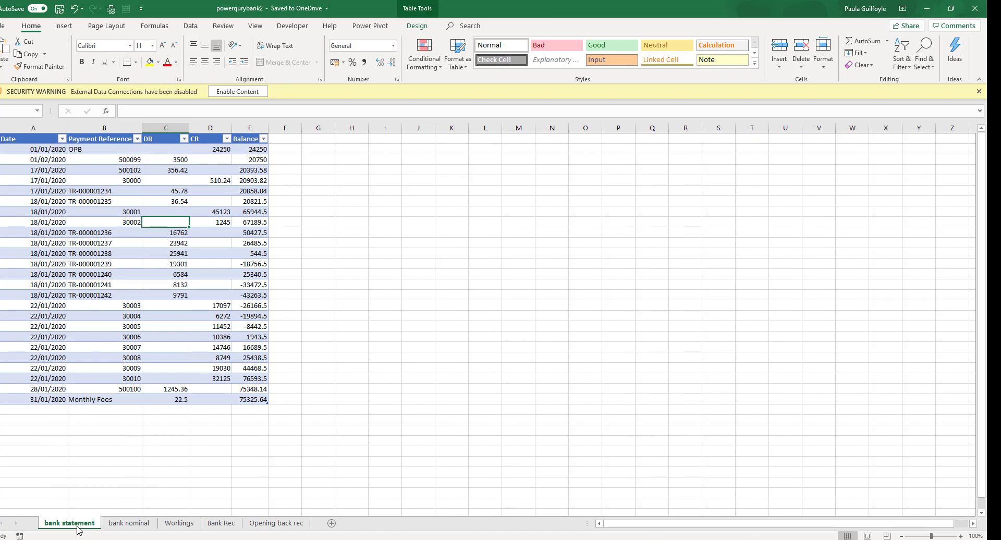
click(108, 526)
click(62, 527)
click(211, 141)
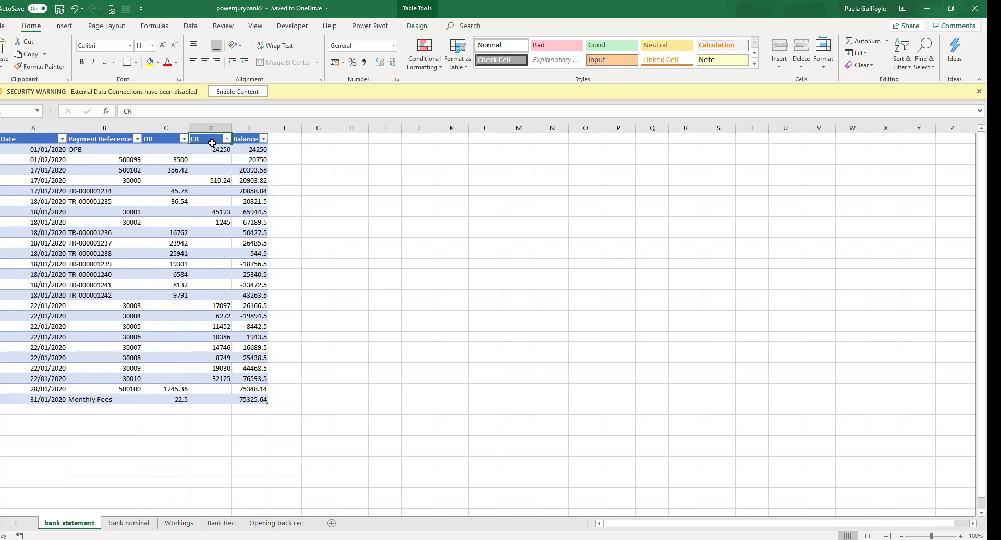
click(137, 523)
click(48, 526)
Examine the outstanding payments and the bank and nominal balances on the Opening back rec sheet, and return to the powerqurybank workbook.
click(277, 525)
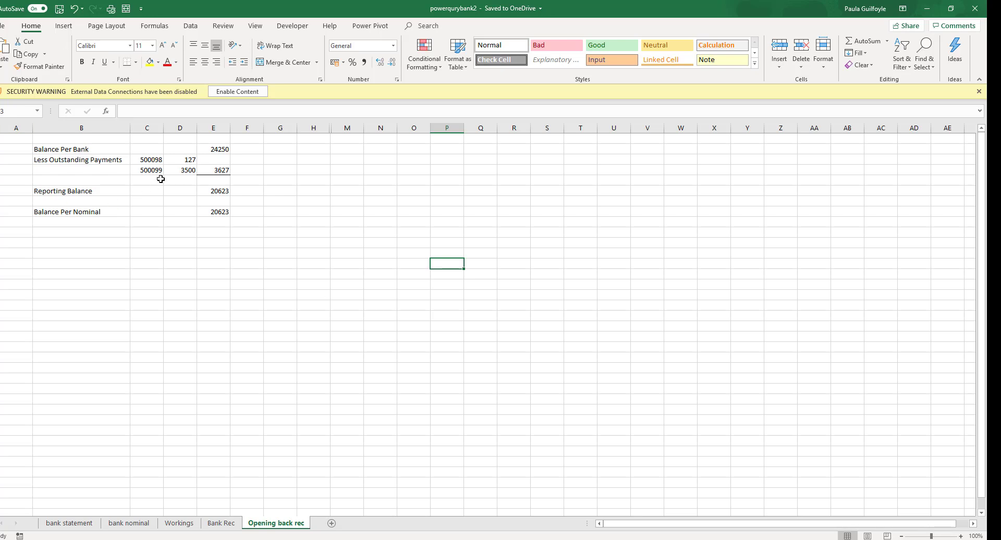
drag(137, 159, 175, 174)
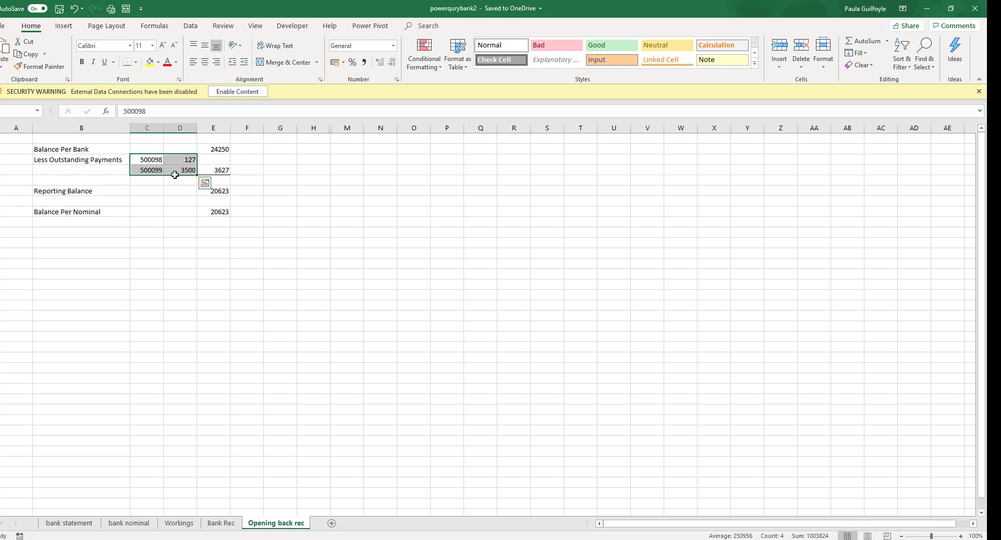
click(360, 399)
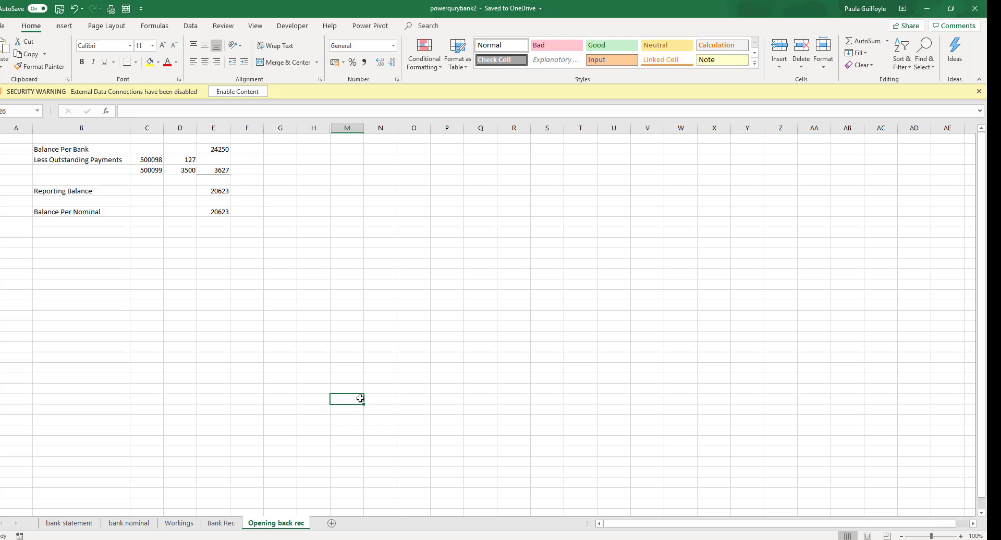
click(153, 162)
drag(153, 163, 180, 168)
click(219, 149)
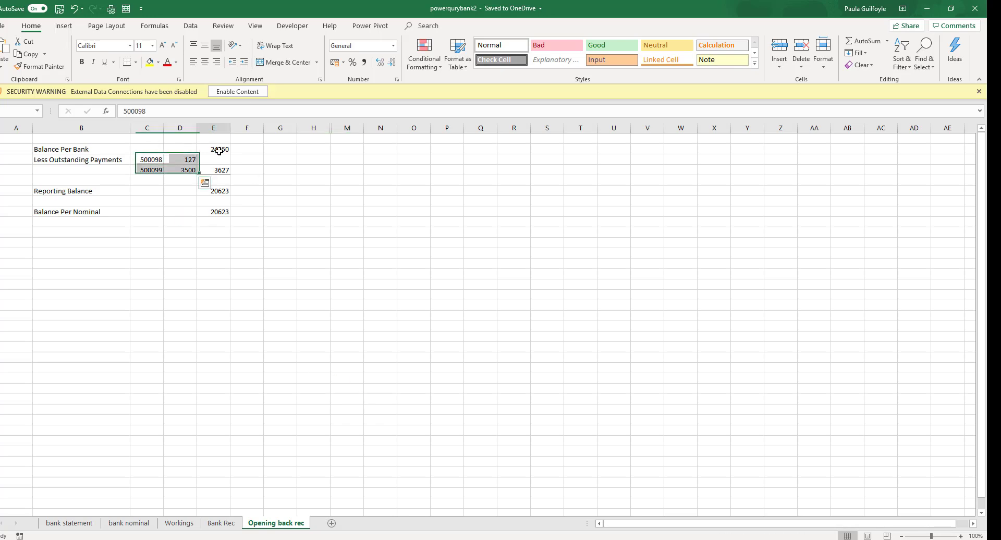
click(214, 211)
click(201, 263)
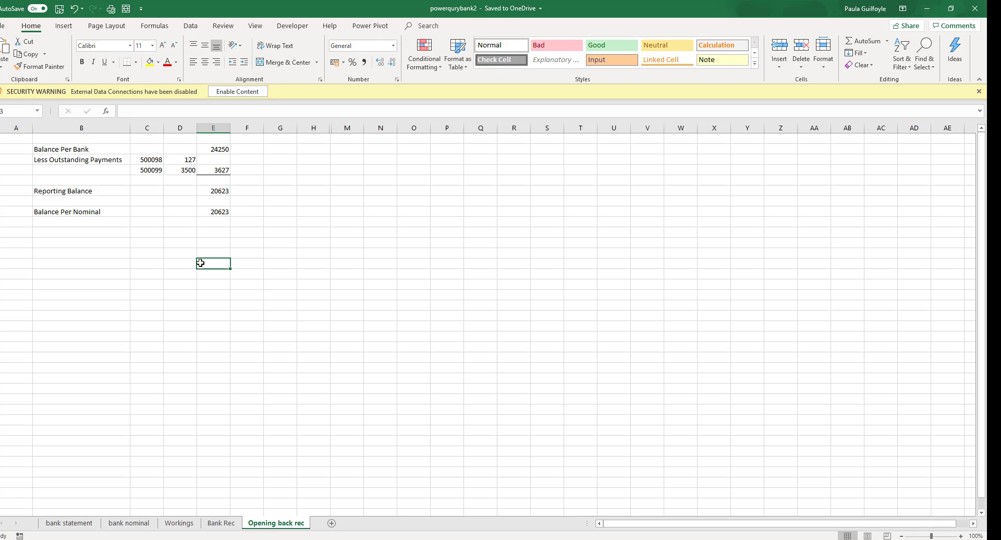
click(446, 539)
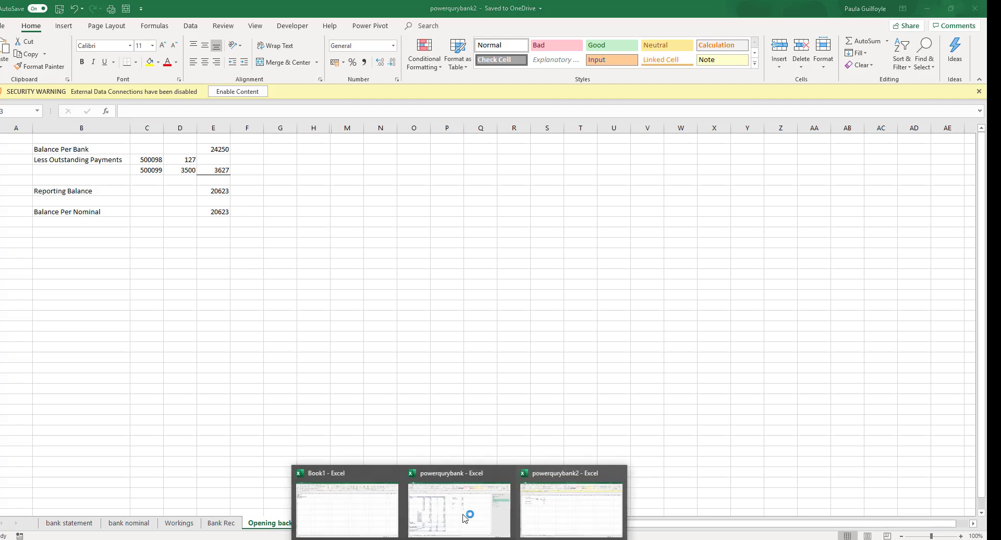
click(464, 516)
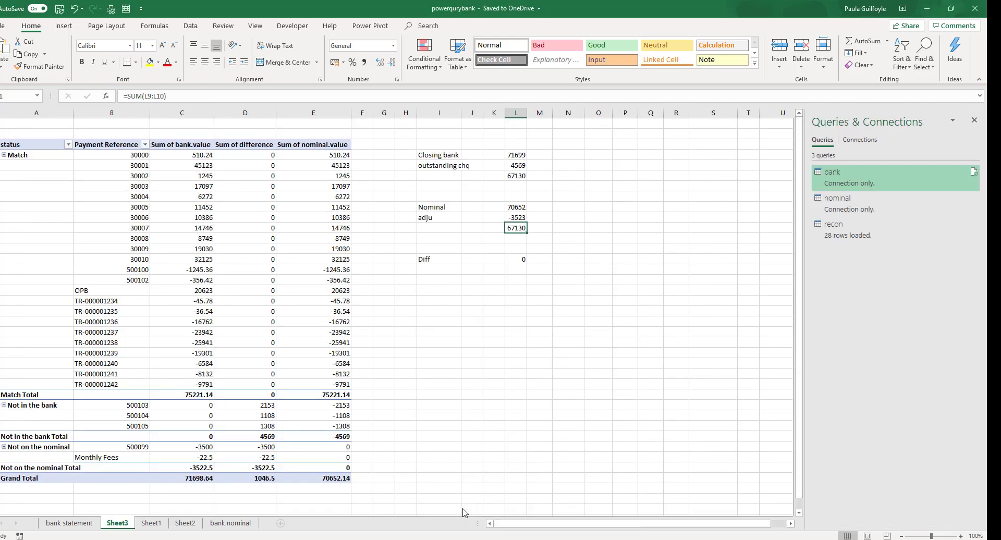